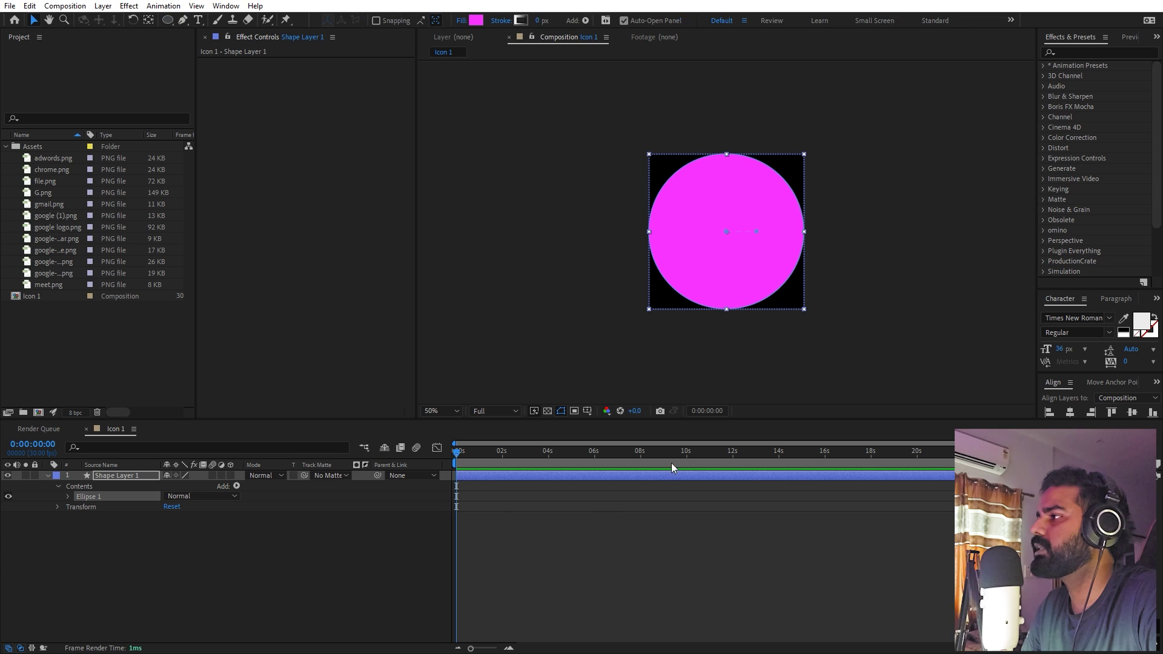
# Step: Change the fill color of the circle in the Icon 1 composition to white
pyautogui.click(473, 22)
pyautogui.moveTo(499, 430); pyautogui.dragTo(363, 317)
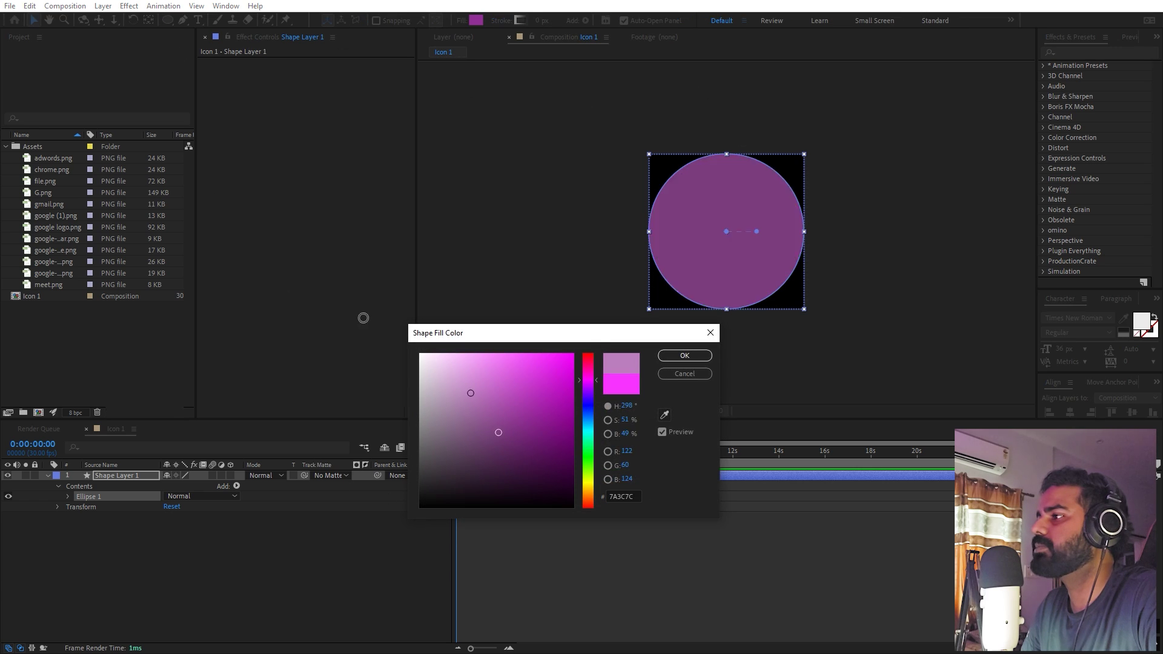
pyautogui.click(679, 355)
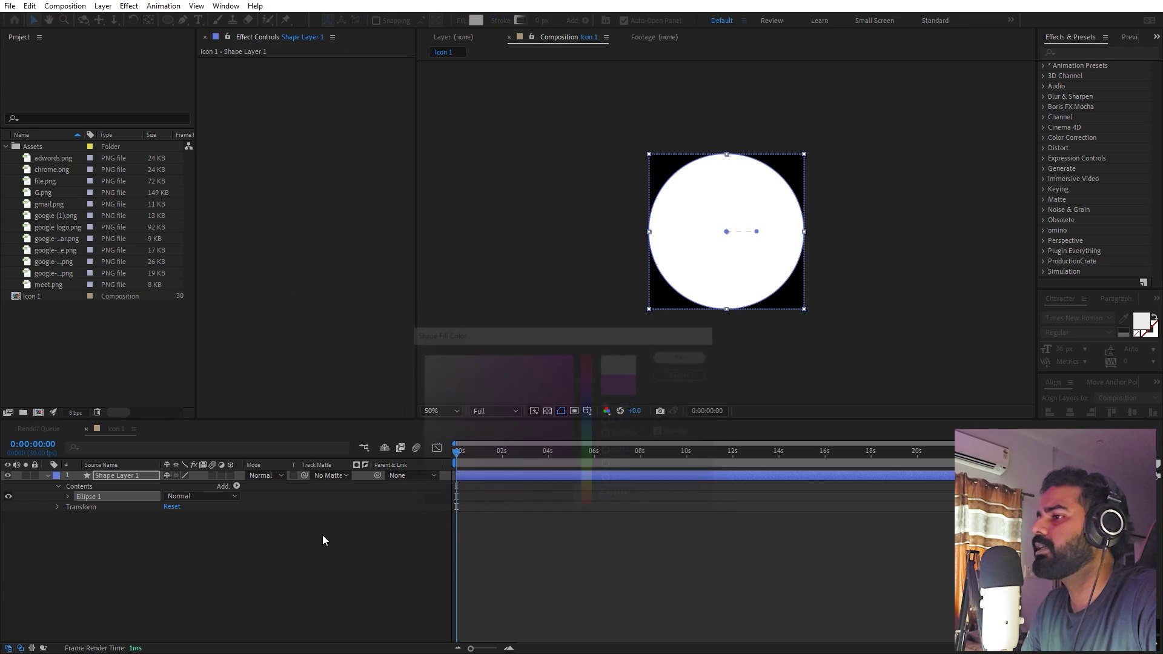
pyautogui.click(46, 476)
pyautogui.click(86, 363)
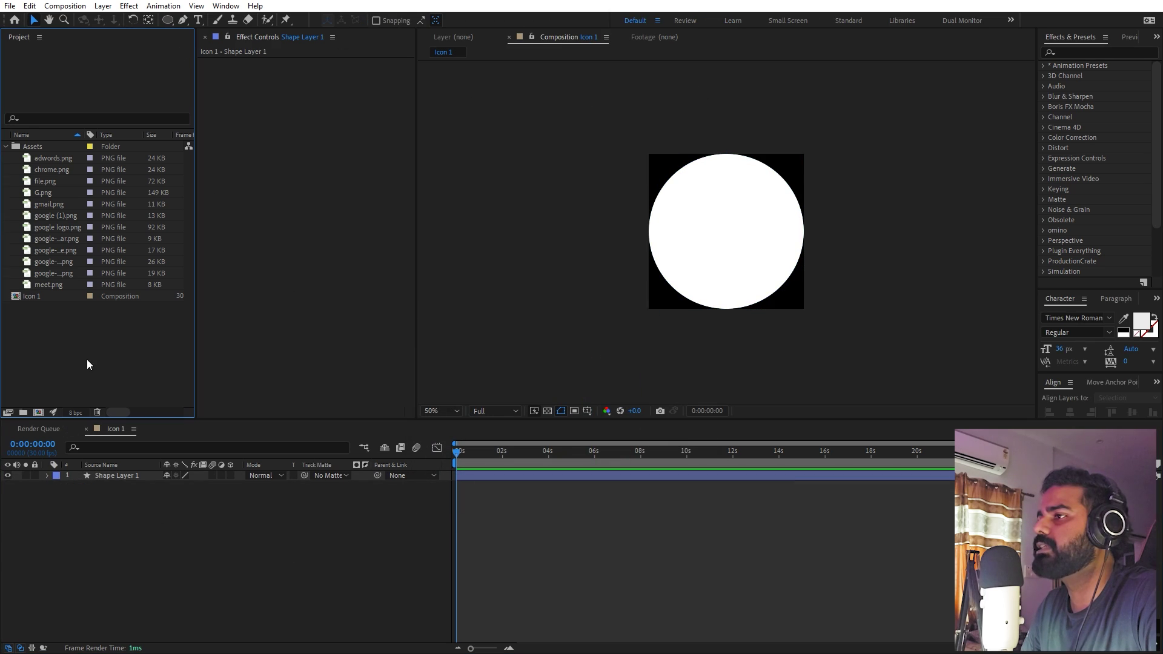
# Step: Add G.png above the white circle in Icon 1 and scale it to 16.7%
pyautogui.click(43, 193)
pyautogui.moveTo(110, 451); pyautogui.dragTo(108, 471)
pyautogui.press('s')
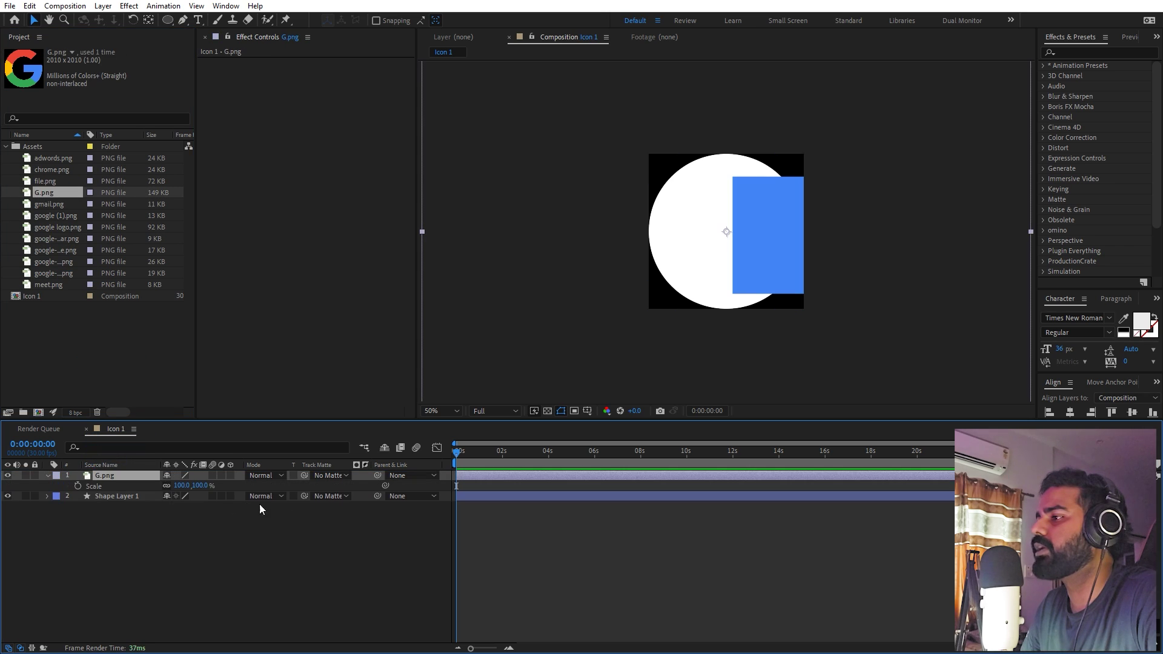
pyautogui.moveTo(188, 489); pyautogui.dragTo(137, 488)
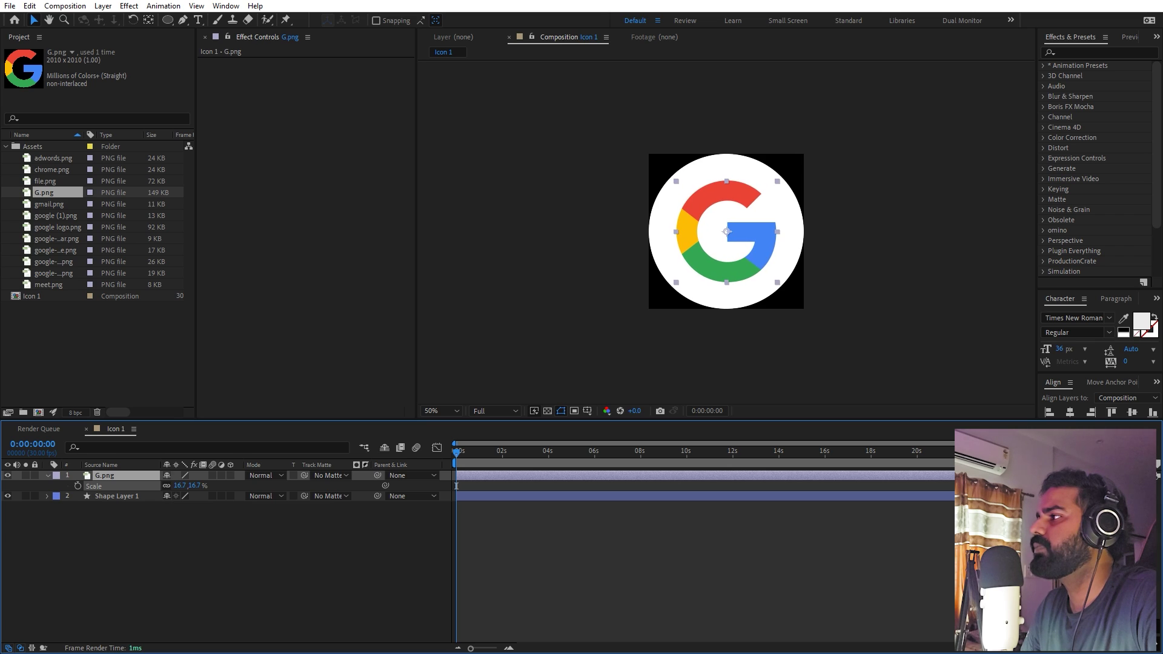
pyautogui.click(663, 530)
pyautogui.click(101, 396)
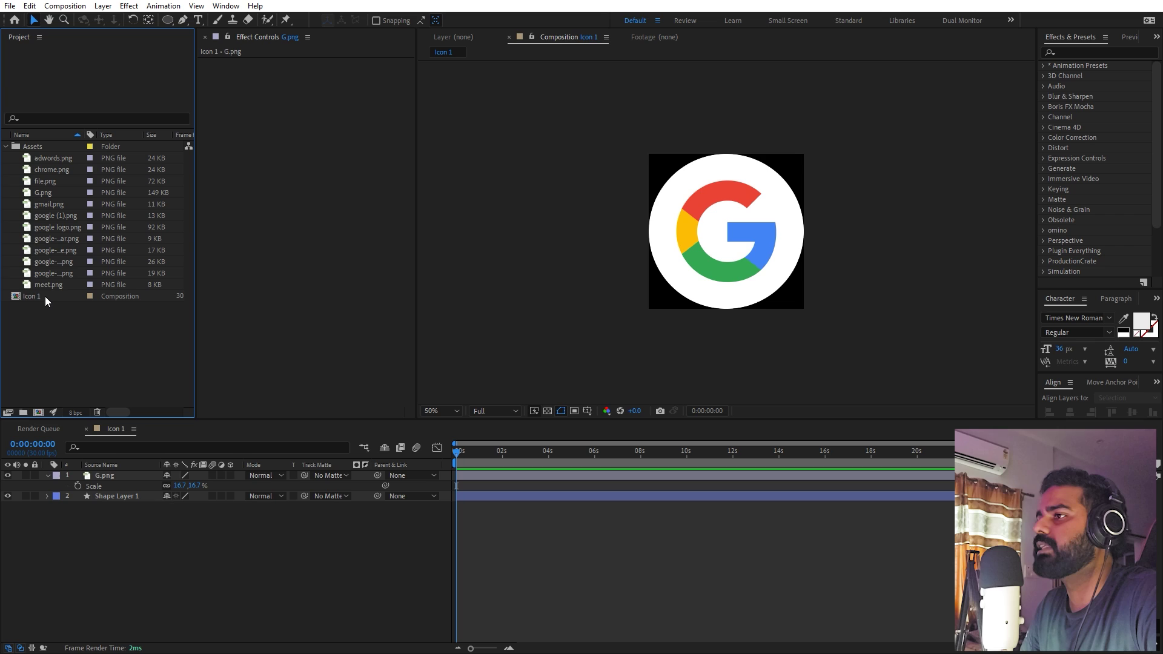
# Step: Duplicate the Icon 1 composition and open the copy
pyautogui.click(40, 297)
pyautogui.hotkey('ctrl', 'd')
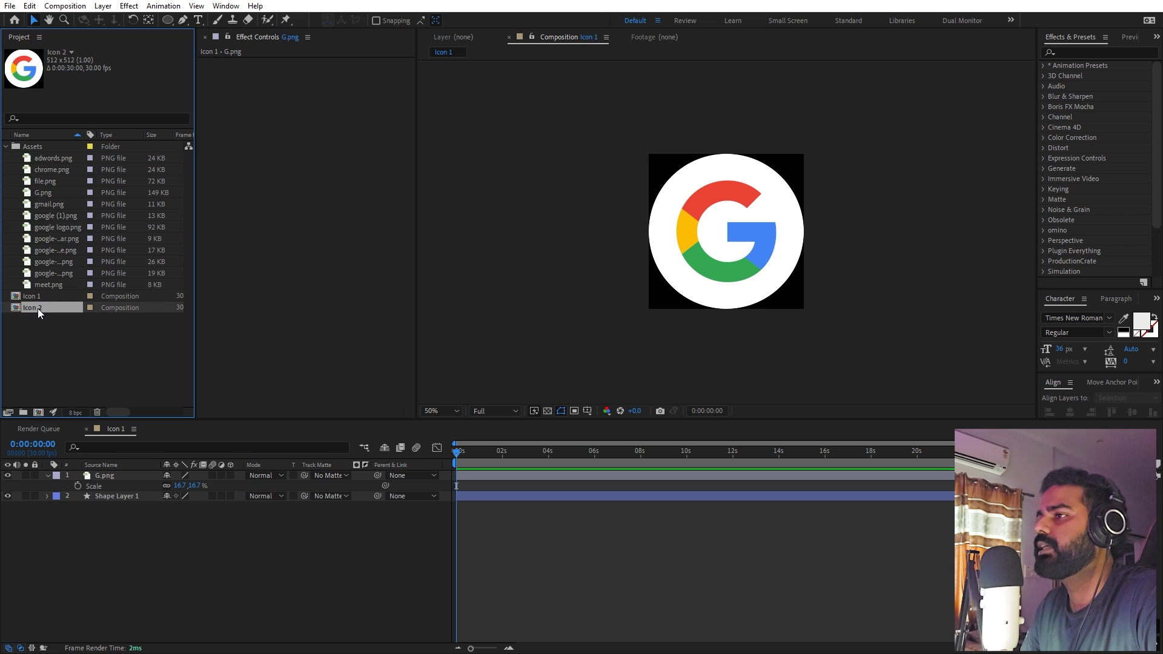
pyautogui.doubleClick(38, 308)
# Step: Replace the G.png layer in Icon 2 with chrome.png, scaled to 62.9% inside the white circle
pyautogui.click(107, 476)
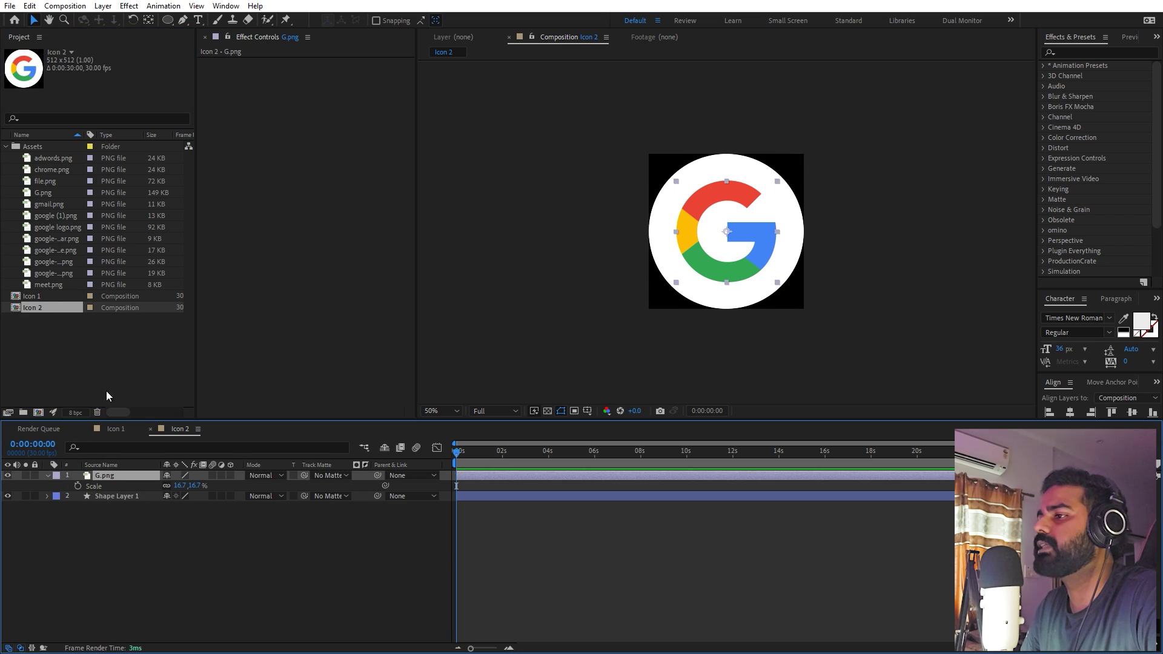
pyautogui.click(87, 325)
pyautogui.click(51, 149)
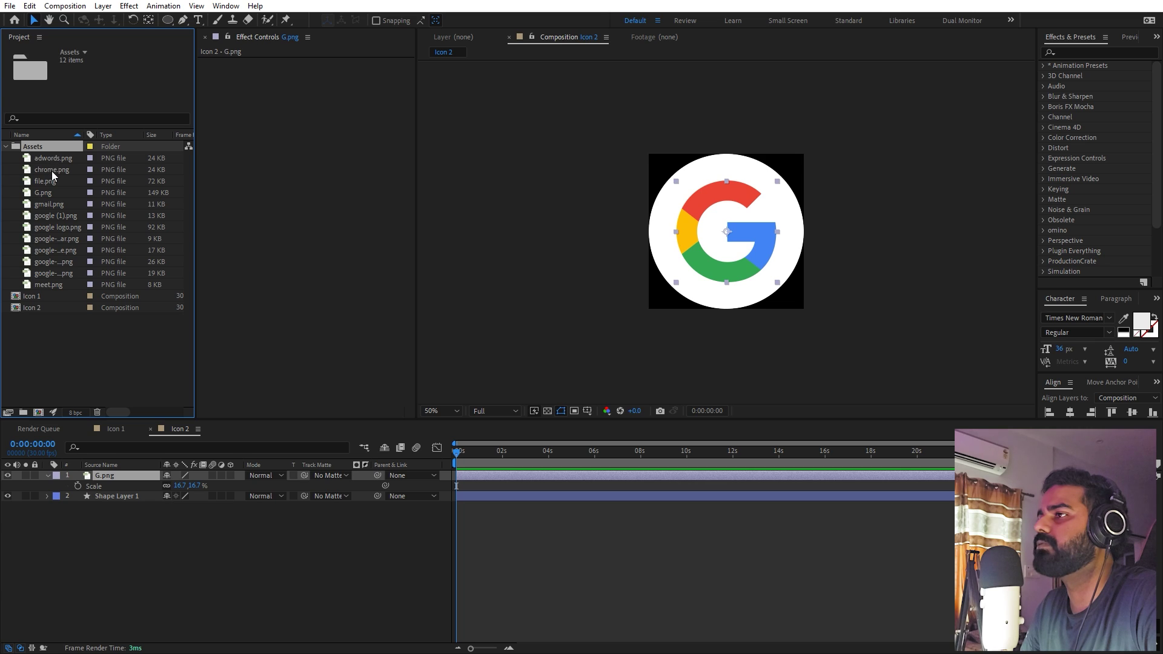
pyautogui.click(52, 170)
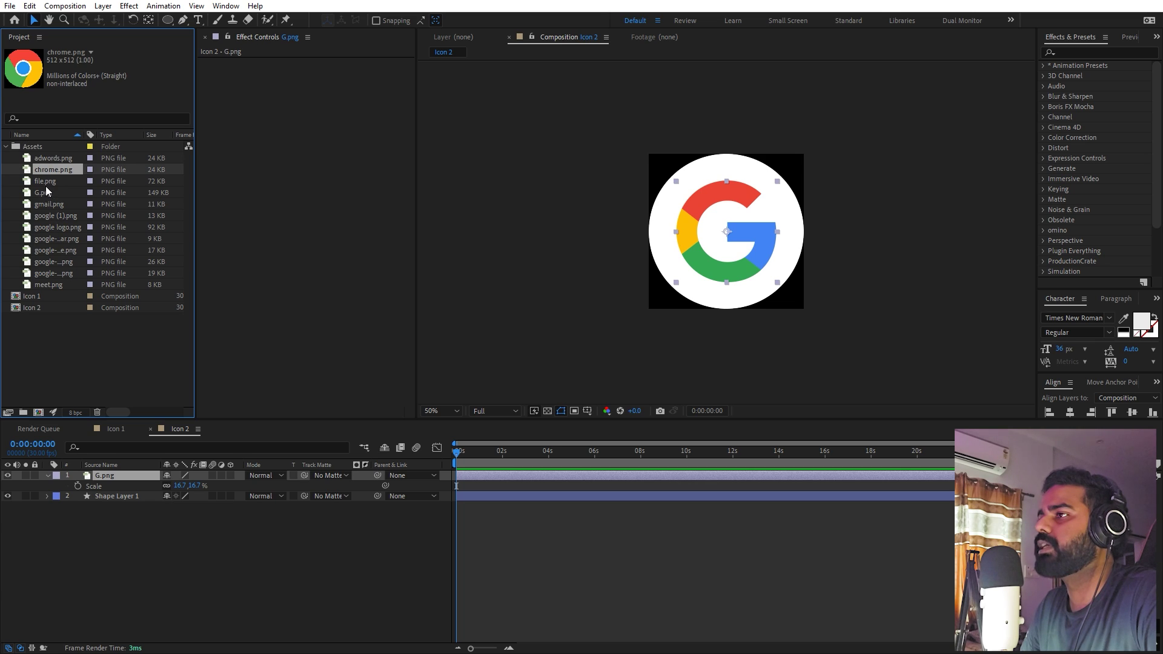
pyautogui.moveTo(45, 170); pyautogui.dragTo(461, 496)
pyautogui.click(327, 551)
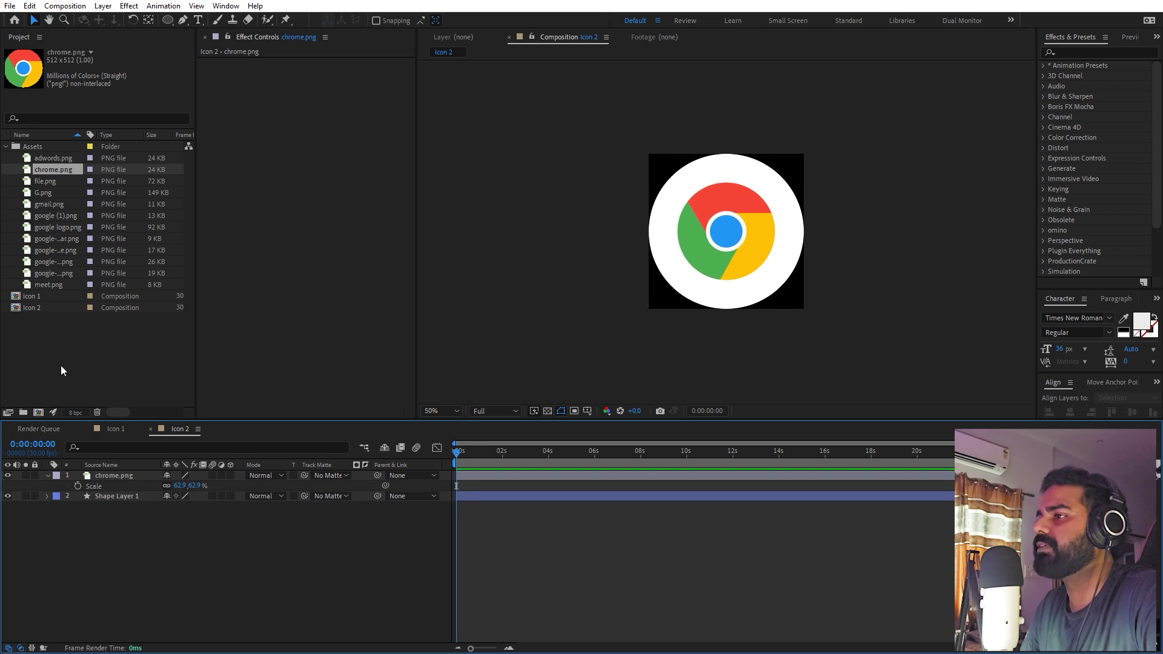
# Step: Duplicate the Icon 2 composition and replace the chrome.png layer in the copy with google-maps.png
pyautogui.click(35, 309)
pyautogui.hotkey('ctrl', 'd')
pyautogui.doubleClick(35, 319)
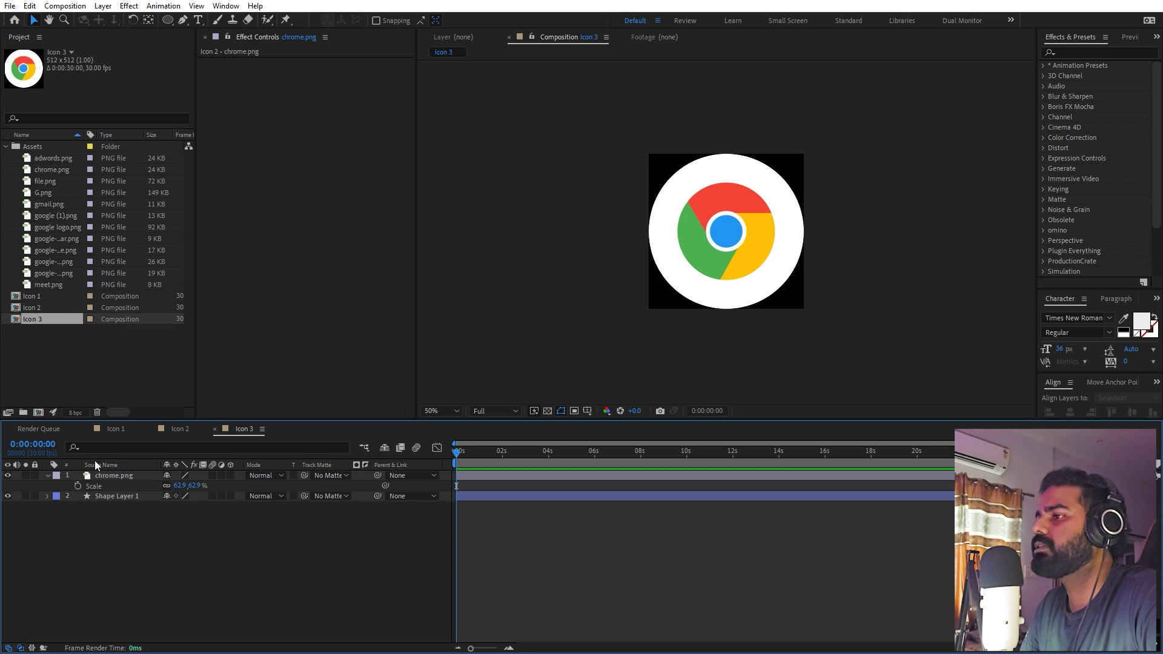
pyautogui.click(117, 476)
pyautogui.click(52, 261)
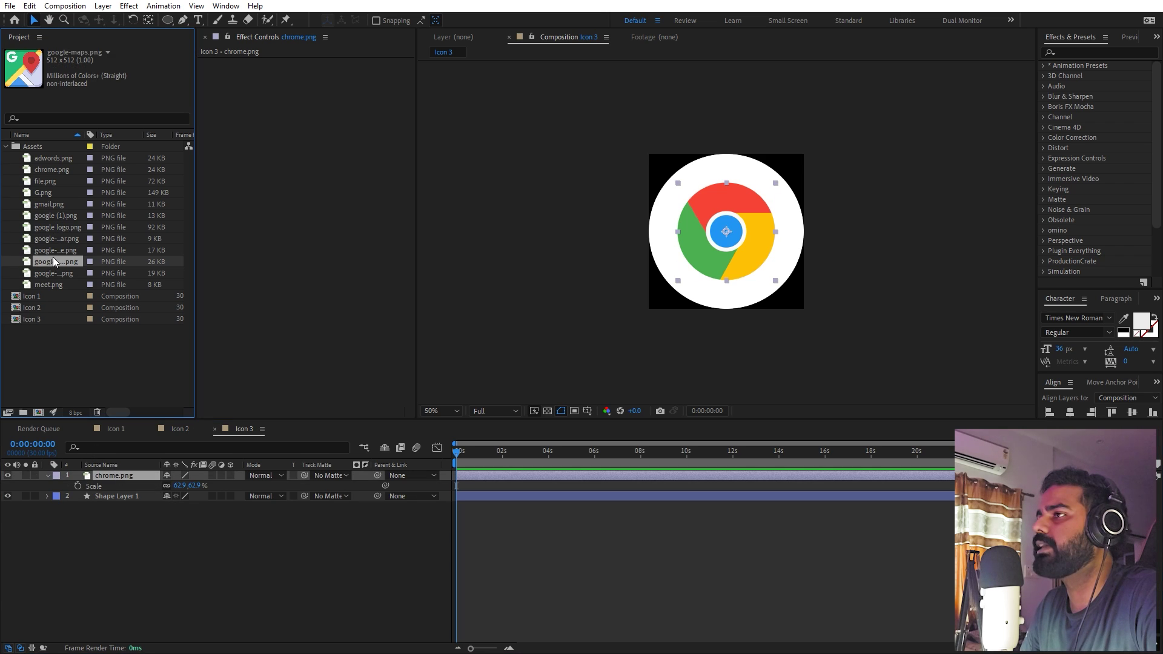
pyautogui.moveTo(53, 260); pyautogui.dragTo(127, 475)
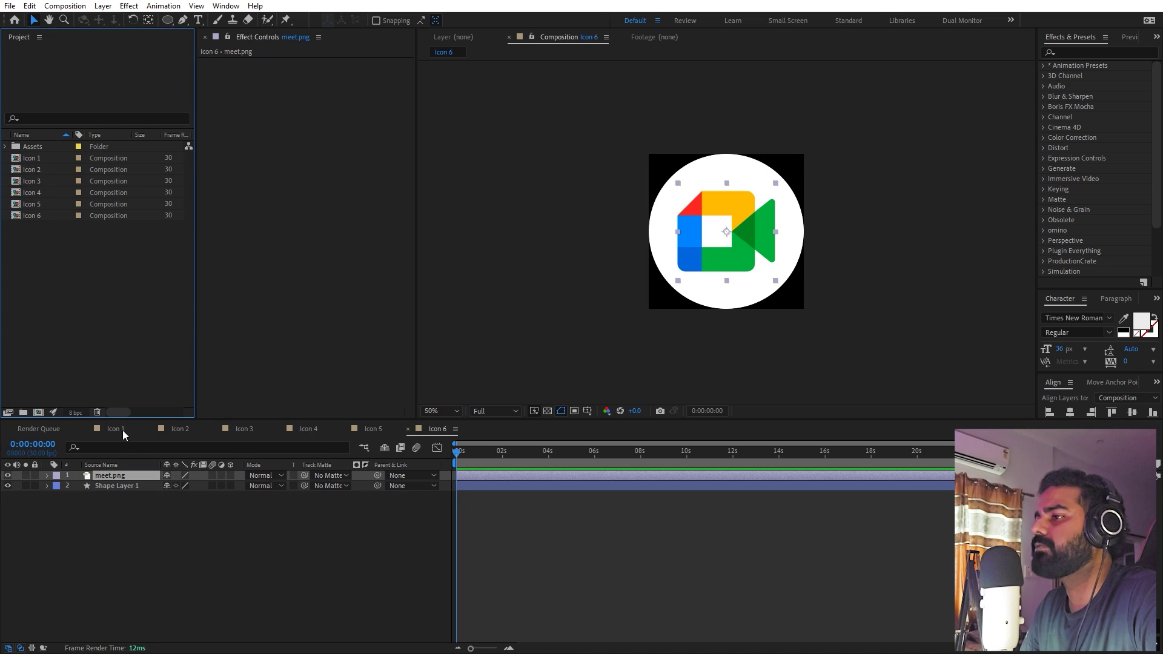
# Step: Close the timelines of Icon 2 through Icon 6, leaving only Icon 1 open
pyautogui.click(150, 429)
pyautogui.click(150, 429)
pyautogui.click(150, 429)
pyautogui.click(150, 429)
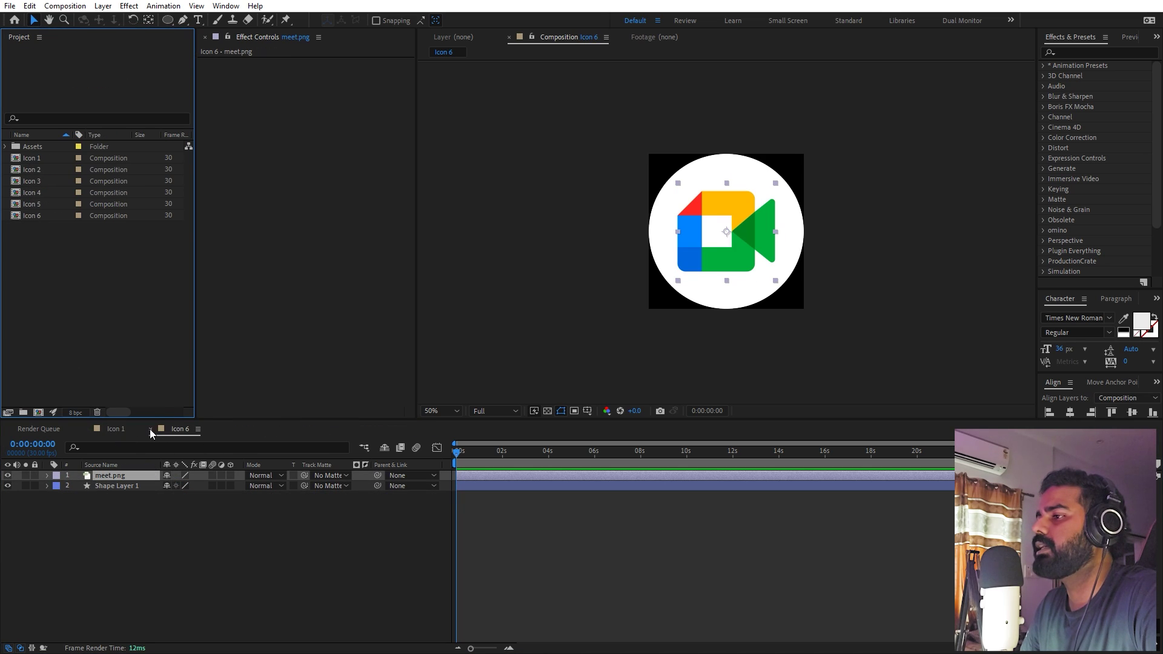
pyautogui.click(151, 428)
# Step: Start a new composition and name it Scene
pyautogui.click(65, 6)
pyautogui.click(85, 37)
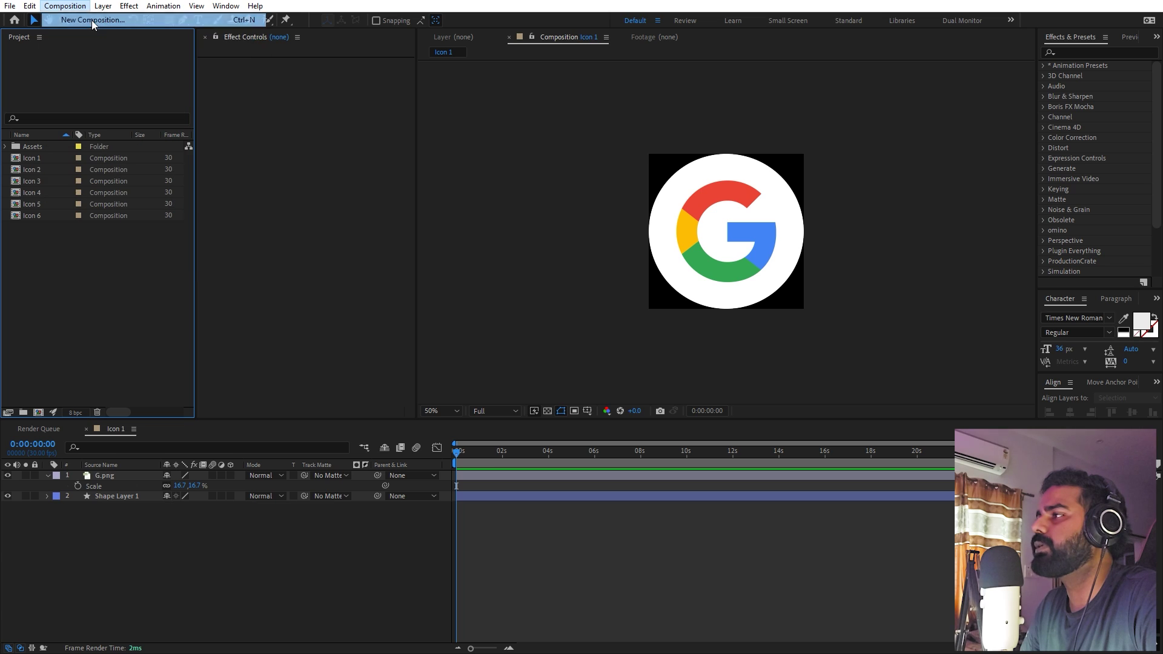
pyautogui.press('BackSpace')
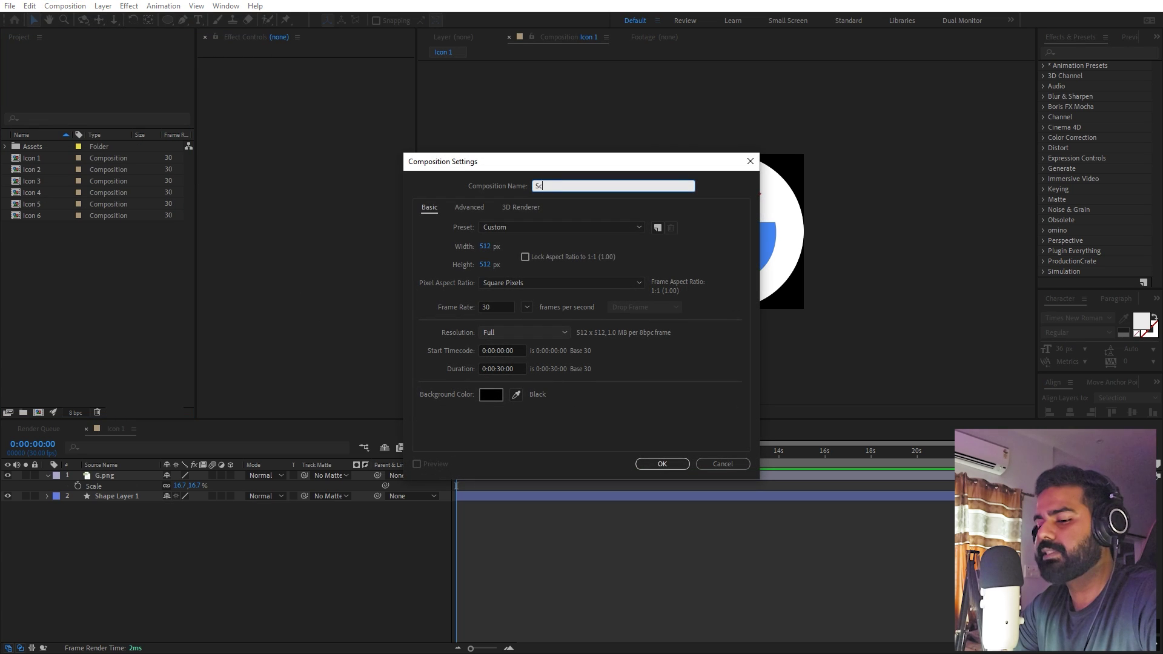
pyautogui.write('Scene')
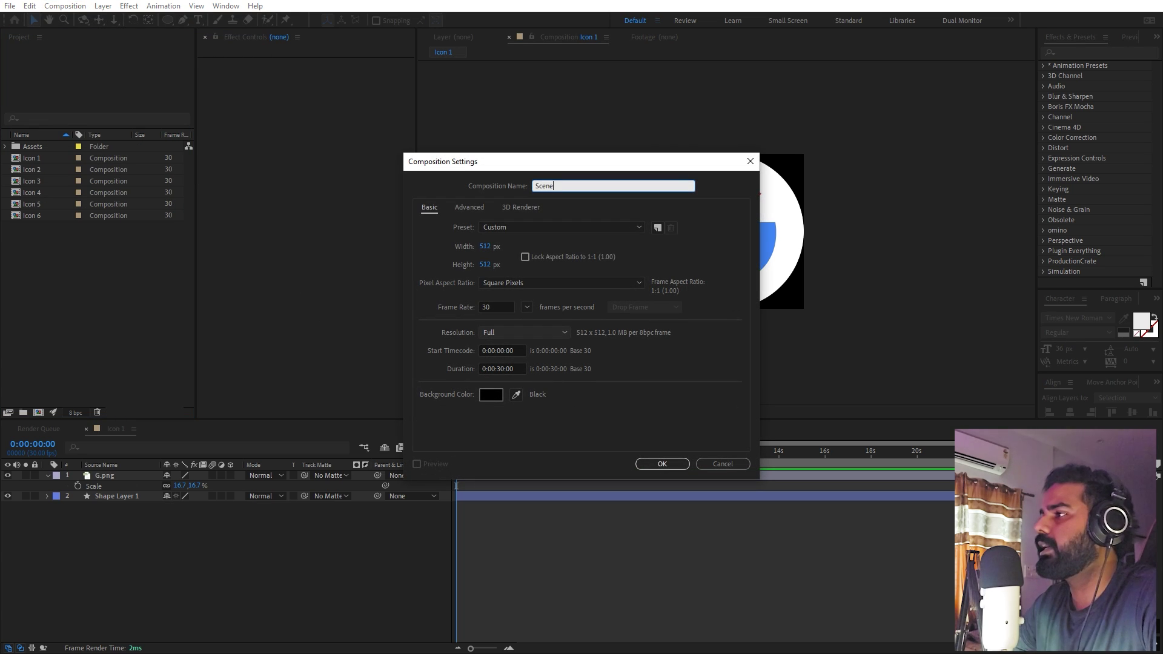
# Step: Set the new composition's width to 1920 px and height to 1080 px
pyautogui.click(458, 268)
pyautogui.click(486, 251)
pyautogui.write('10')
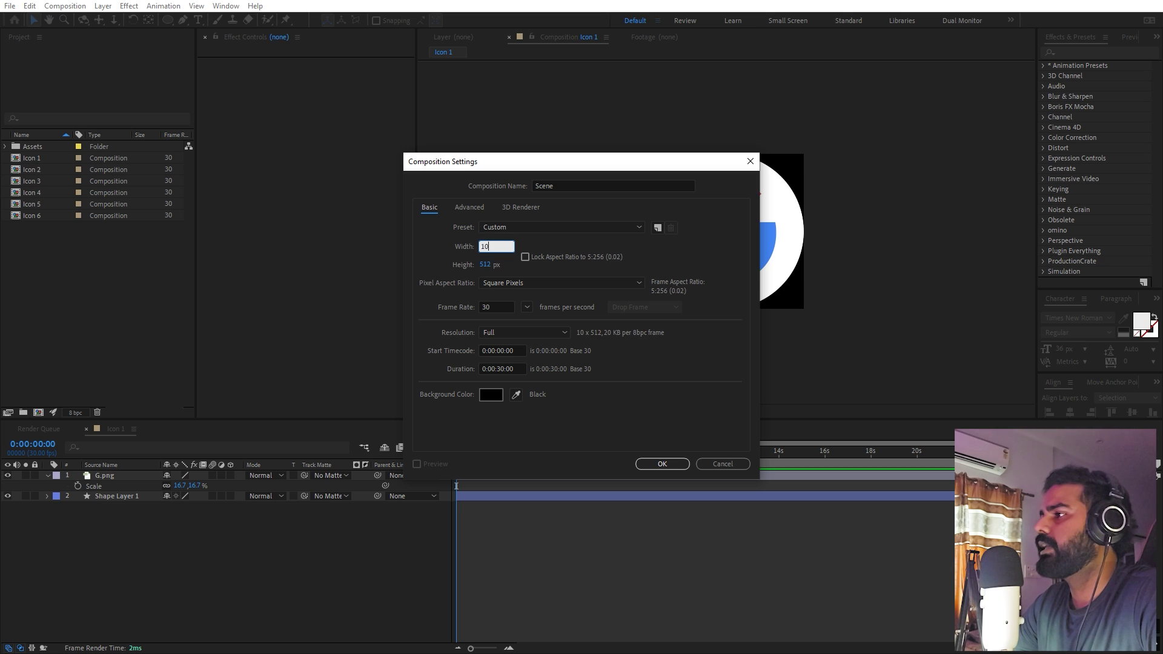
pyautogui.write('20')
pyautogui.press('Tab')
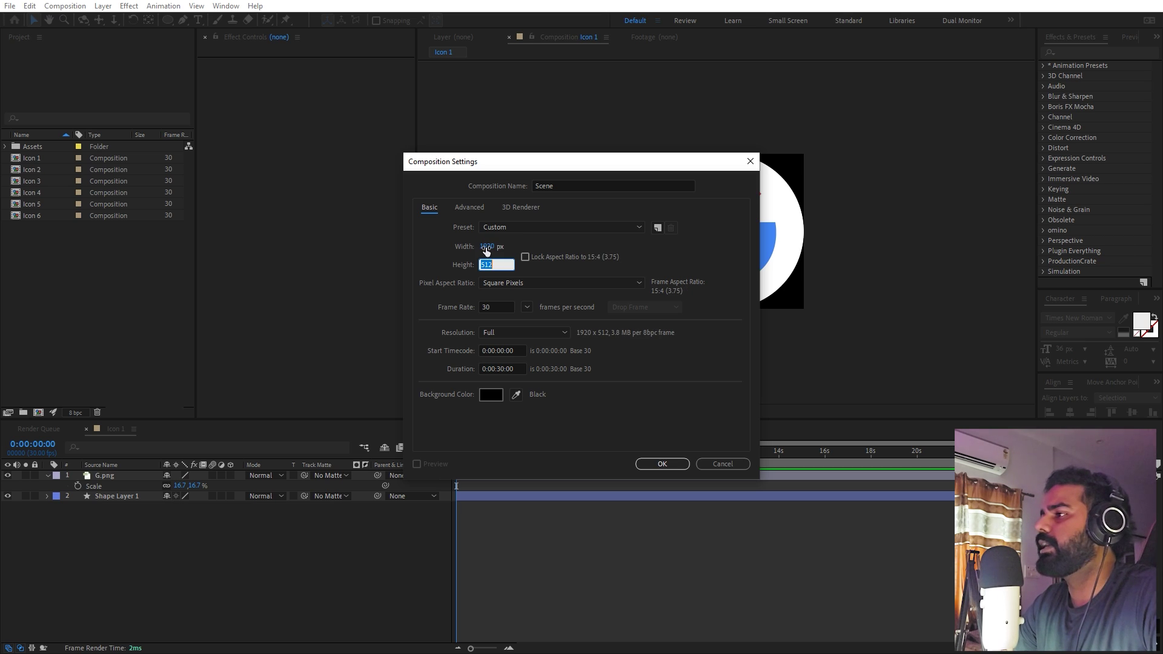
pyautogui.write('1080')
pyautogui.click(464, 254)
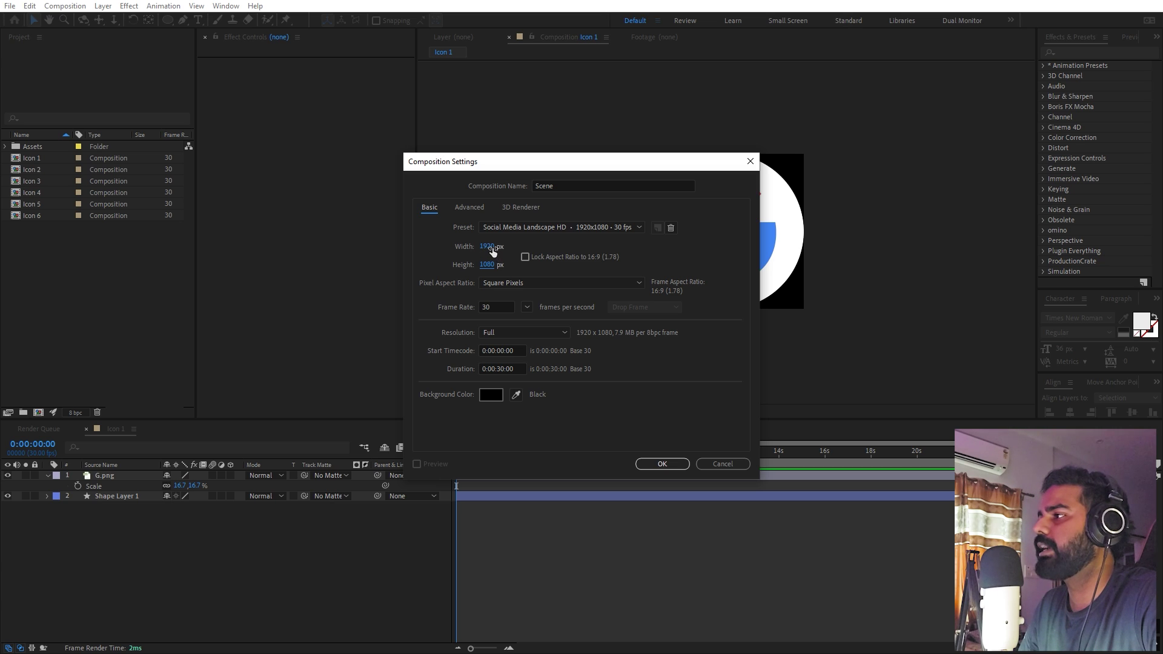
# Step: Triple the Scene composition's width to 5760 px and create the composition
pyautogui.click(491, 246)
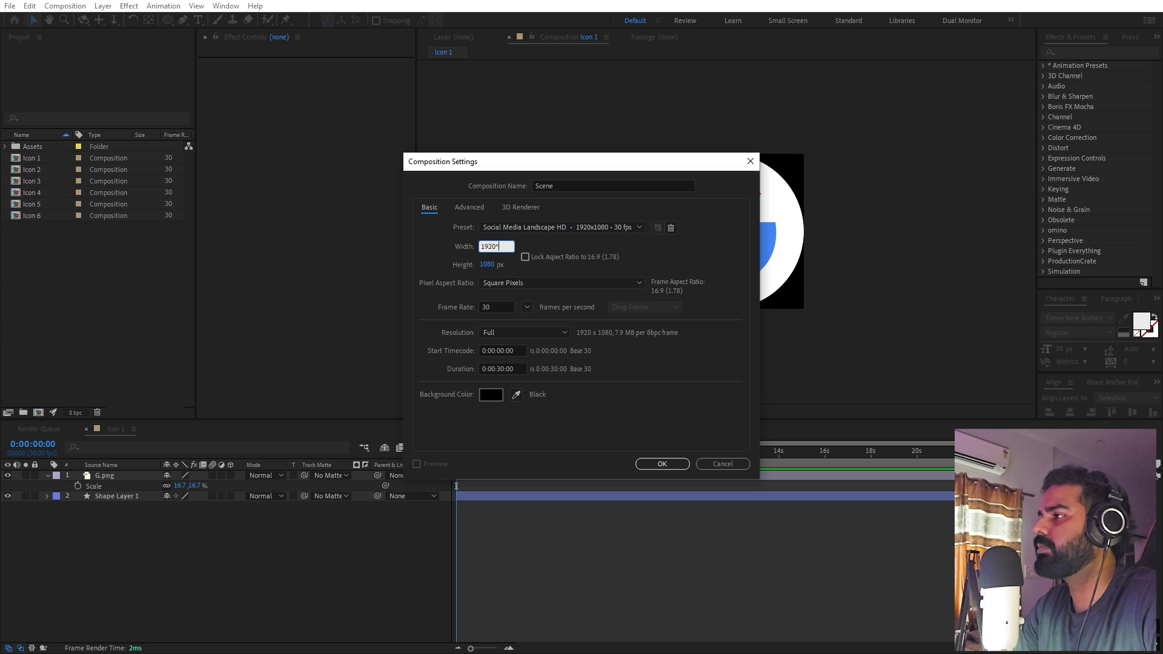
pyautogui.press('Return')
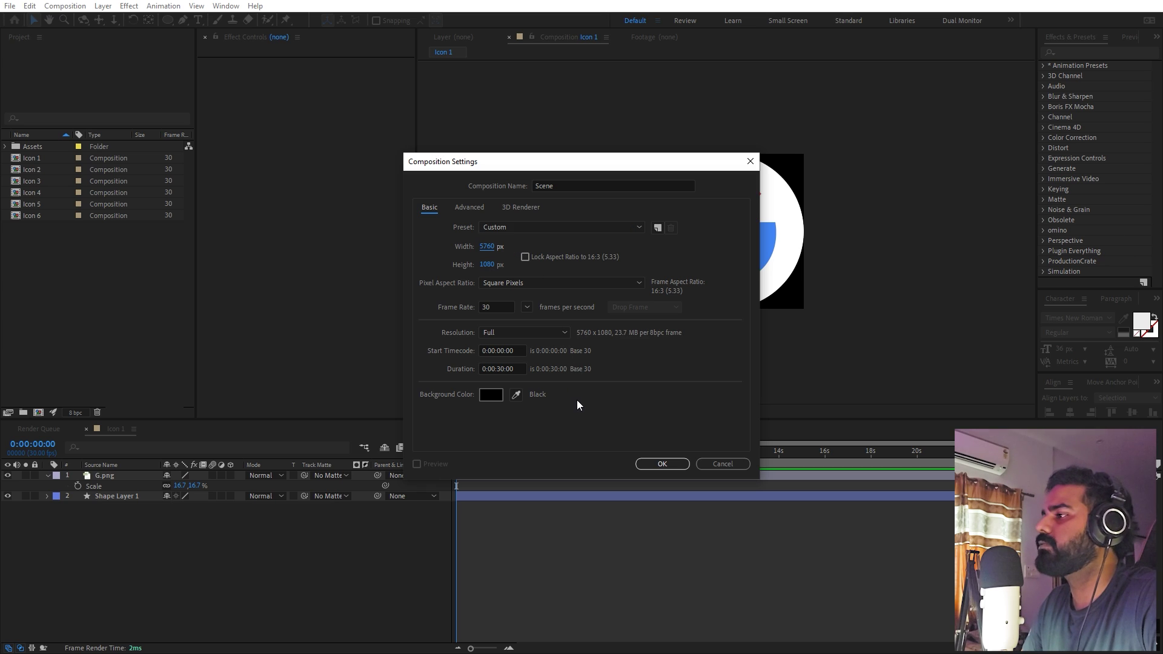
pyautogui.click(649, 465)
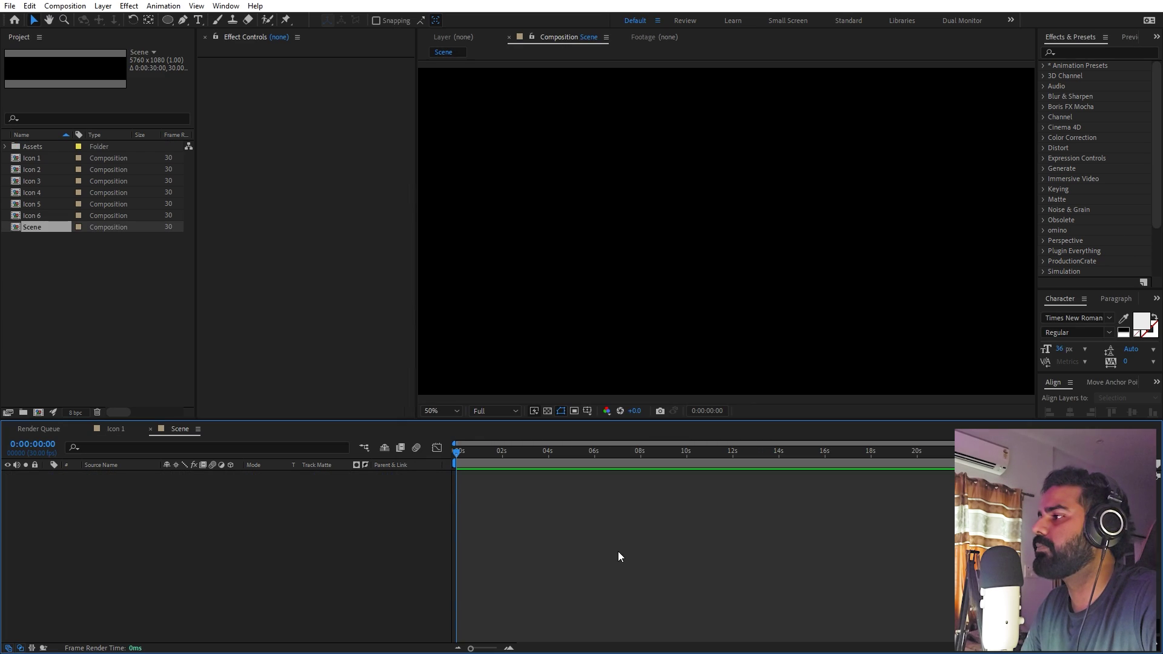
# Step: Add a composition-sized solid layer colored white (FFFFFF) to the Scene composition
pyautogui.scroll(-4, 634, 293)
pyautogui.rightClick(268, 560)
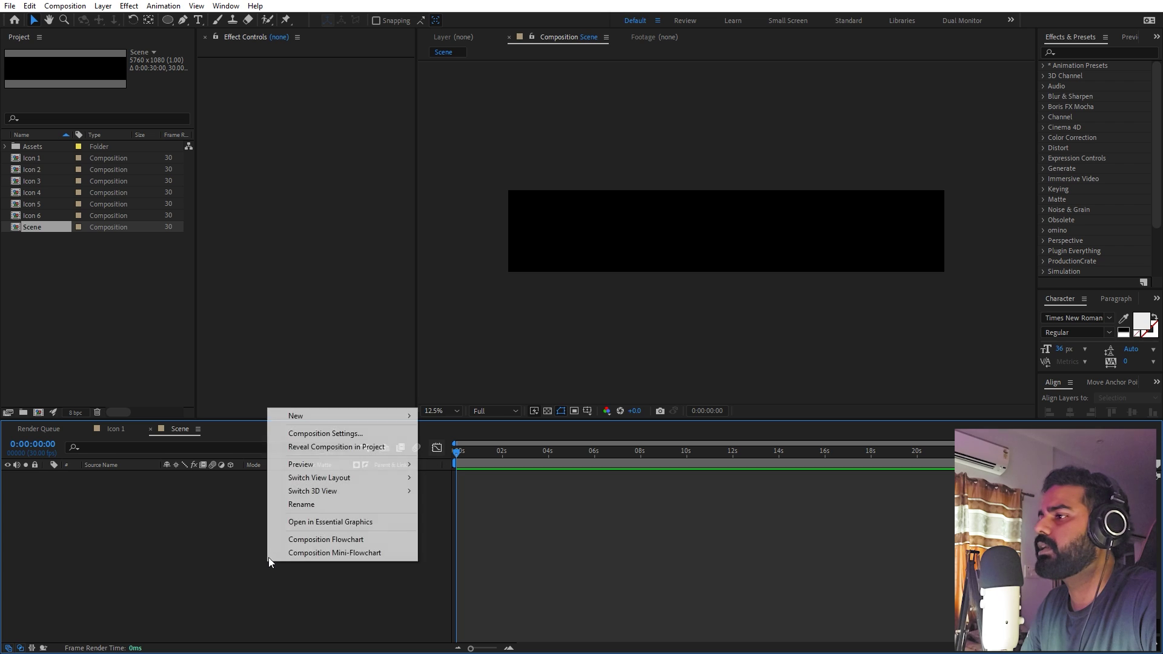
pyautogui.moveTo(318, 417)
pyautogui.click(460, 446)
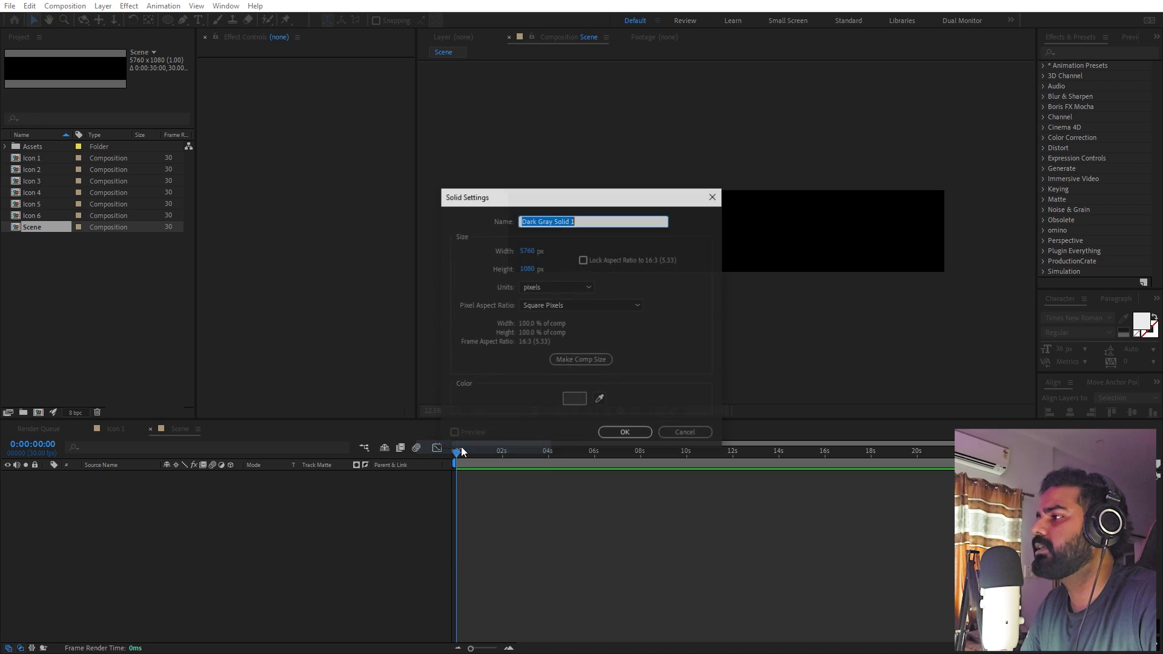
pyautogui.click(588, 401)
pyautogui.write('FFFFFF')
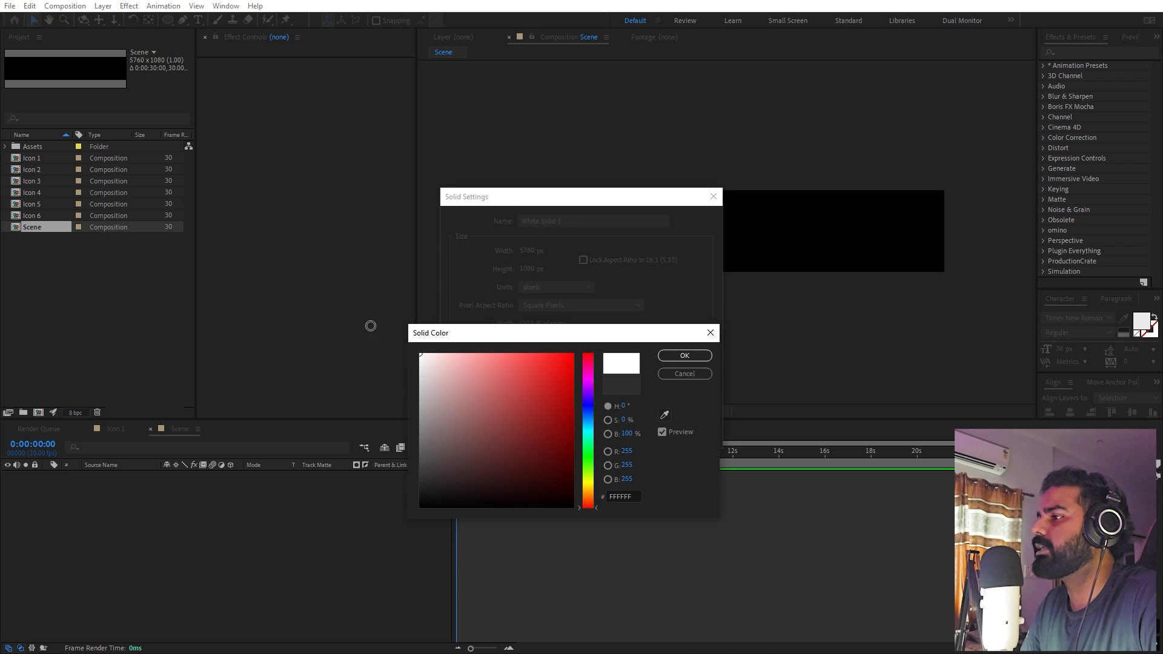
pyautogui.click(677, 356)
pyautogui.click(637, 439)
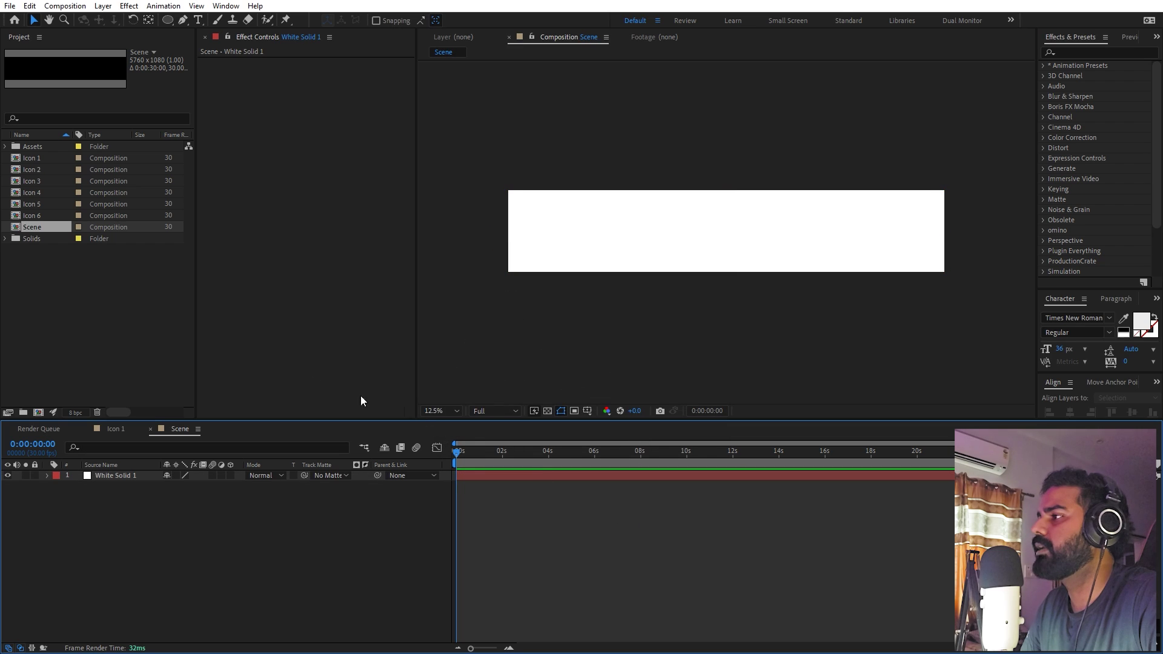
# Step: Find the 4-Color Gradient effect and apply it to the white solid
pyautogui.click(80, 333)
pyautogui.click(1090, 52)
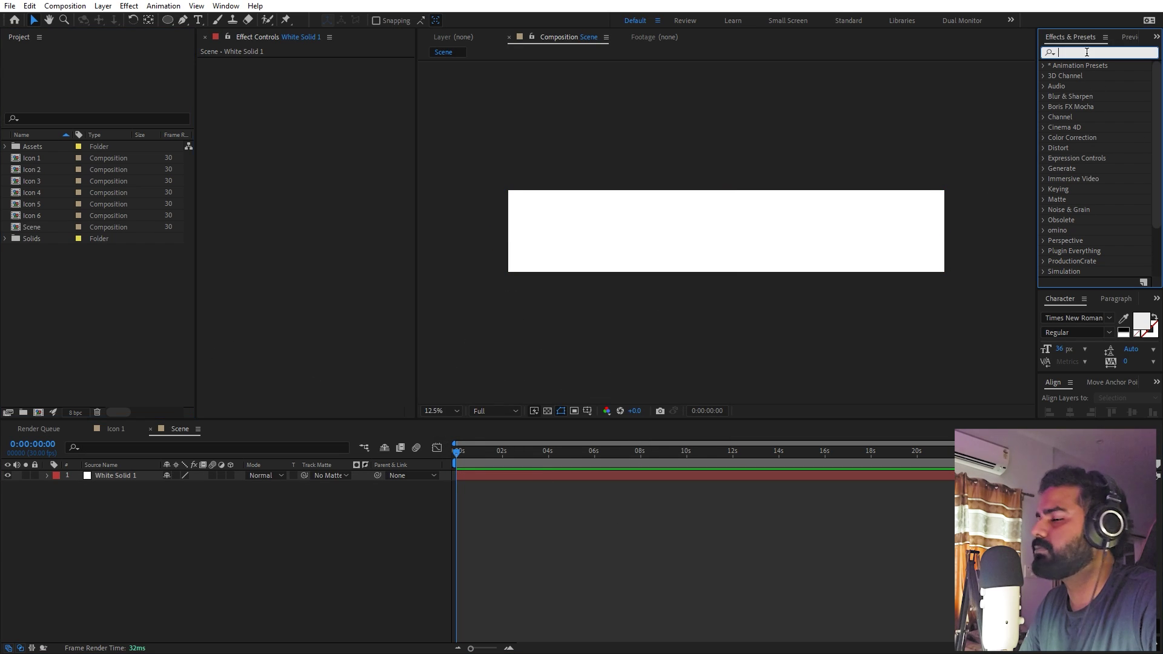
pyautogui.write('gradie')
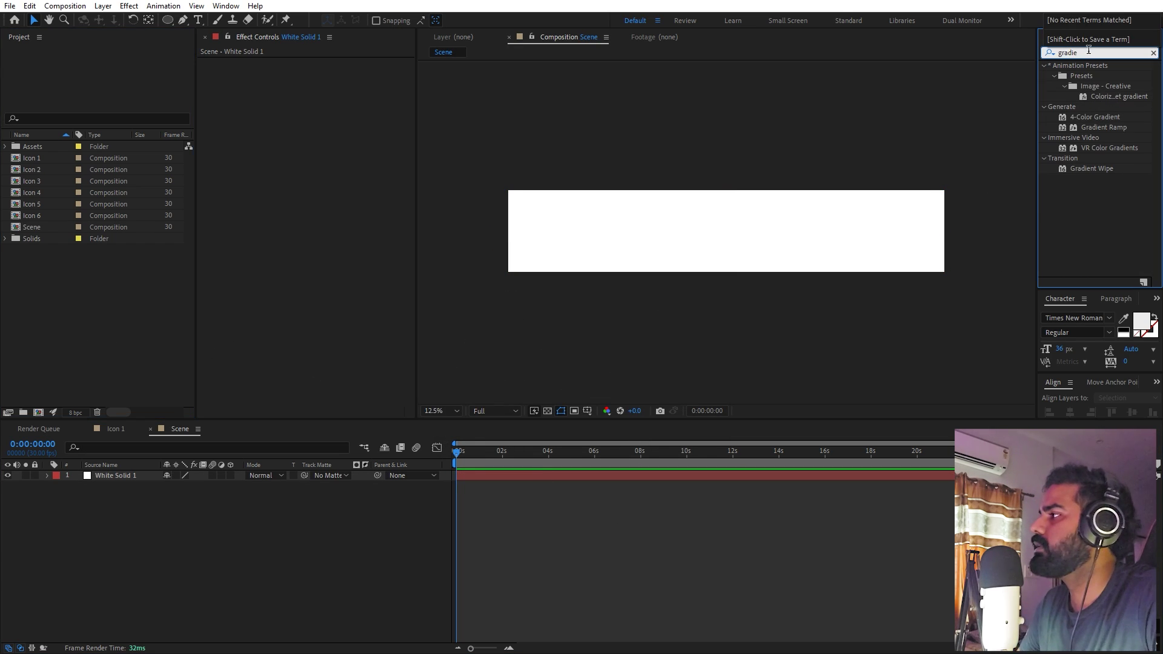
pyautogui.moveTo(1096, 118); pyautogui.dragTo(507, 253)
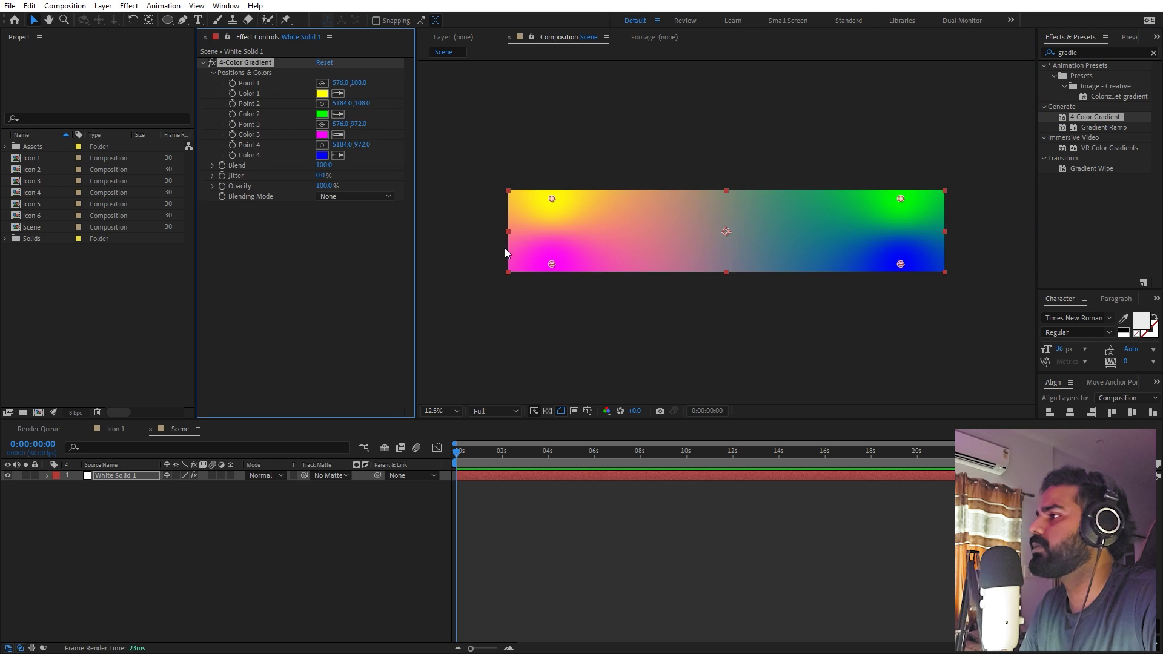
# Step: Set Color 1 and Color 2 of the 4-Color Gradient to white
pyautogui.click(324, 96)
pyautogui.moveTo(474, 377); pyautogui.dragTo(262, 280)
pyautogui.click(677, 358)
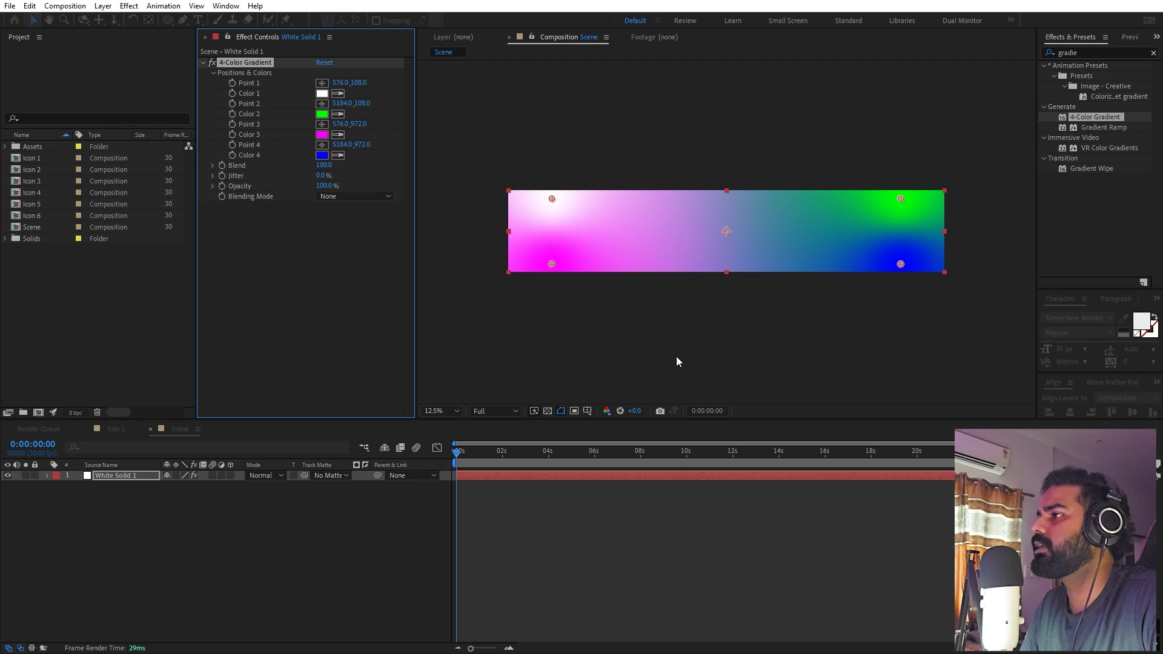
pyautogui.click(321, 95)
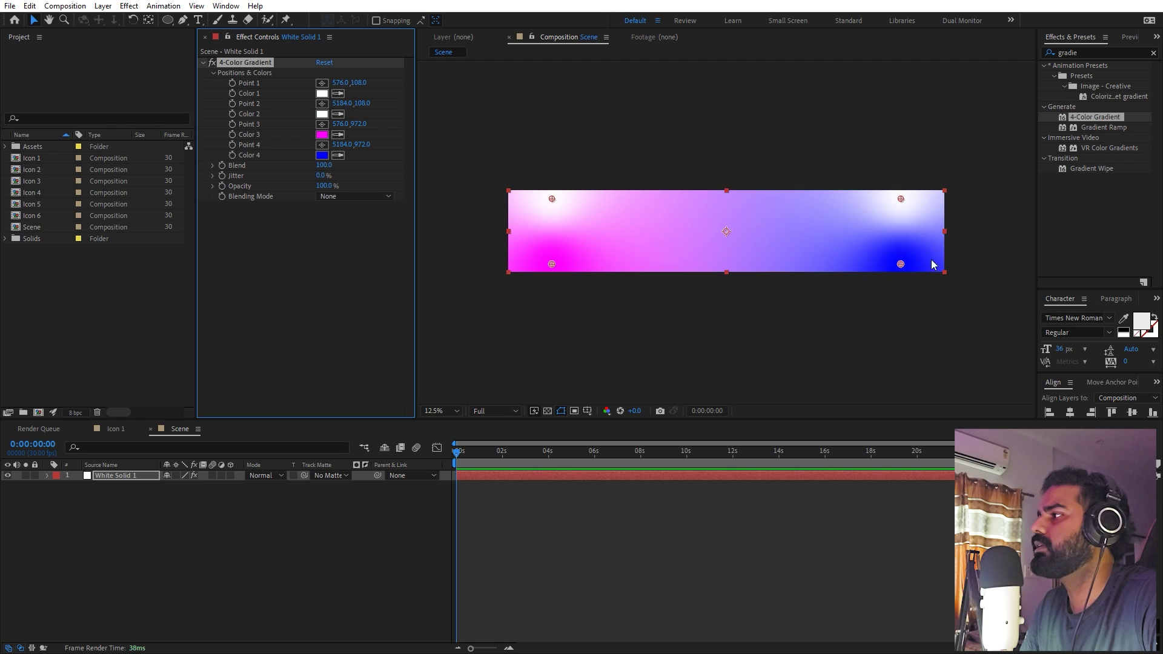
# Step: Move gradient Point 4 to about 6704, -788, Point 2 to about 5976, 1364 and Point 3 to about -800, 2540
pyautogui.moveTo(900, 264); pyautogui.dragTo(1016, 131)
pyautogui.moveTo(901, 199); pyautogui.dragTo(961, 294)
pyautogui.moveTo(552, 264); pyautogui.dragTo(448, 383)
pyautogui.scroll(1, 448, 382)
pyautogui.click(291, 545)
# Step: Place the Icon 1 to Icon 6 compositions in the Scene timeline as layers above the white solid
pyautogui.click(86, 295)
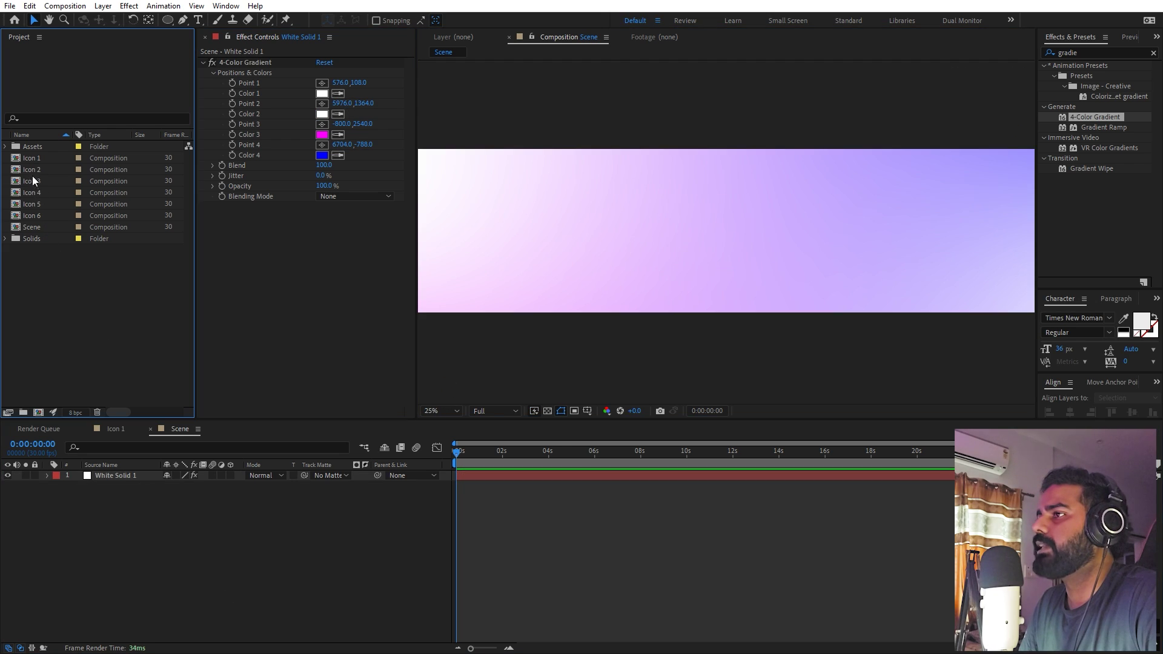
pyautogui.click(33, 158)
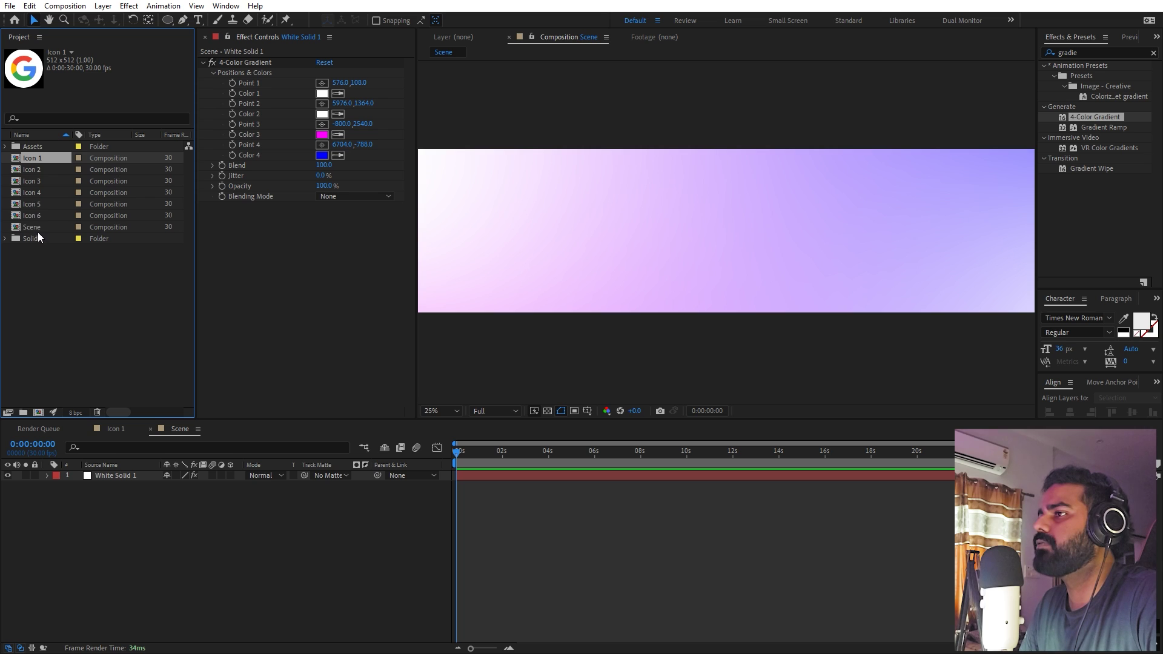
pyautogui.keyDown('shift'); pyautogui.click(33, 216); pyautogui.keyUp('shift')
pyautogui.moveTo(53, 173); pyautogui.dragTo(122, 472)
# Step: Scale all six icon layers to 30%
pyautogui.press('s')
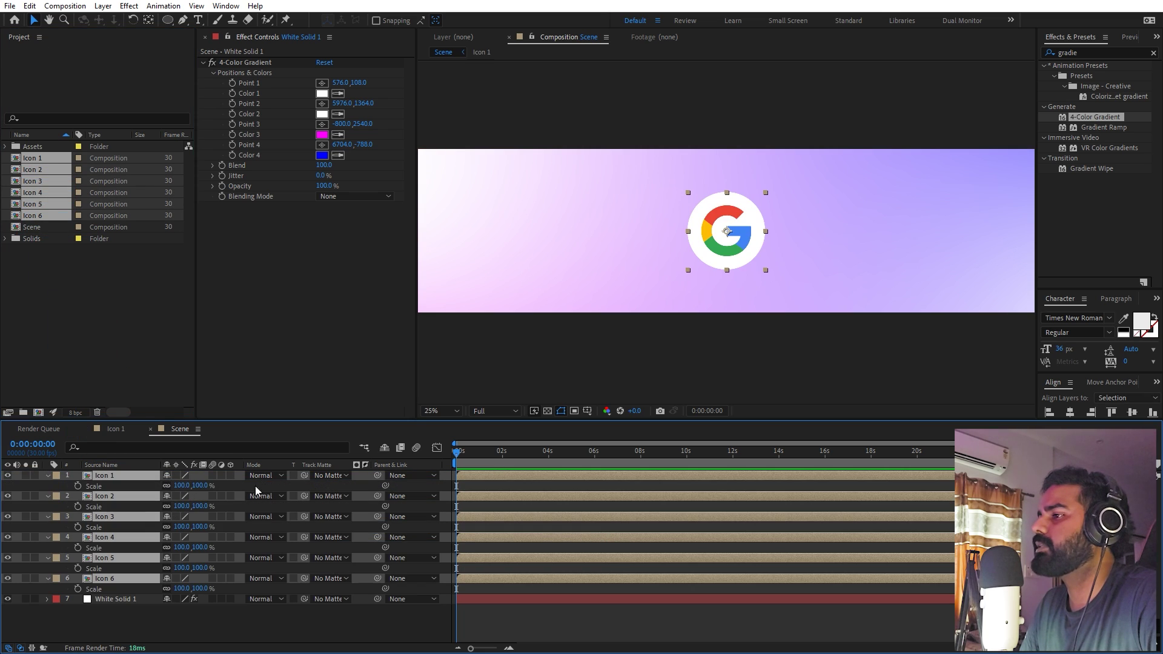
pyautogui.click(179, 486)
pyautogui.write('30')
pyautogui.press('Return')
pyautogui.press('s')
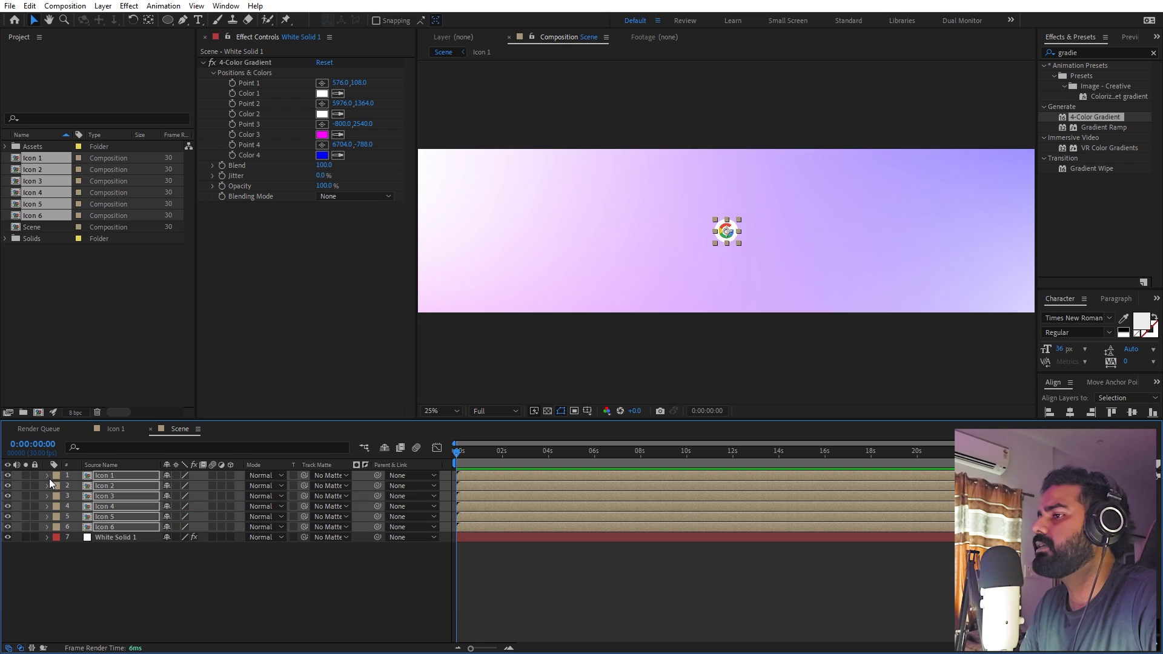
pyautogui.click(702, 587)
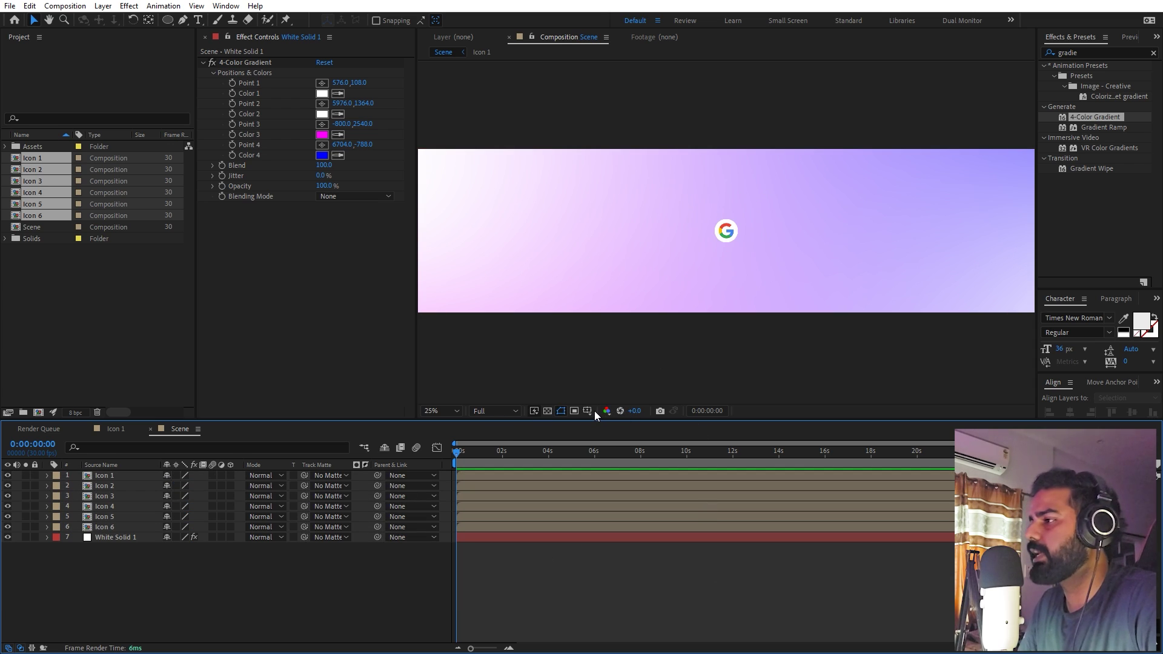
# Step: Show the proportional grid and draw a three-point Pen path arching from the first to the last vertical gridline, peaking on the uppermost horizontal gridline at the centre
pyautogui.click(590, 412)
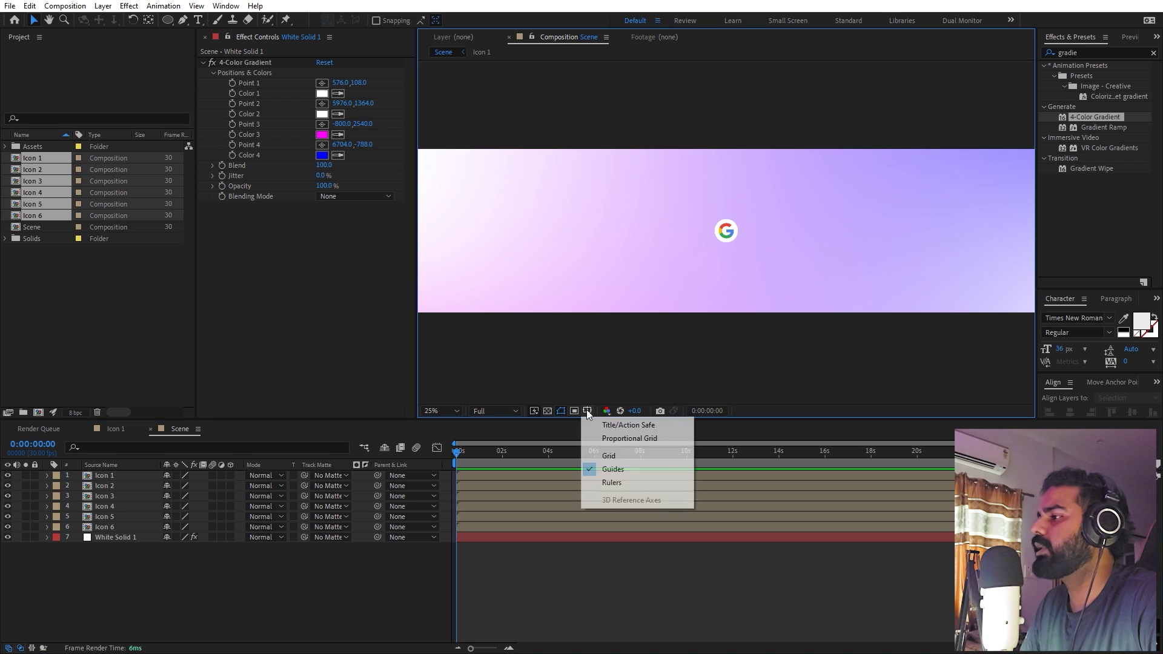
pyautogui.click(615, 438)
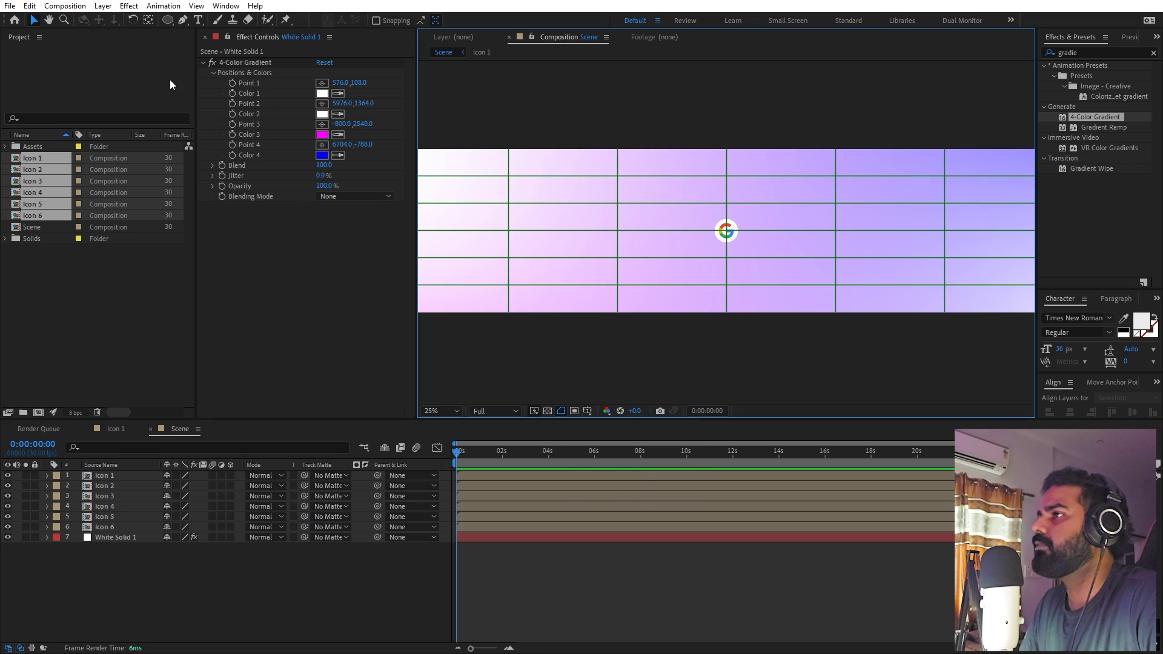
pyautogui.press('g')
pyautogui.click(87, 577)
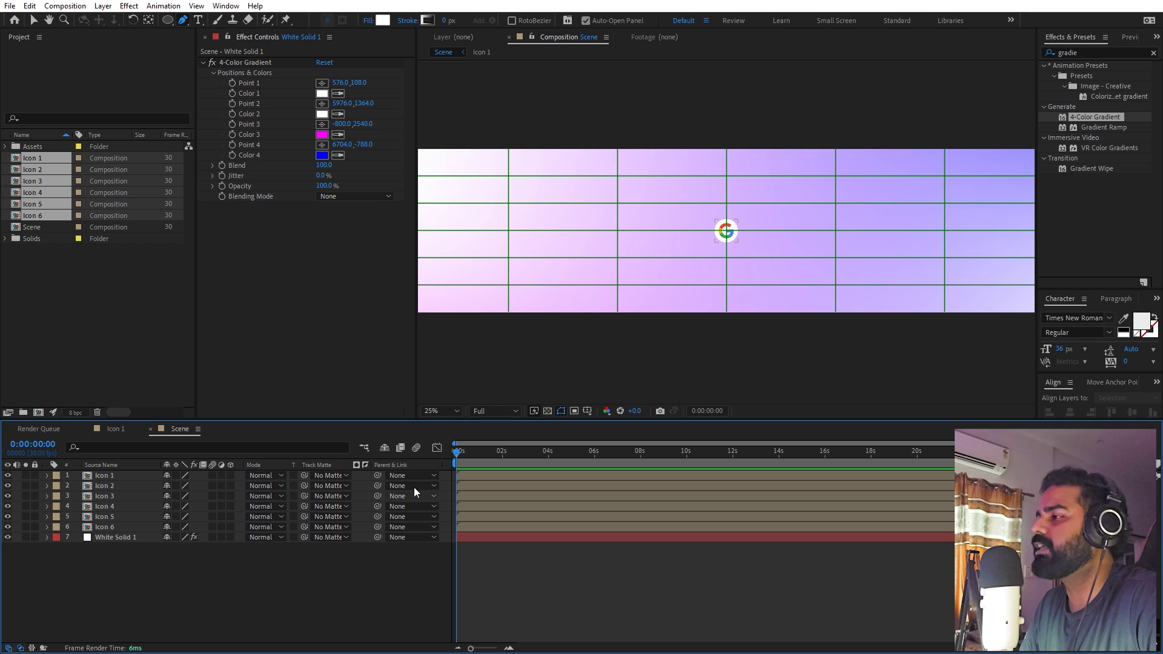
pyautogui.click(441, 411)
pyautogui.click(448, 461)
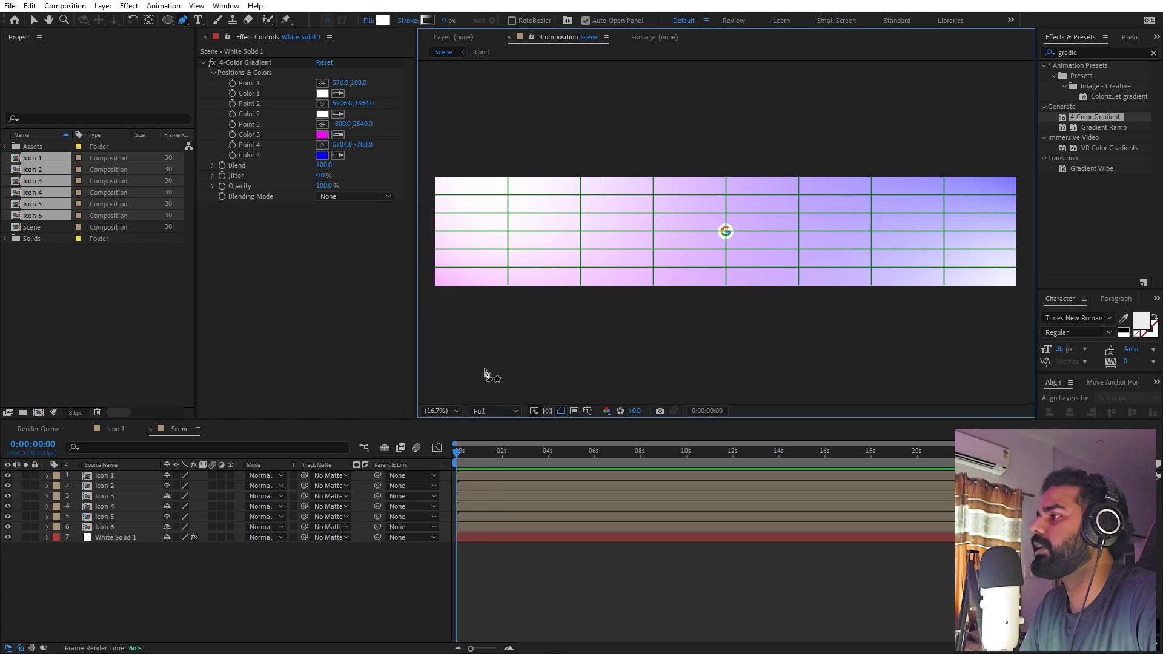
pyautogui.click(507, 231)
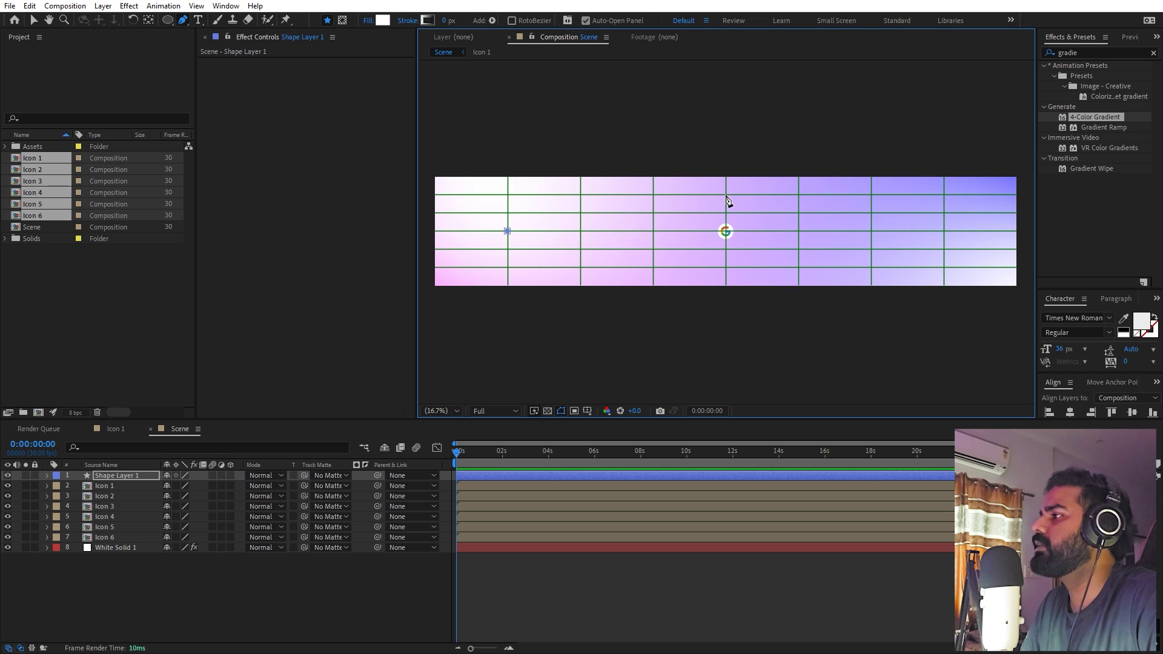
pyautogui.moveTo(726, 194); pyautogui.dragTo(798, 195)
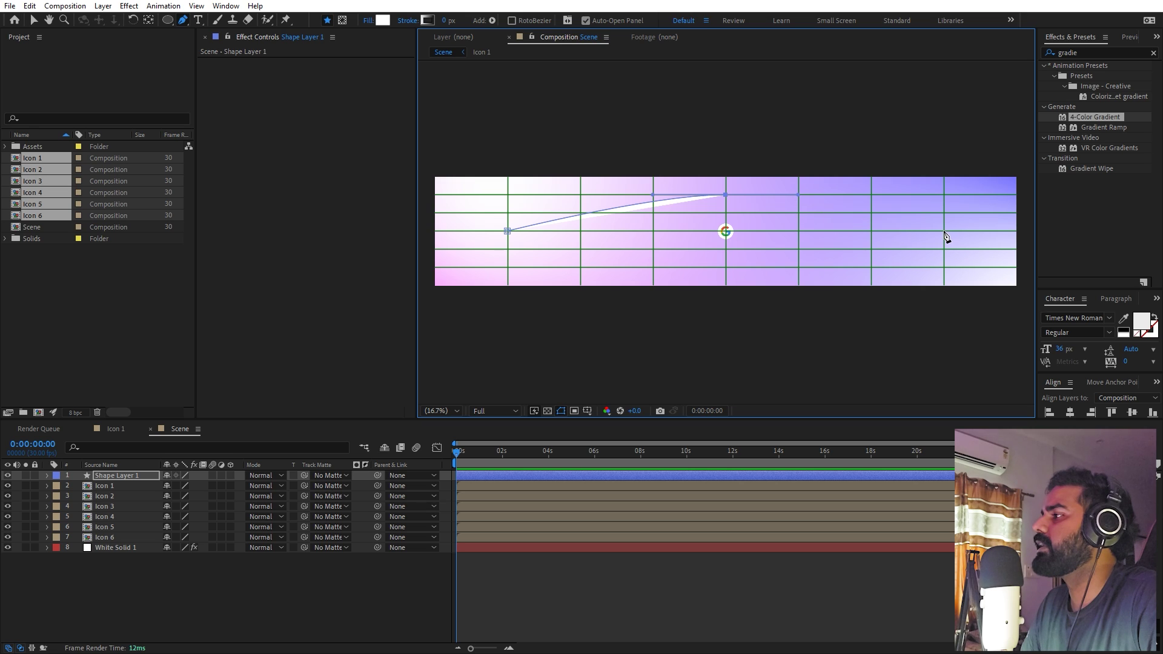
pyautogui.moveTo(944, 231); pyautogui.dragTo(1018, 230)
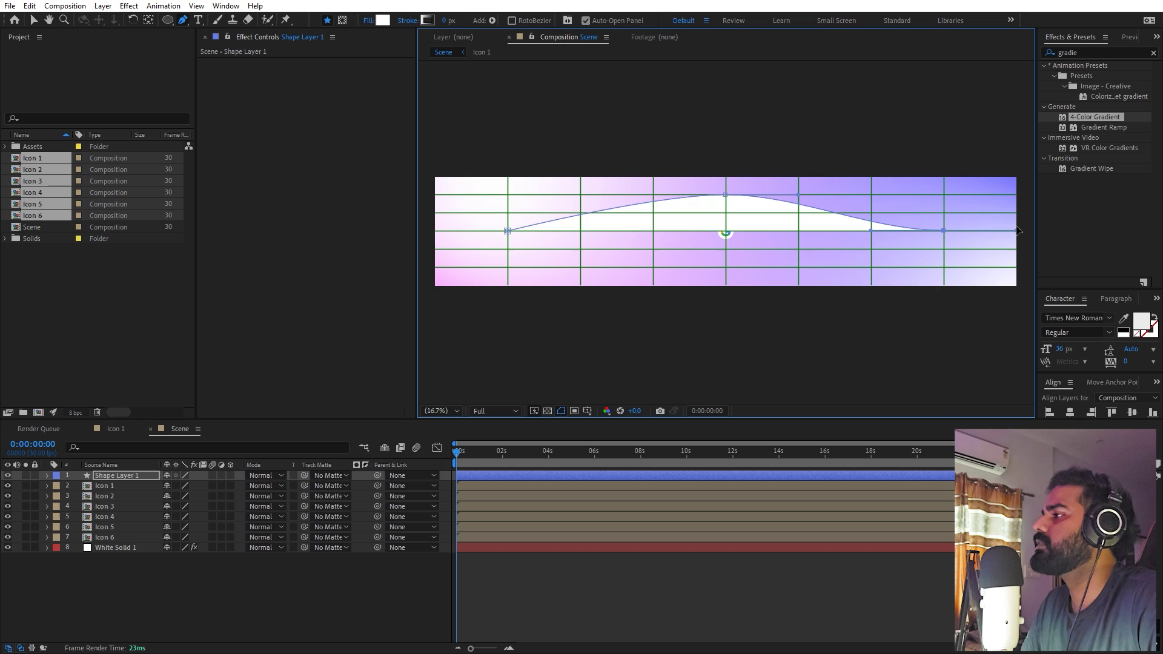
# Step: Adjust the curve handle at the path's start point so it lies horizontally and eases into the arch
pyautogui.click(511, 496)
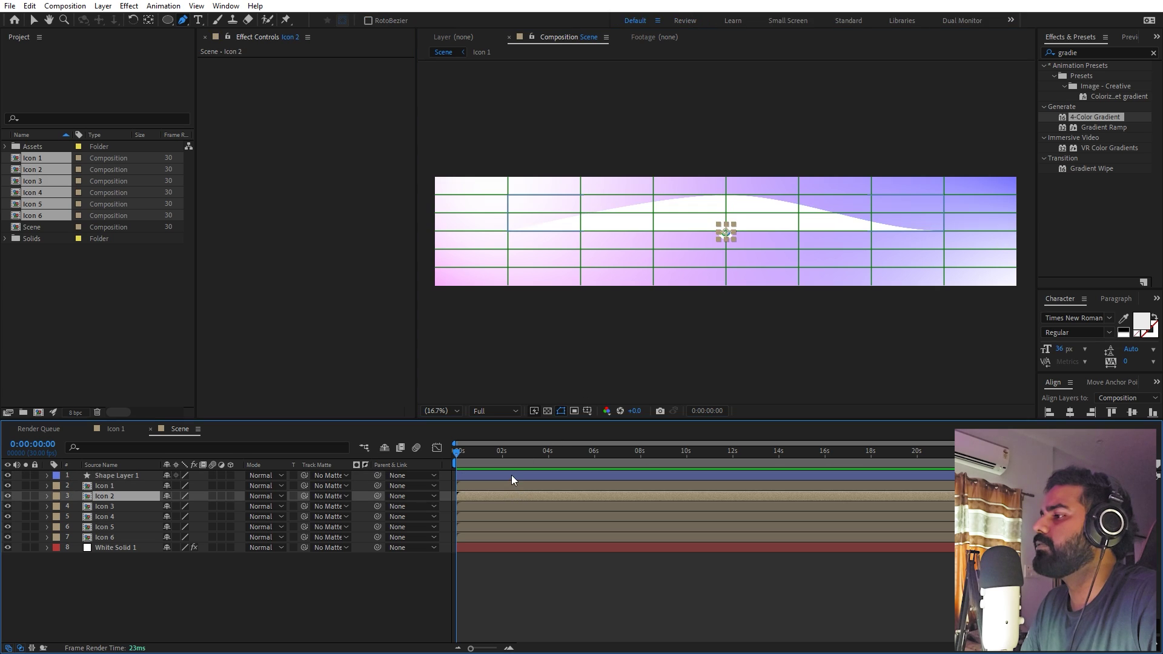
pyautogui.click(512, 477)
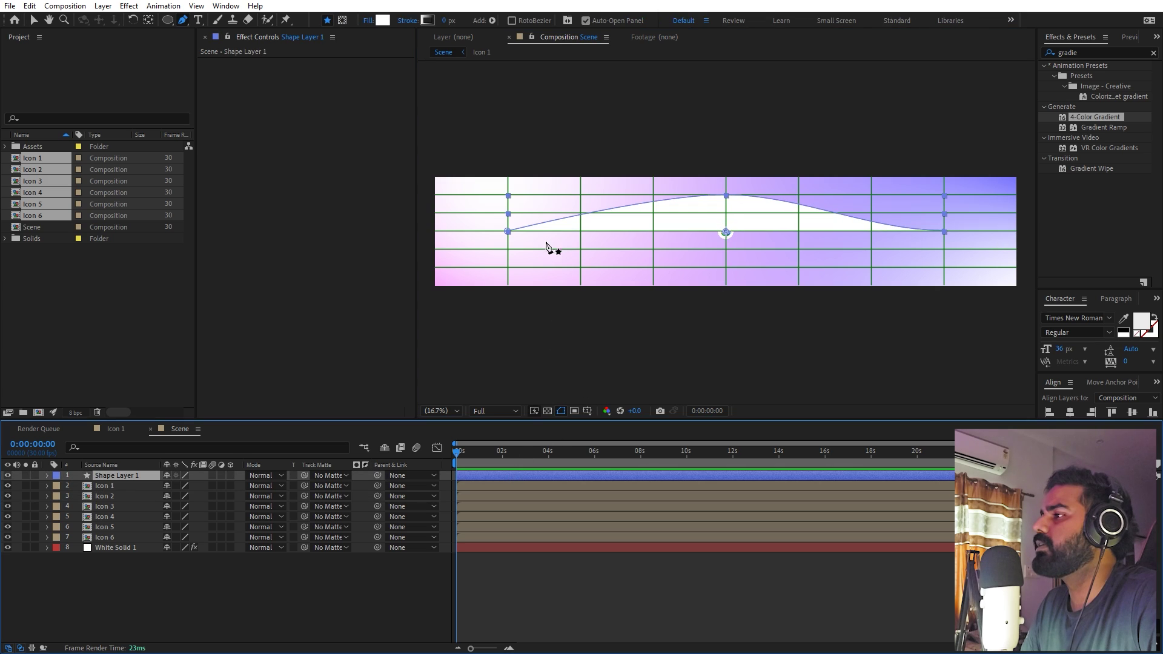
pyautogui.click(507, 231)
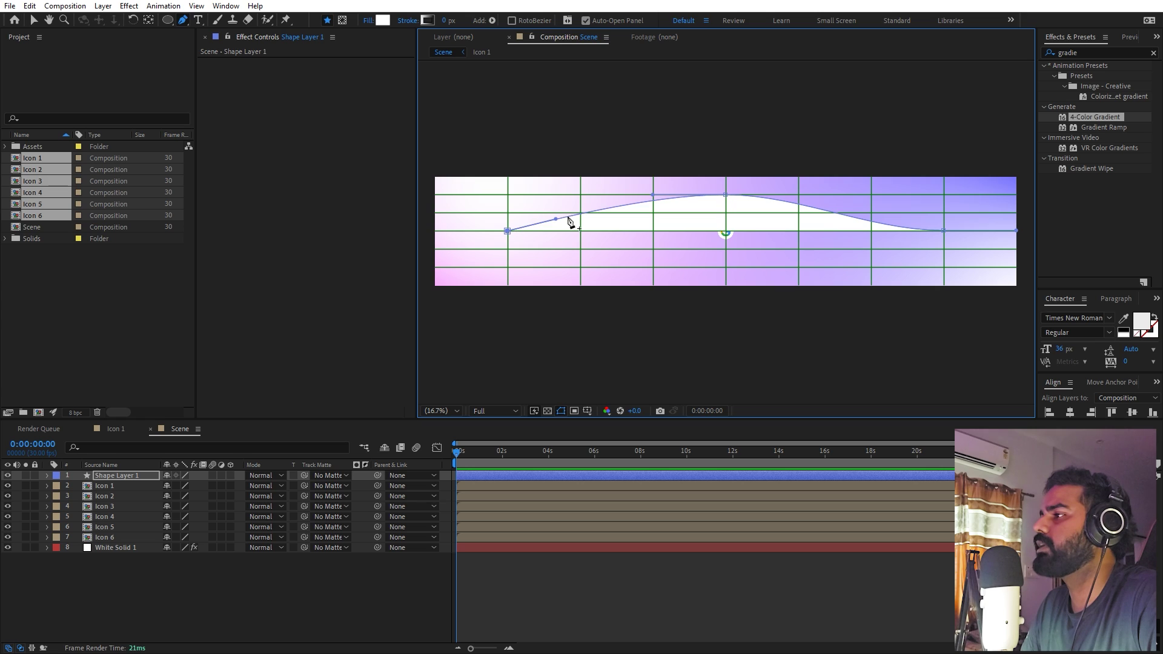
pyautogui.moveTo(560, 221); pyautogui.dragTo(579, 234)
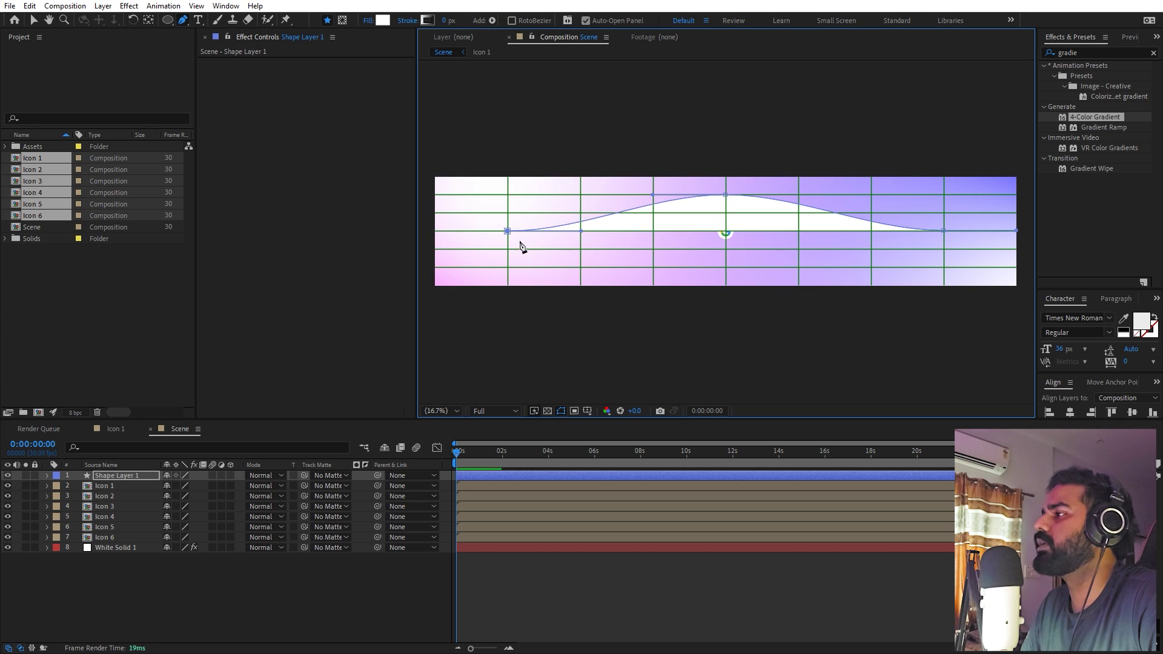
# Step: Set the arch path's fill to None and its stroke type to solid color
pyautogui.click(366, 21)
pyautogui.click(520, 292)
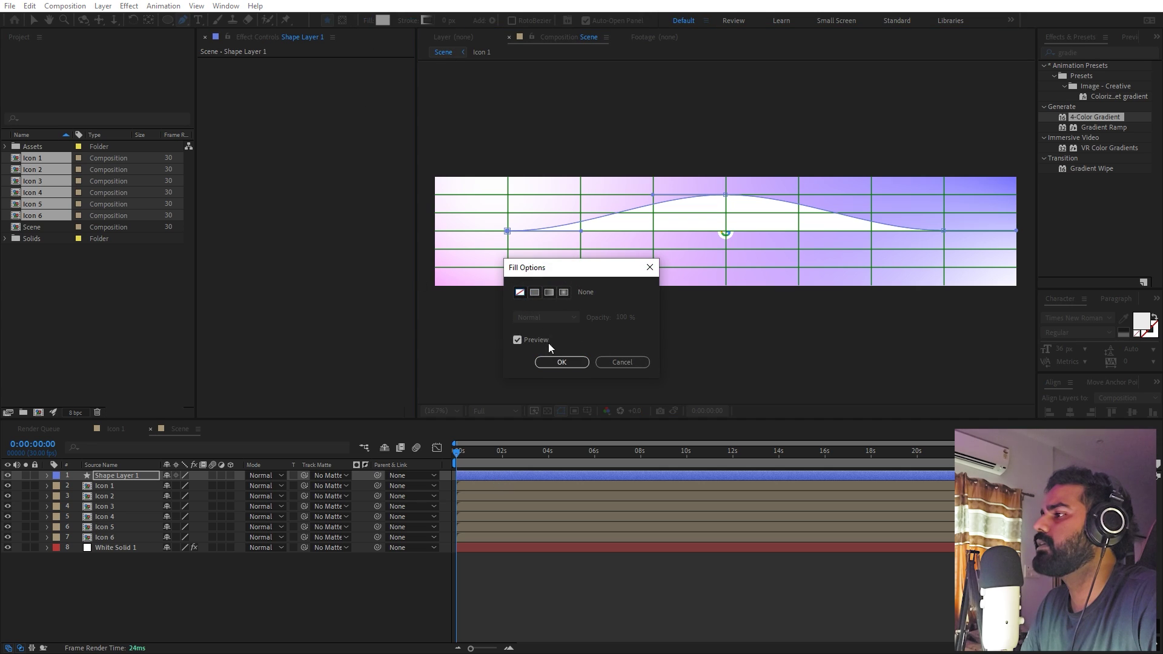
pyautogui.click(561, 362)
pyautogui.click(407, 20)
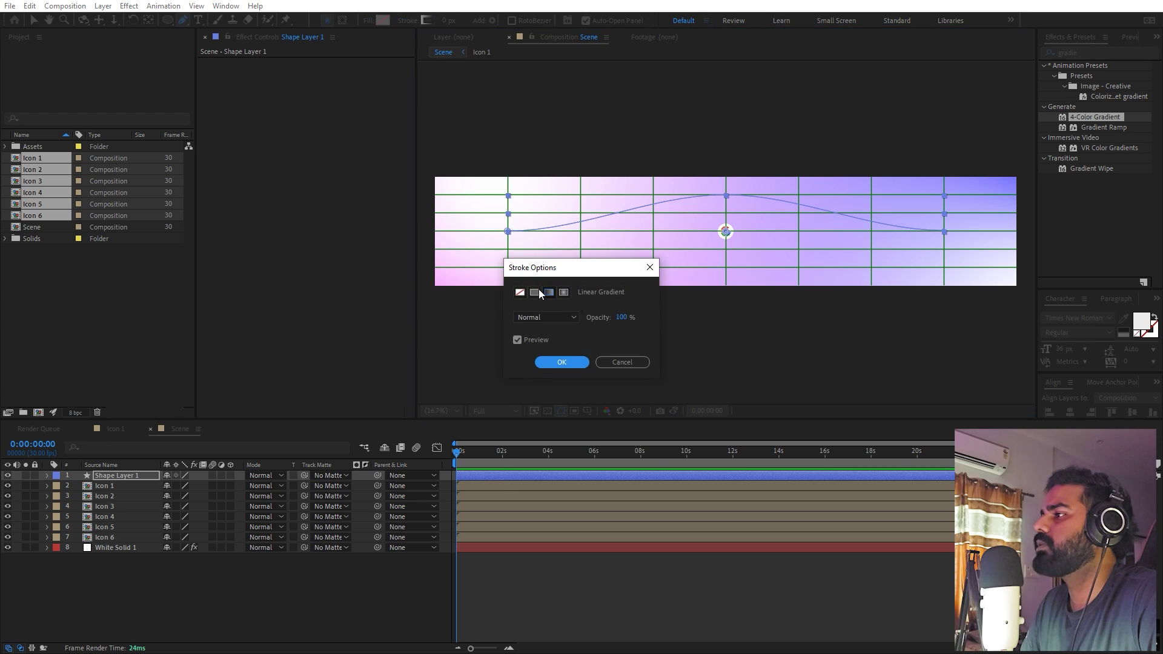
pyautogui.click(536, 292)
pyautogui.click(562, 362)
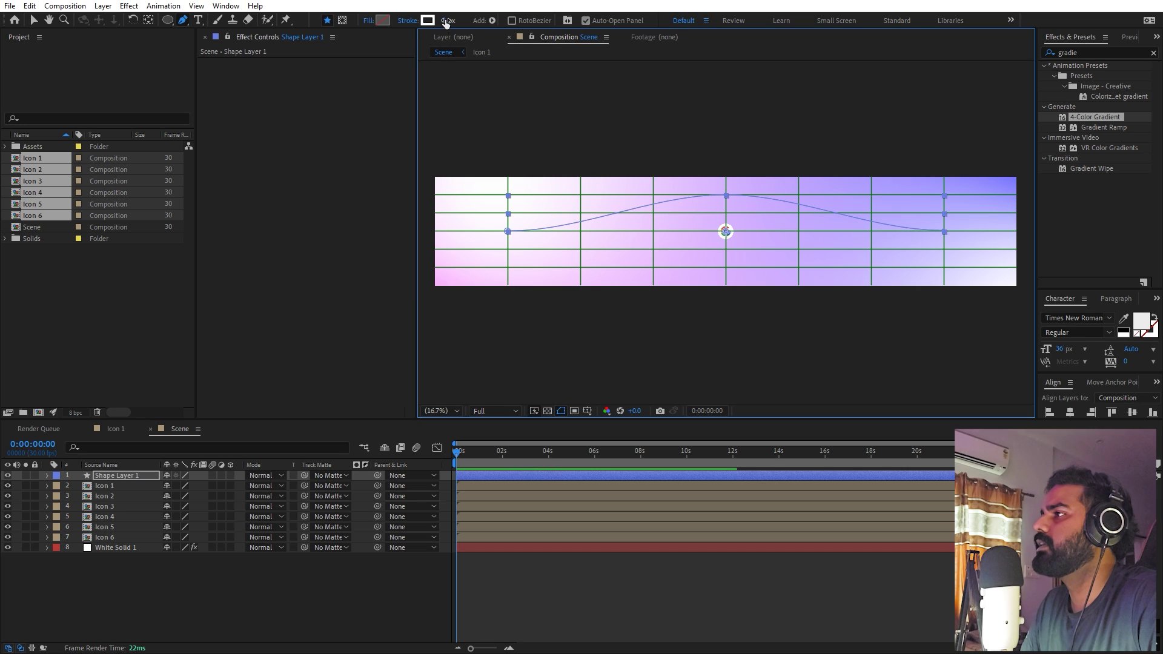
# Step: Give the arch path a black (000000) stroke about 27 px wide
pyautogui.moveTo(446, 23); pyautogui.dragTo(467, 23)
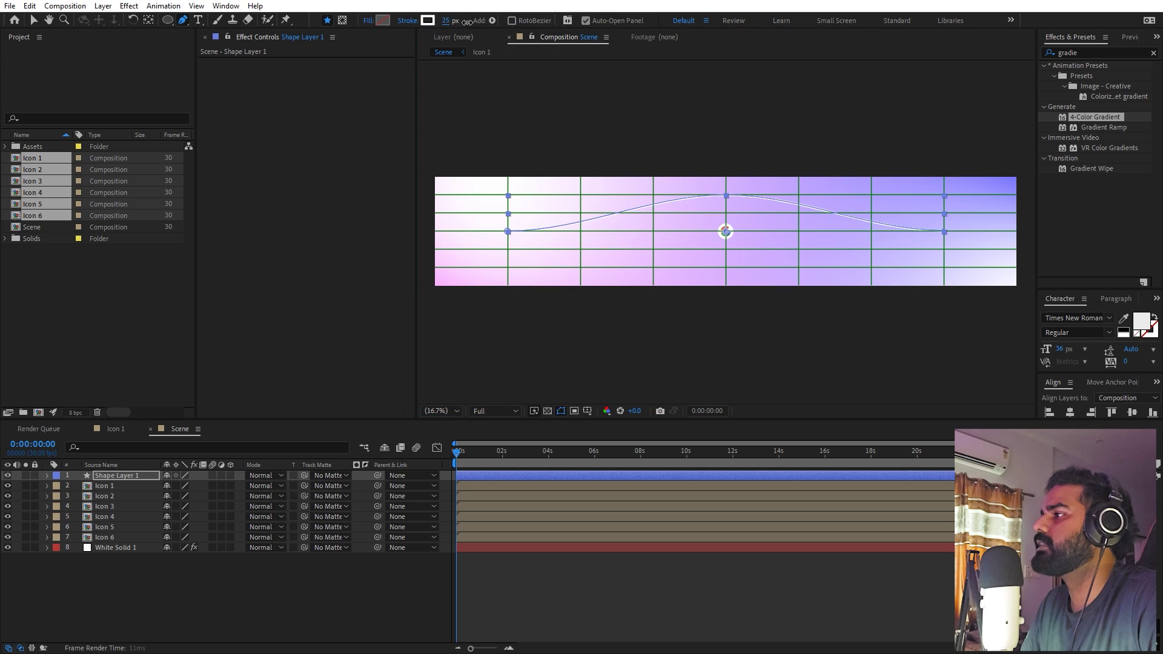
pyautogui.click(432, 20)
pyautogui.moveTo(425, 497); pyautogui.dragTo(324, 595)
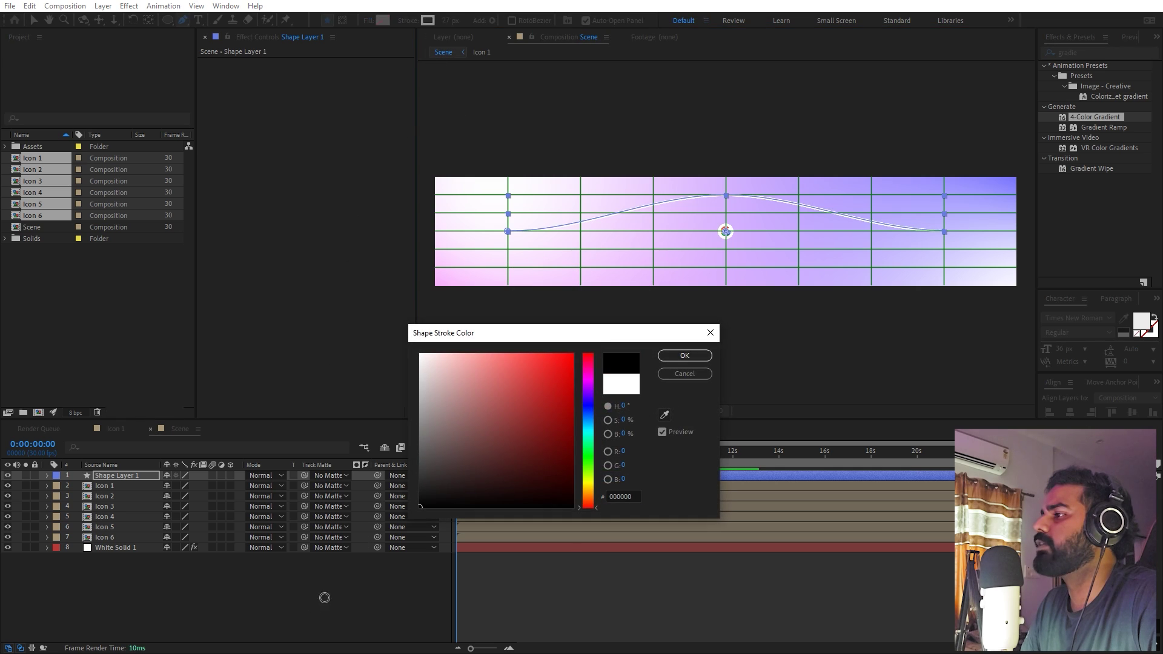
pyautogui.click(684, 356)
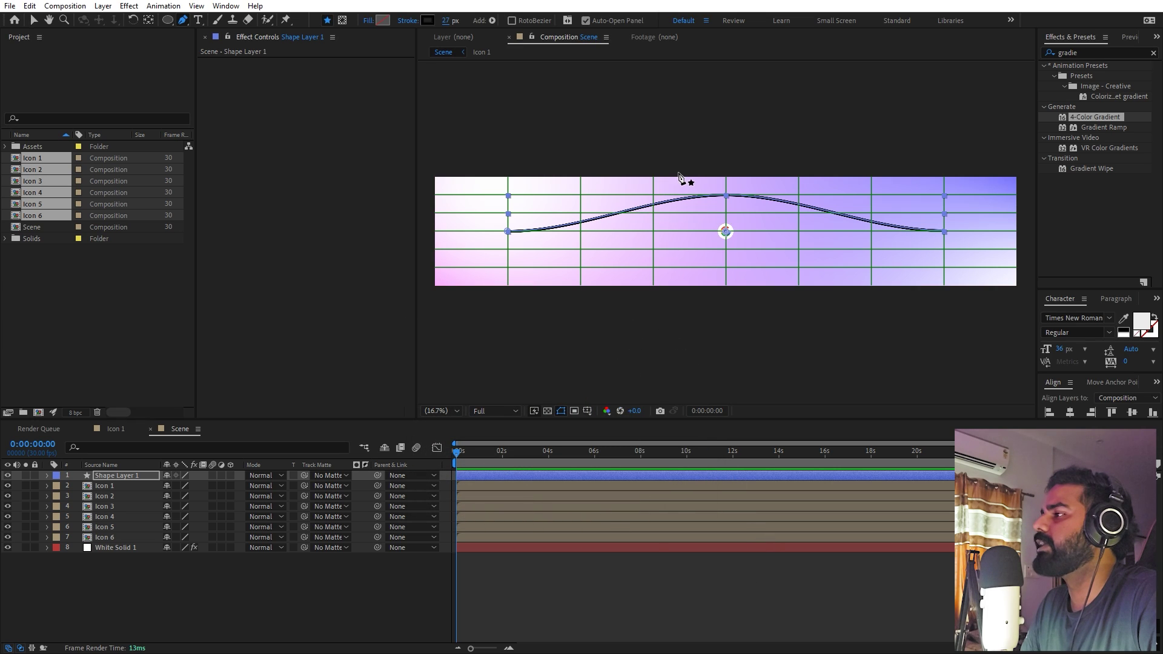
pyautogui.click(126, 572)
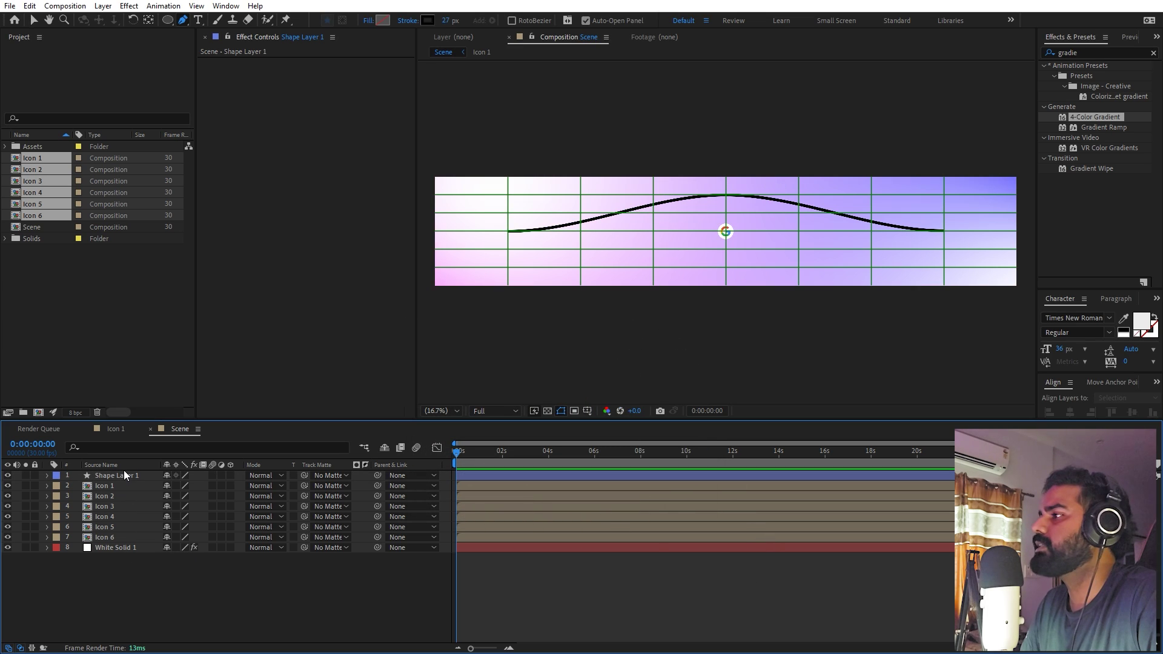
# Step: Duplicate Shape Layer 1 and lower the copy's centre point by one horizontal gridline
pyautogui.click(129, 476)
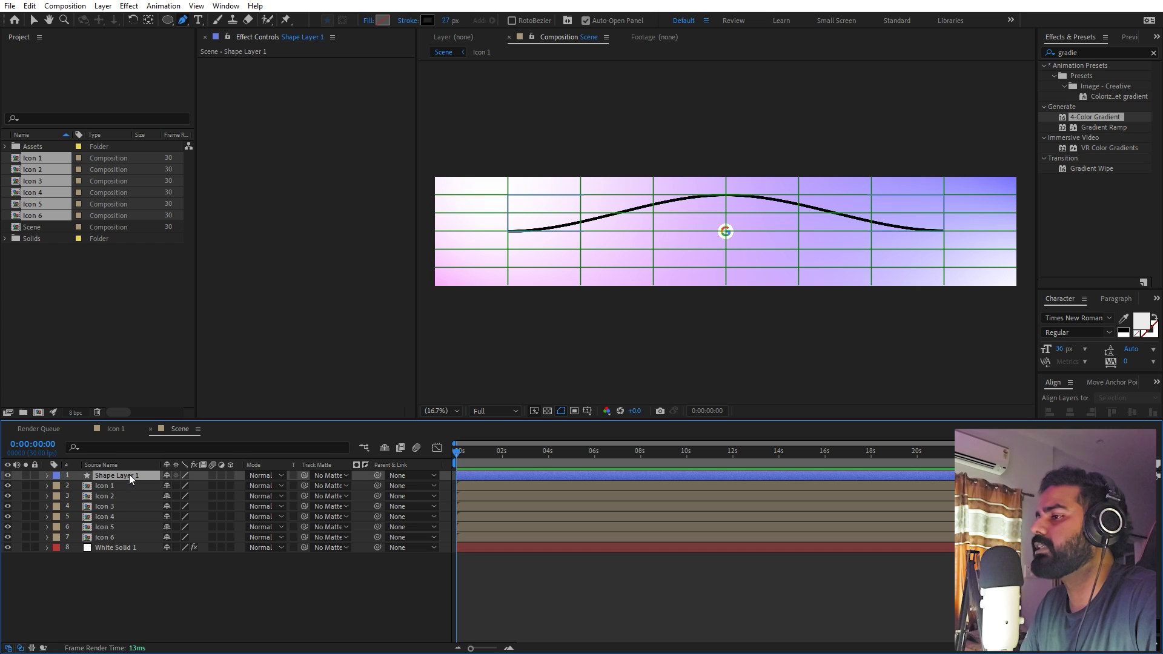
pyautogui.hotkey('ctrl', 'd')
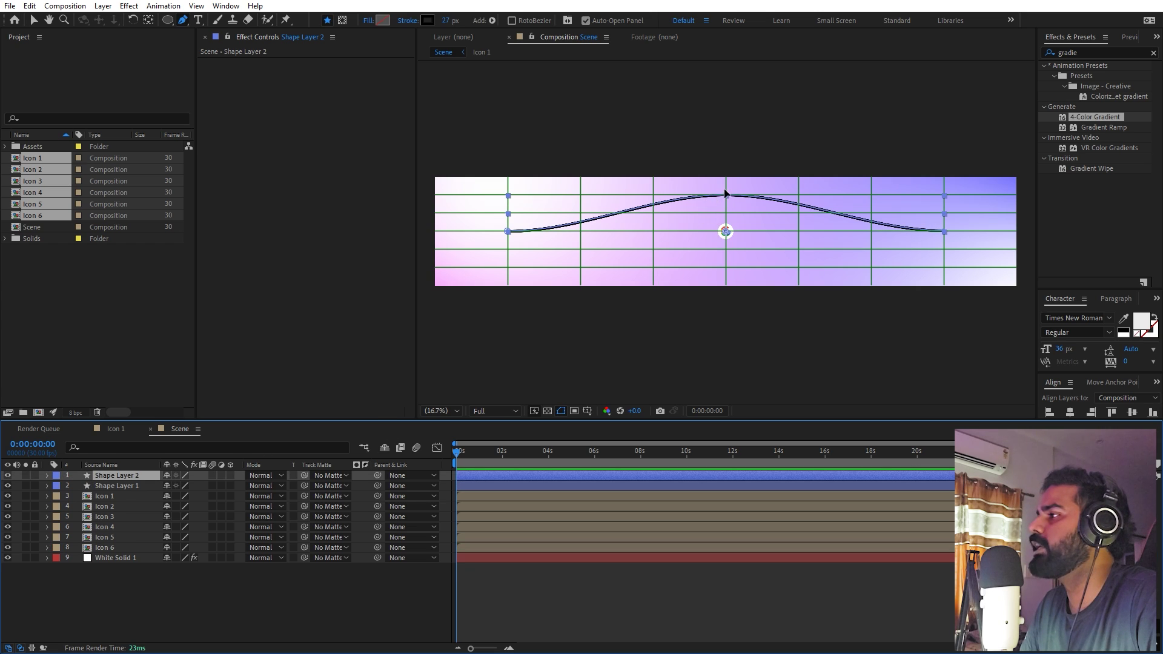
pyautogui.moveTo(728, 201); pyautogui.dragTo(728, 217)
pyautogui.press('/')
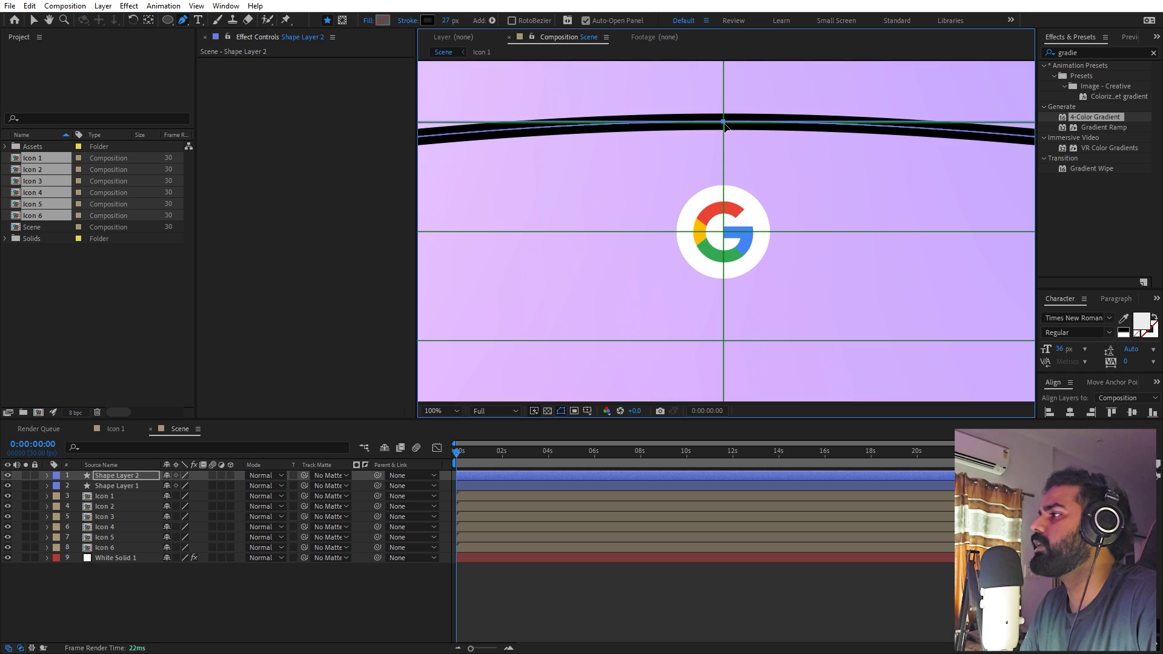
pyautogui.press(',')
# Step: Duplicate Shape Layer 2 and lower the copy's centre point onto the middle gridline to make a straight line
pyautogui.click(150, 472)
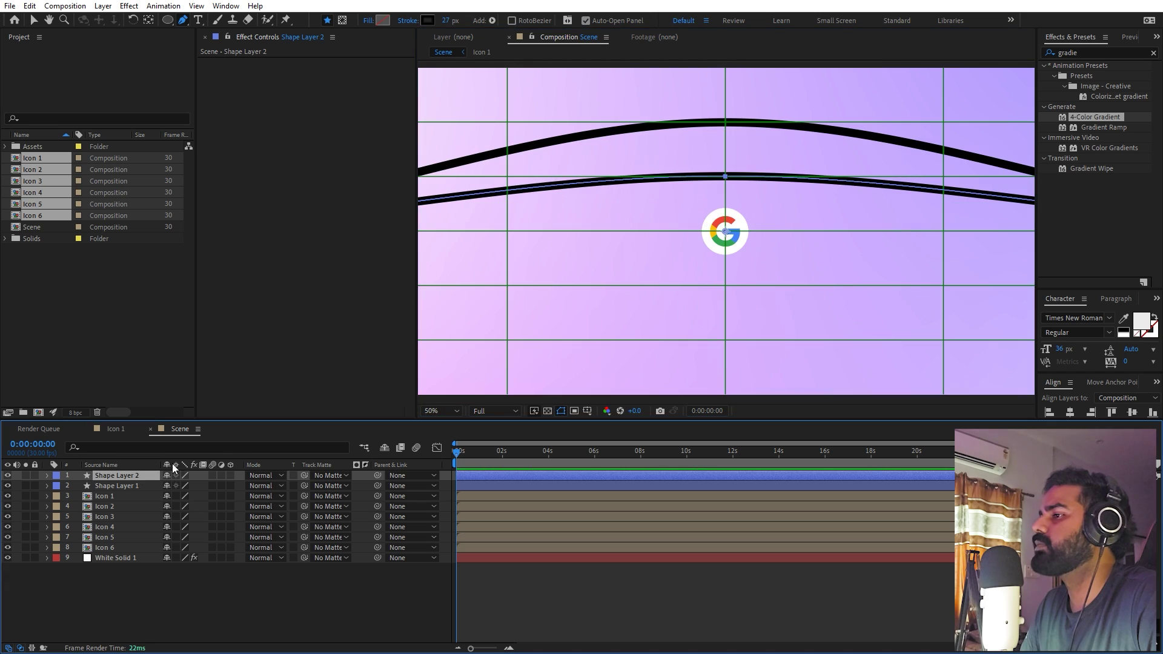
pyautogui.hotkey('ctrl', 'd')
pyautogui.moveTo(728, 177); pyautogui.dragTo(717, 231)
pyautogui.press('.')
pyautogui.press('.')
pyautogui.press('.')
pyautogui.press('.')
pyautogui.press('.')
pyautogui.press('.')
pyautogui.press(',')
pyautogui.press(',')
pyautogui.press(',')
pyautogui.press(',')
pyautogui.press(',')
# Step: Duplicate the line twice more, pulling the copies' centre points down to the first and second gridlines below the middle
pyautogui.click(143, 472)
pyautogui.hotkey('ctrl', 'd')
pyautogui.scroll(-4, 769, 258)
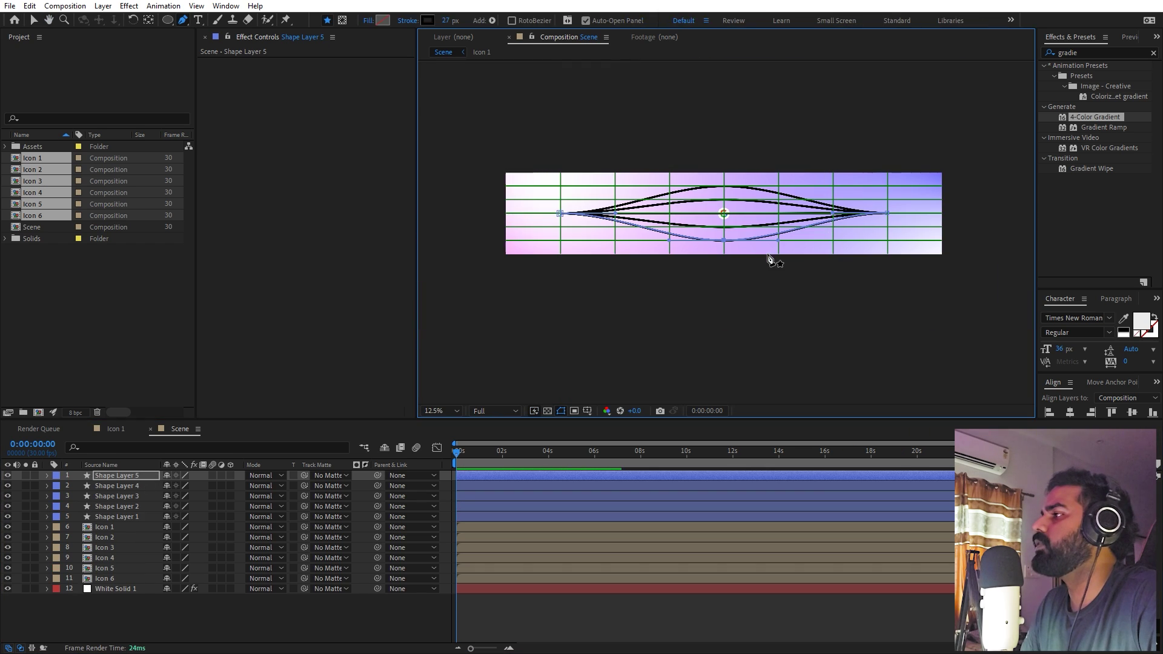
pyautogui.scroll(1, 770, 258)
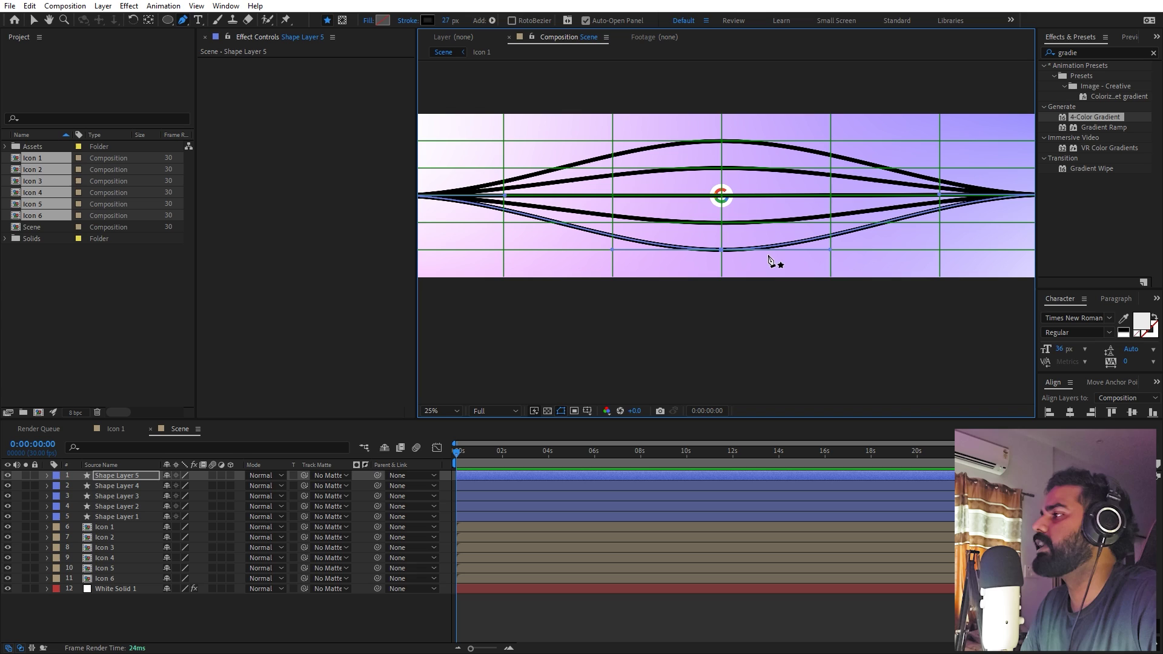
# Step: Reduce the stroke width of all five shape layers to 5.7 px
pyautogui.keyDown('shift'); pyautogui.click(128, 515); pyautogui.keyUp('shift')
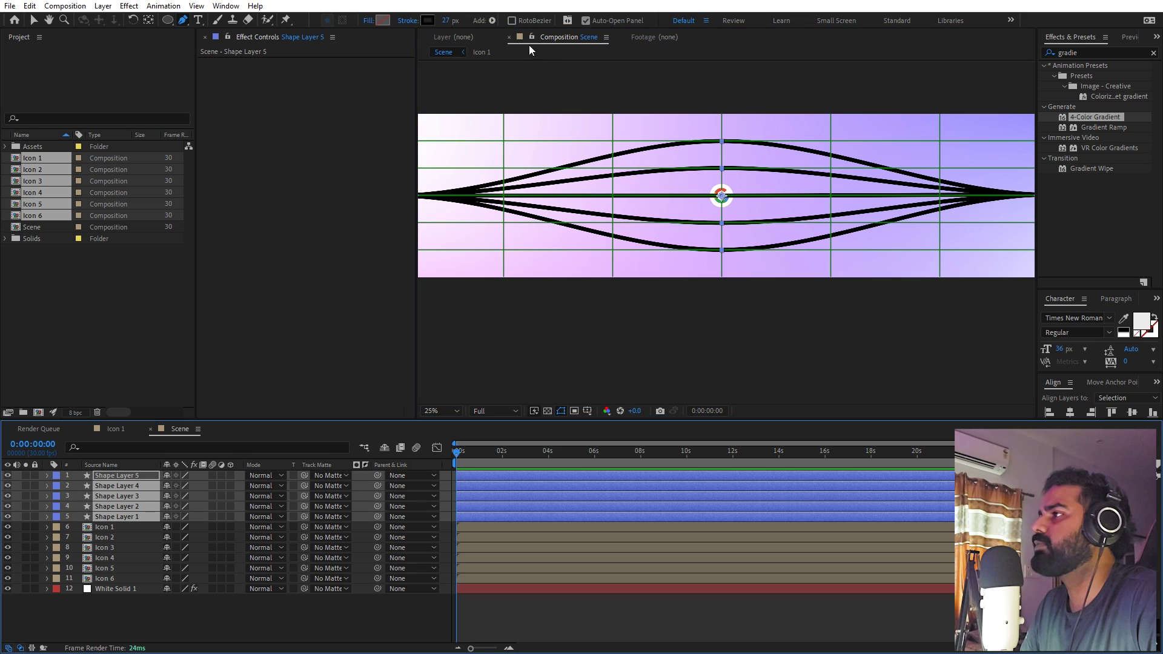
pyautogui.click(446, 20)
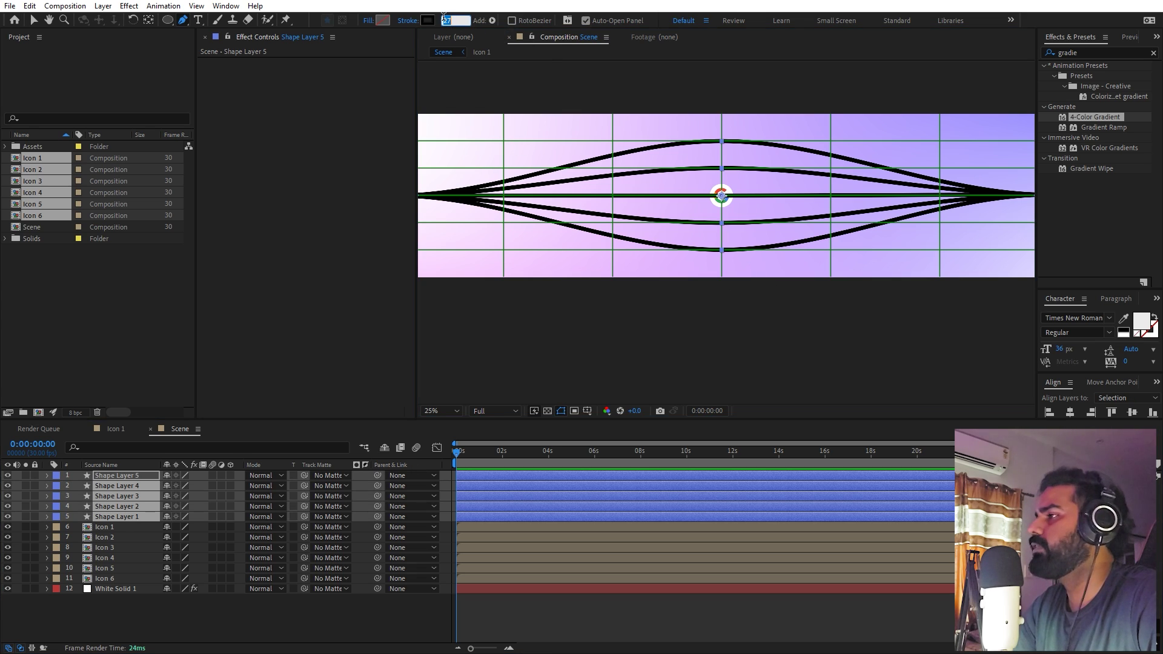
pyautogui.write('5')
pyautogui.press('Return')
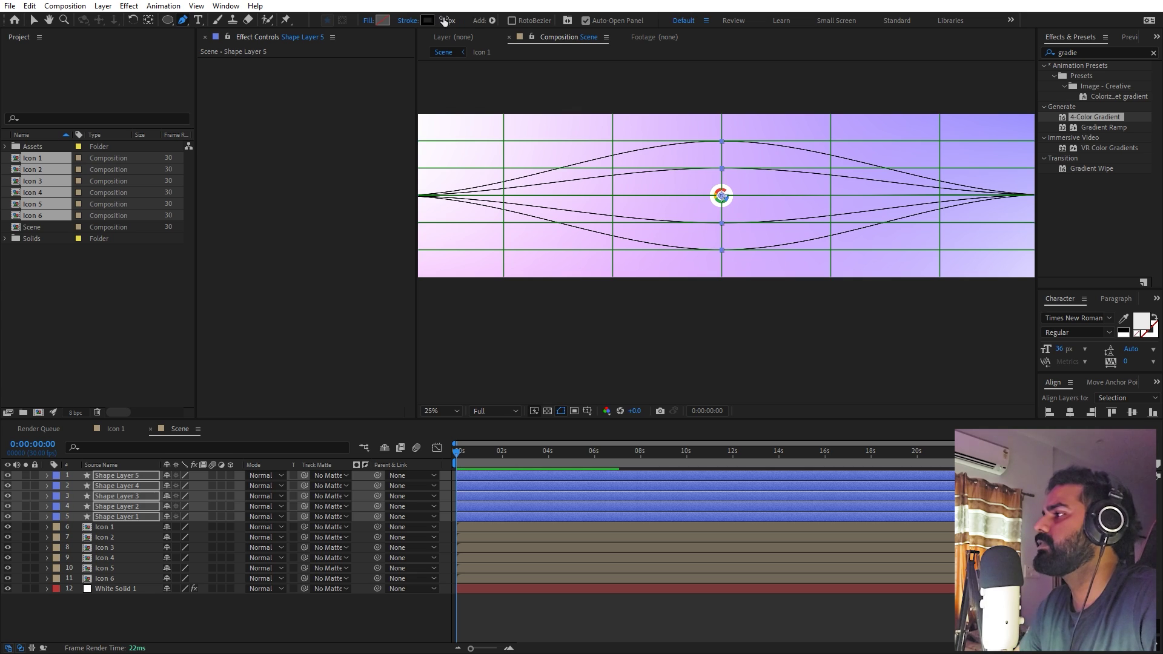
pyautogui.moveTo(447, 19)
pyautogui.mouseDown()
pyautogui.moveTo(470, 19)
pyautogui.moveTo(430, 21)
pyautogui.mouseUp()
pyautogui.click(181, 612)
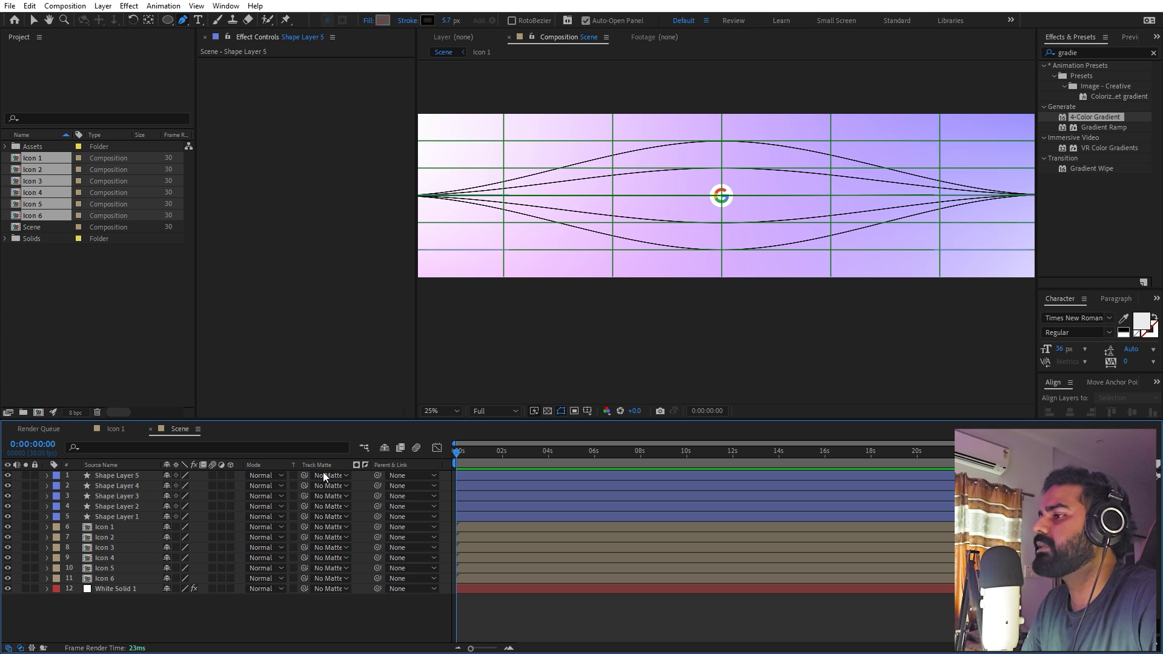
# Step: Add a Trim Paths operator to Shape Layer 1
pyautogui.click(48, 517)
pyautogui.click(237, 527)
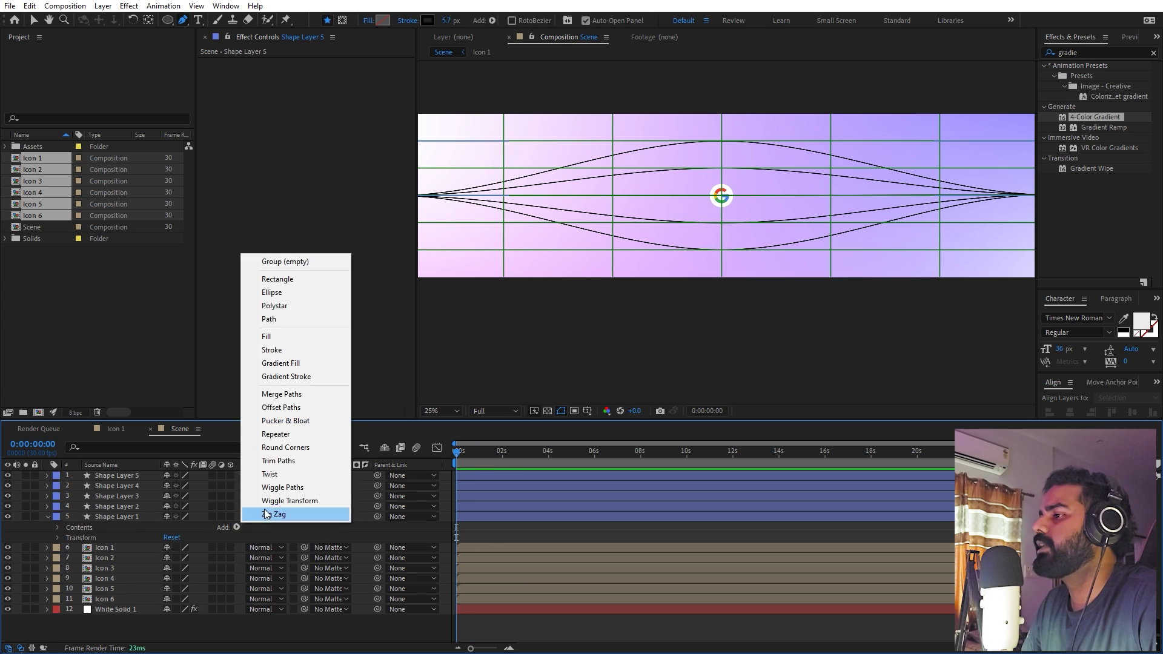
pyautogui.click(285, 459)
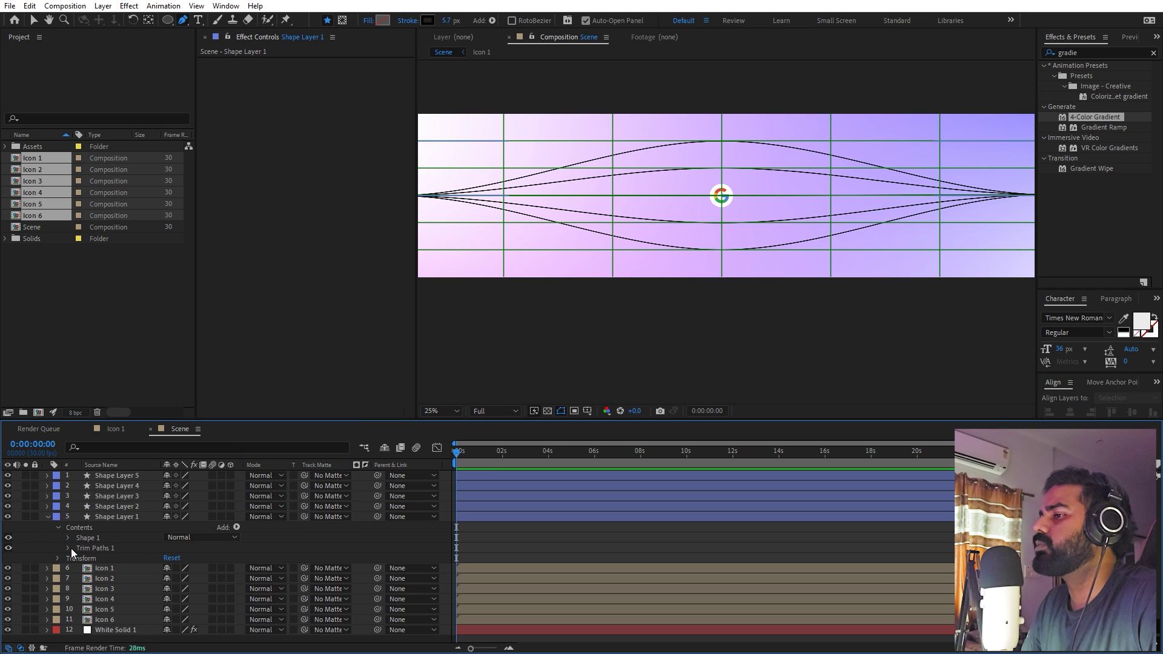
# Step: Keyframe the Trim Paths End of Shape Layer 1 from 0% at 0:00 to 100% at 2 seconds, and preview it
pyautogui.click(67, 548)
pyautogui.click(88, 569)
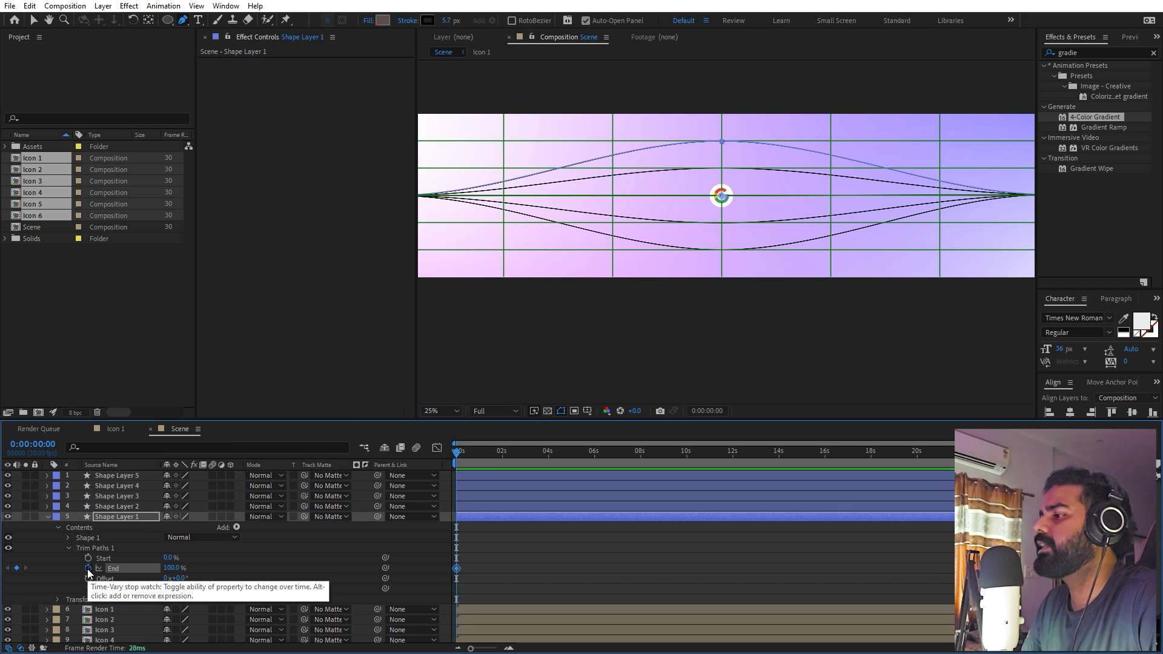
pyautogui.click(172, 569)
pyautogui.write('0')
pyautogui.press('Return')
pyautogui.moveTo(458, 459); pyautogui.dragTo(503, 459)
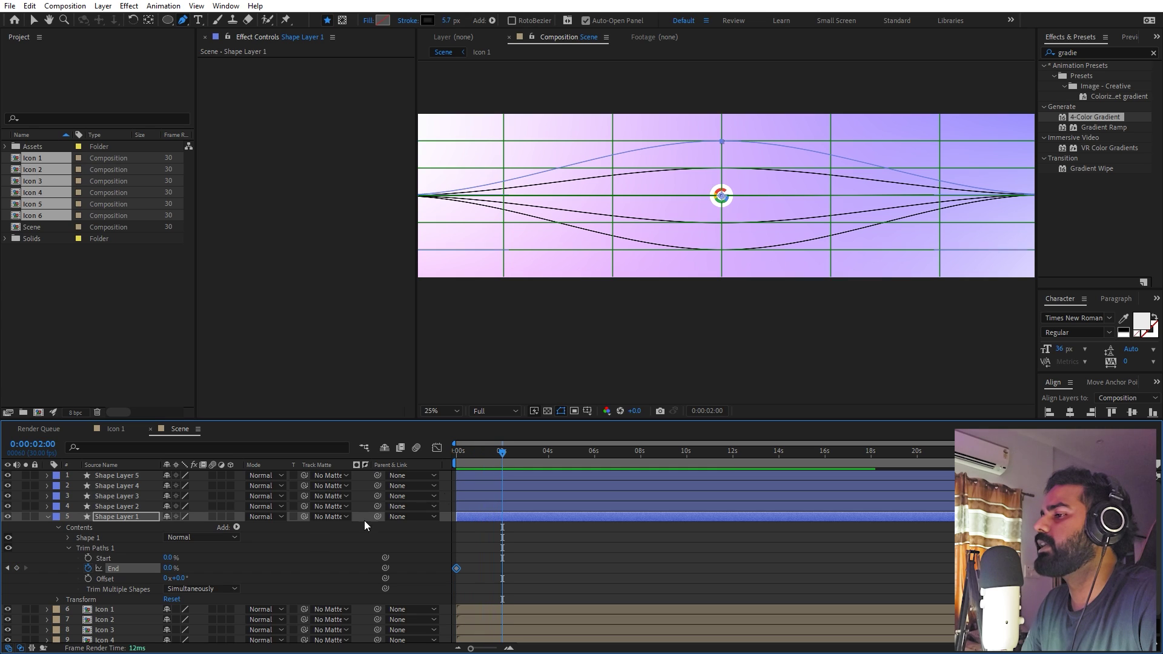
pyautogui.moveTo(171, 569); pyautogui.dragTo(696, 558)
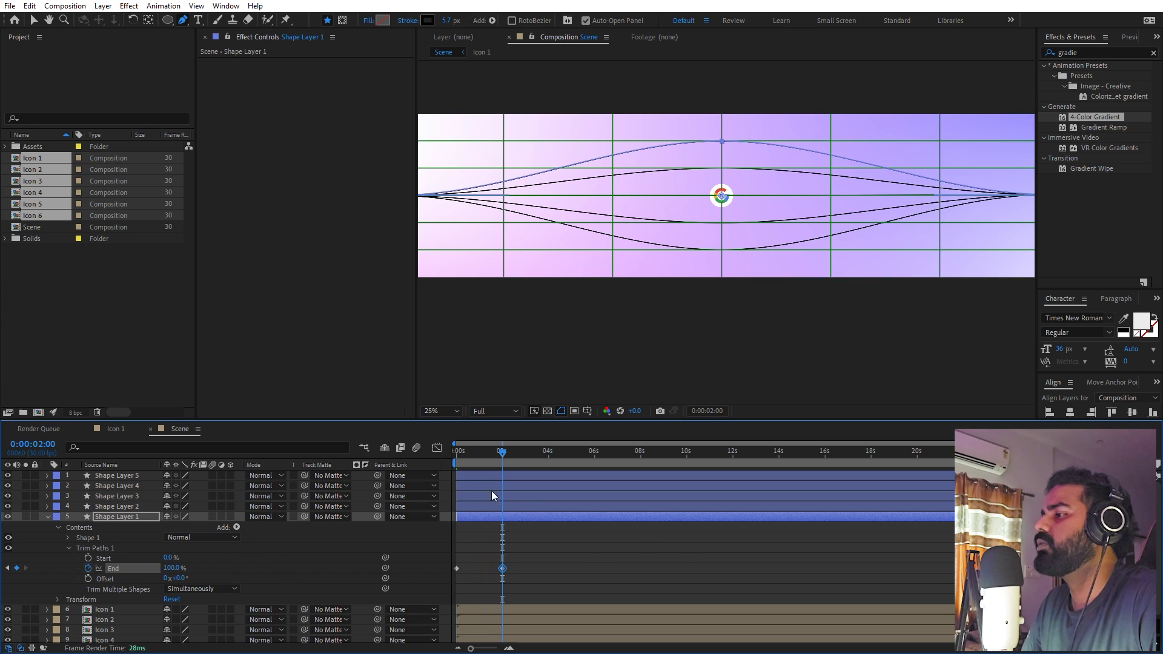
pyautogui.moveTo(501, 456); pyautogui.dragTo(455, 471)
pyautogui.press('space')
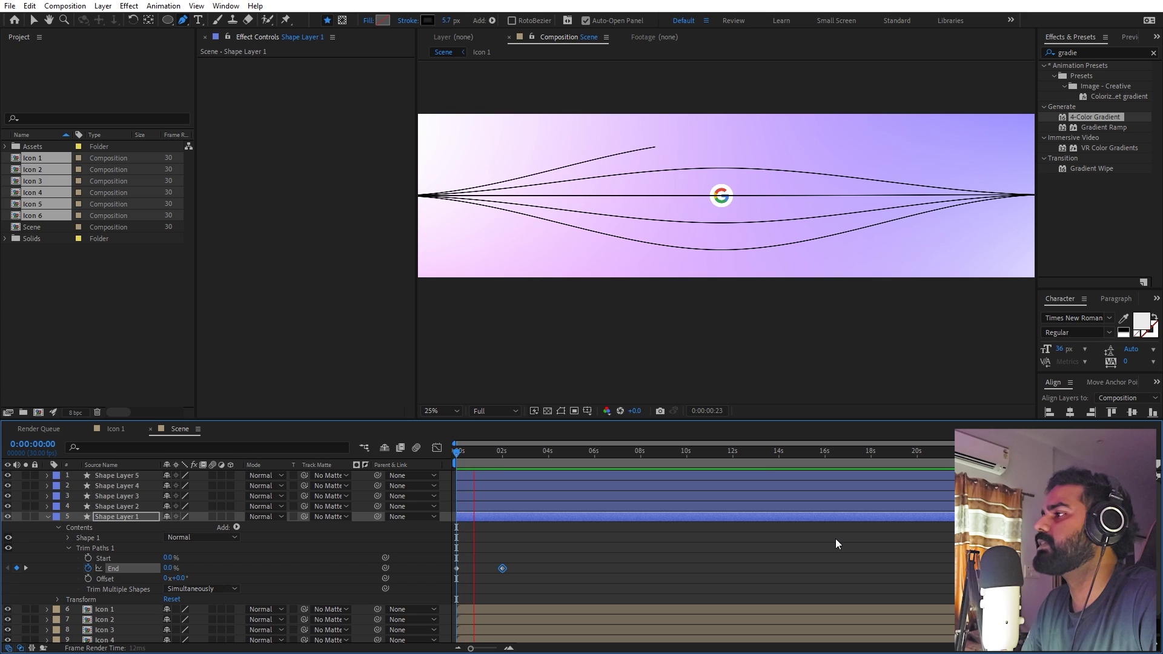
# Step: Apply Easy Ease to both End keyframes and lengthen their influence handles in the speed graph for a steeper early peak
pyautogui.moveTo(430, 567); pyautogui.dragTo(433, 585)
pyautogui.press('F9')
pyautogui.click(438, 448)
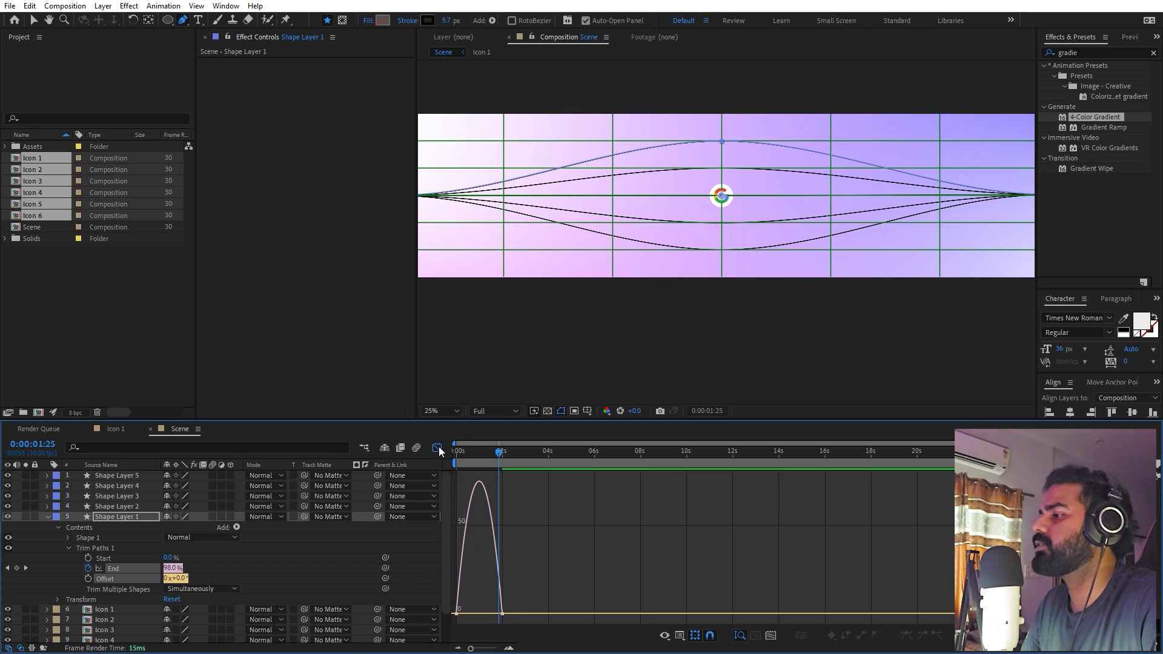
pyautogui.moveTo(533, 568); pyautogui.dragTo(492, 649)
pyautogui.press('v')
pyautogui.click(536, 613)
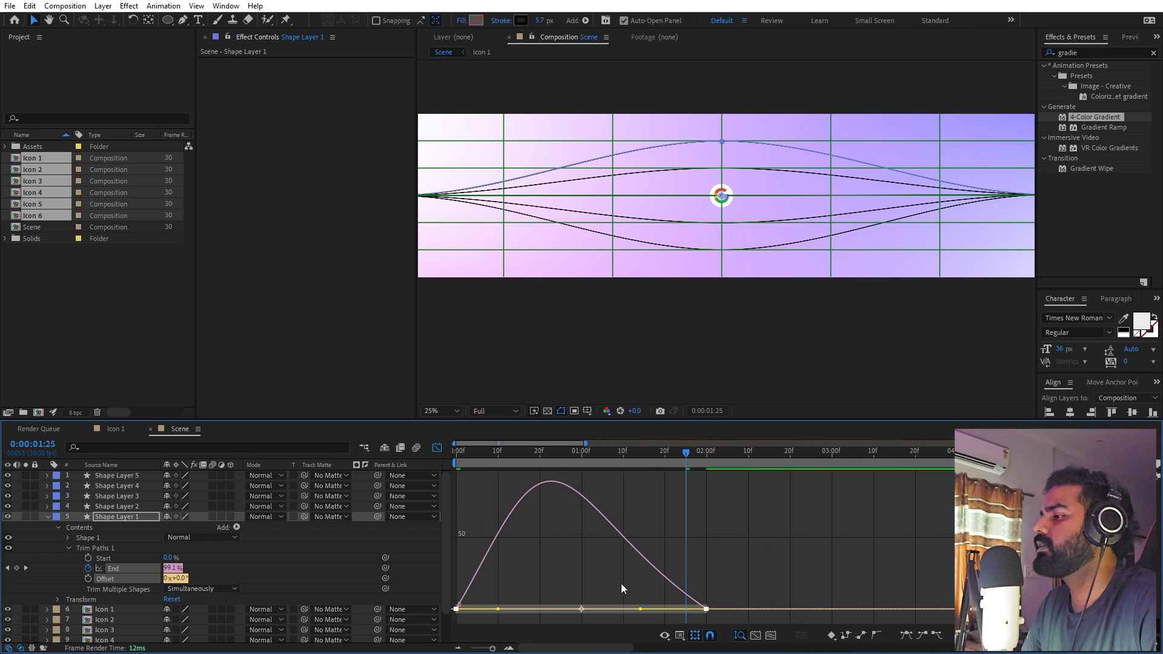
pyautogui.moveTo(641, 609); pyautogui.dragTo(628, 609)
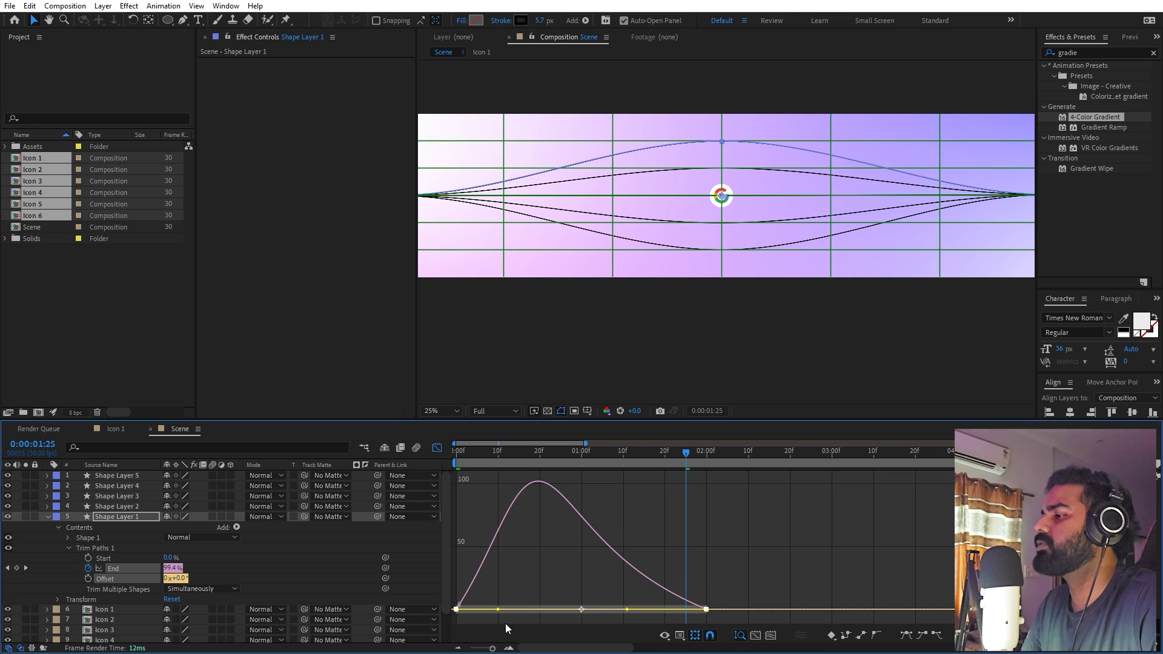
pyautogui.moveTo(499, 609); pyautogui.dragTo(514, 610)
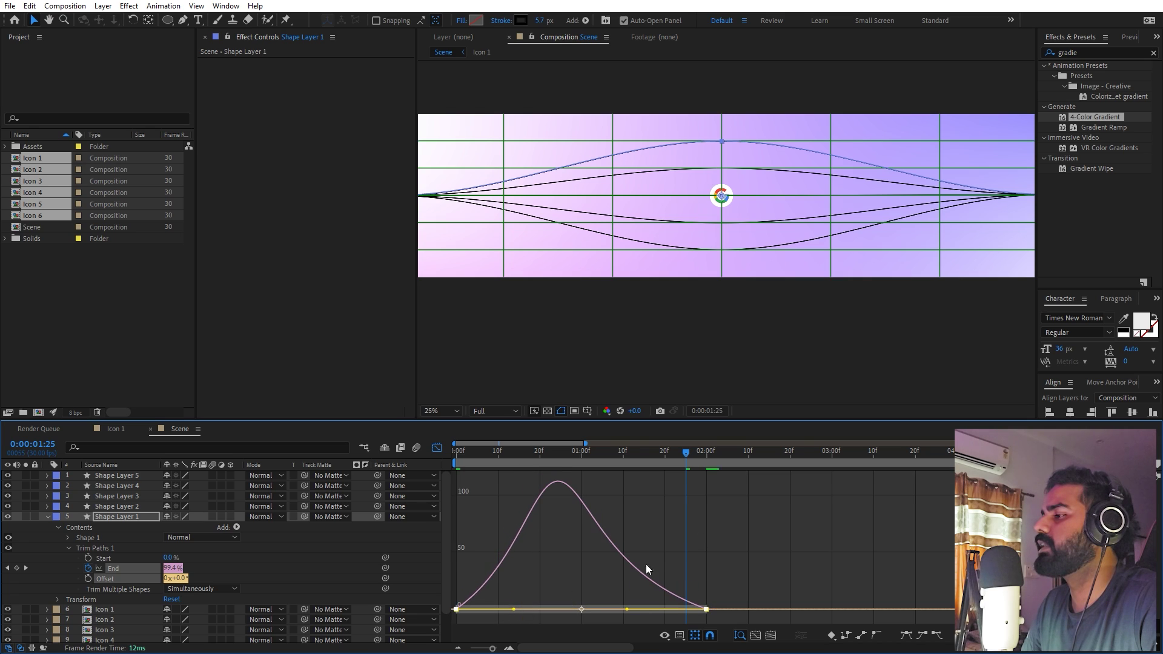
pyautogui.press('space')
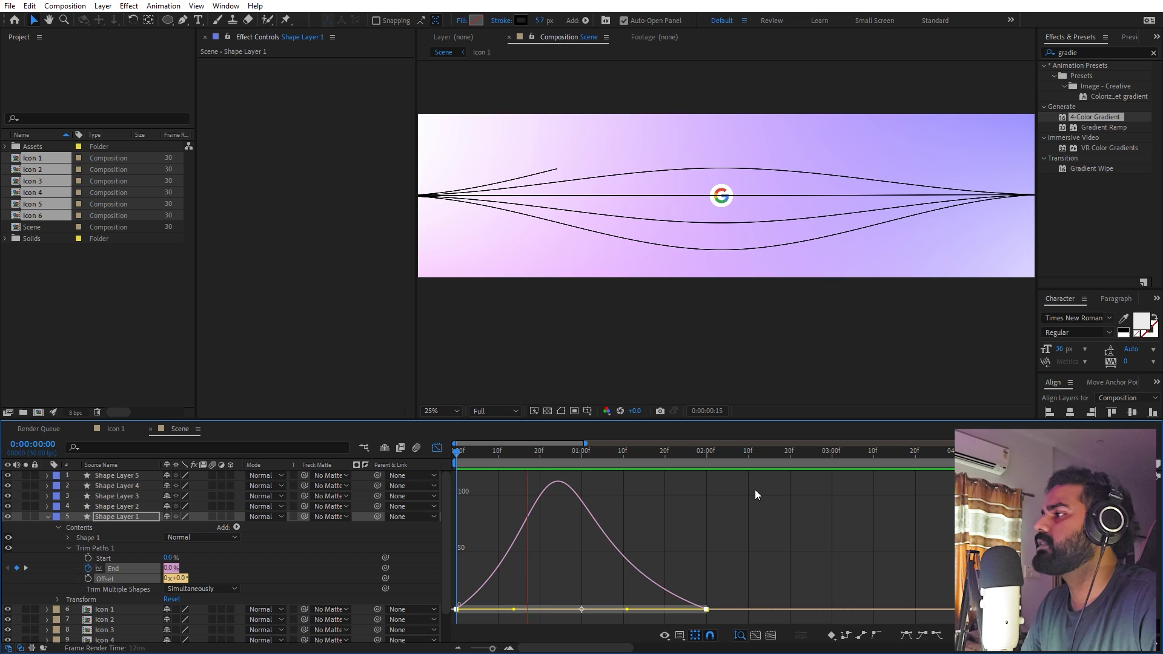
pyautogui.click(705, 463)
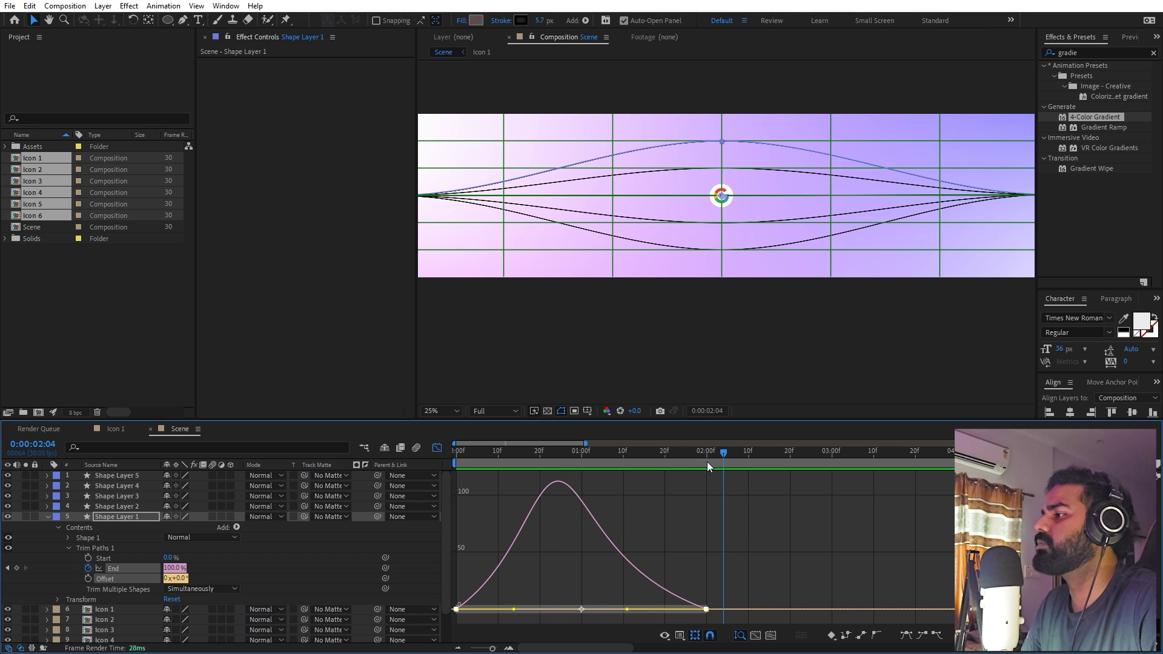
# Step: Copy the animated Trim Paths from Shape Layer 1 to Shape Layers 2 through 5 at 0:00 and preview the lines
pyautogui.hotkey('shift', 'F3')
pyautogui.click(96, 547)
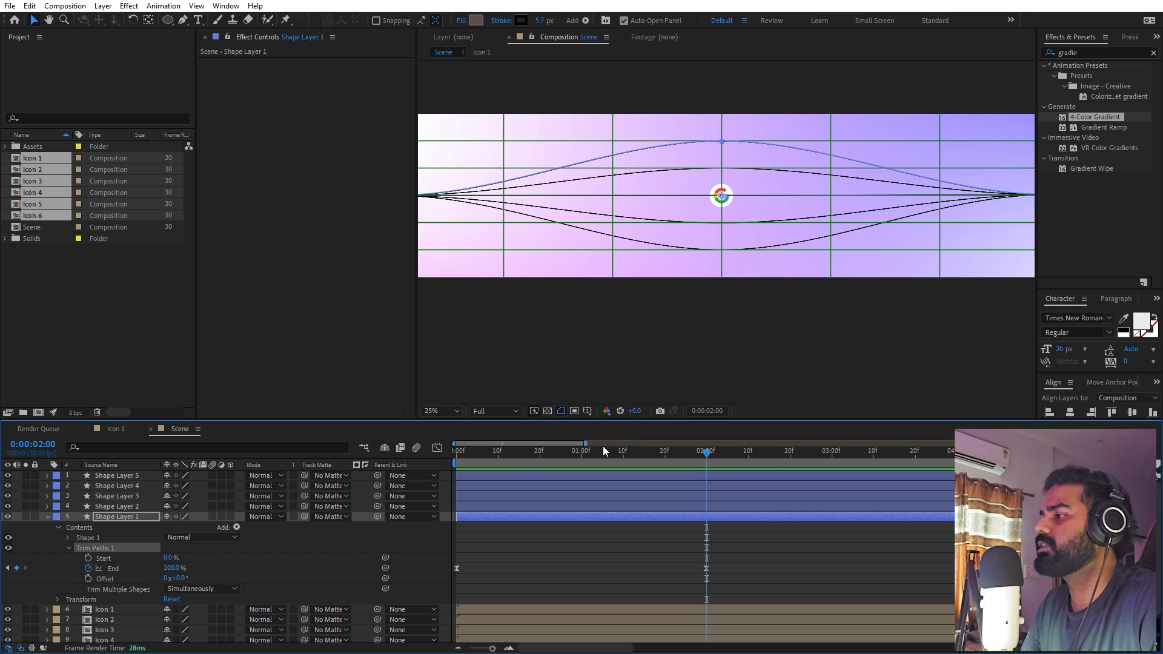
pyautogui.moveTo(517, 454); pyautogui.dragTo(387, 469)
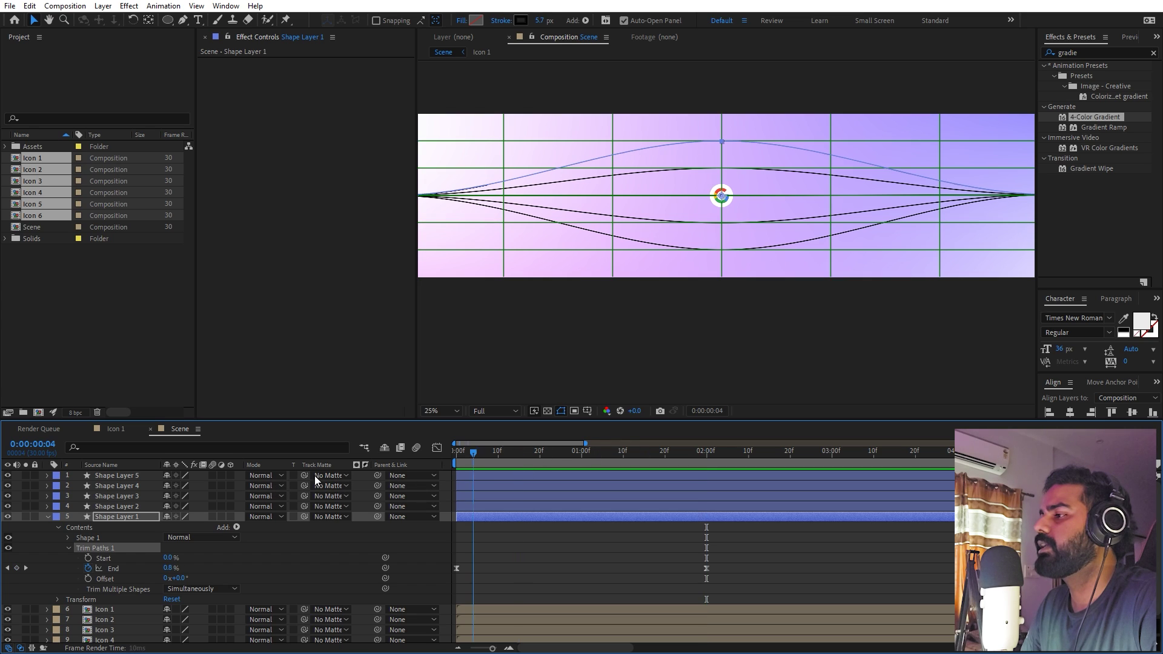
pyautogui.click(119, 506)
pyautogui.click(121, 467)
pyautogui.keyDown('shift'); pyautogui.click(122, 475); pyautogui.keyUp('shift')
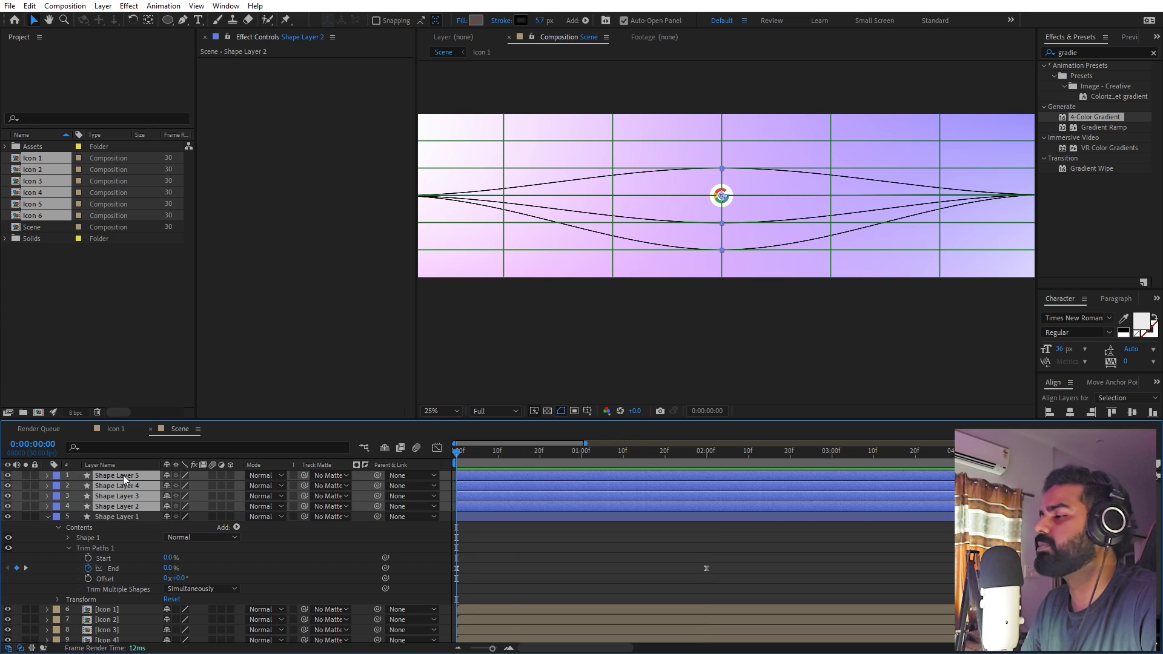
pyautogui.click(636, 540)
pyautogui.press('space')
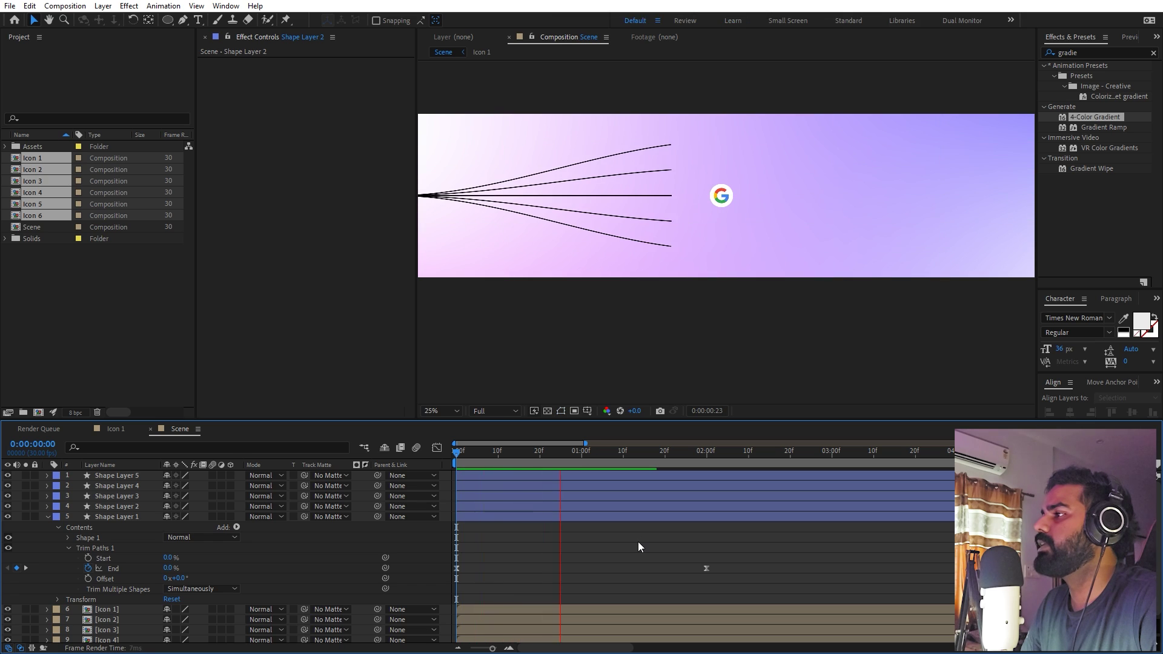
pyautogui.press('space')
# Step: Collapse Shape Layer 1 and move the layers Icon 1 through Icon 6 above all the shape layers
pyautogui.press("ctrl+'")
pyautogui.click(47, 516)
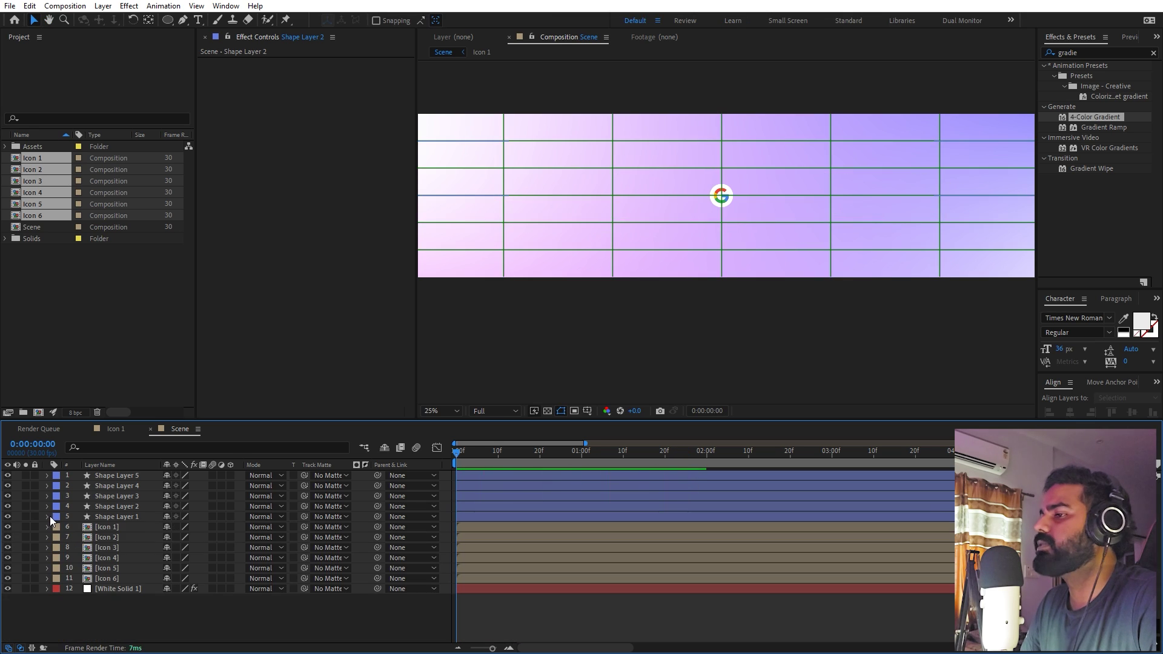
pyautogui.click(107, 529)
pyautogui.keyDown('shift'); pyautogui.click(110, 579); pyautogui.keyUp('shift')
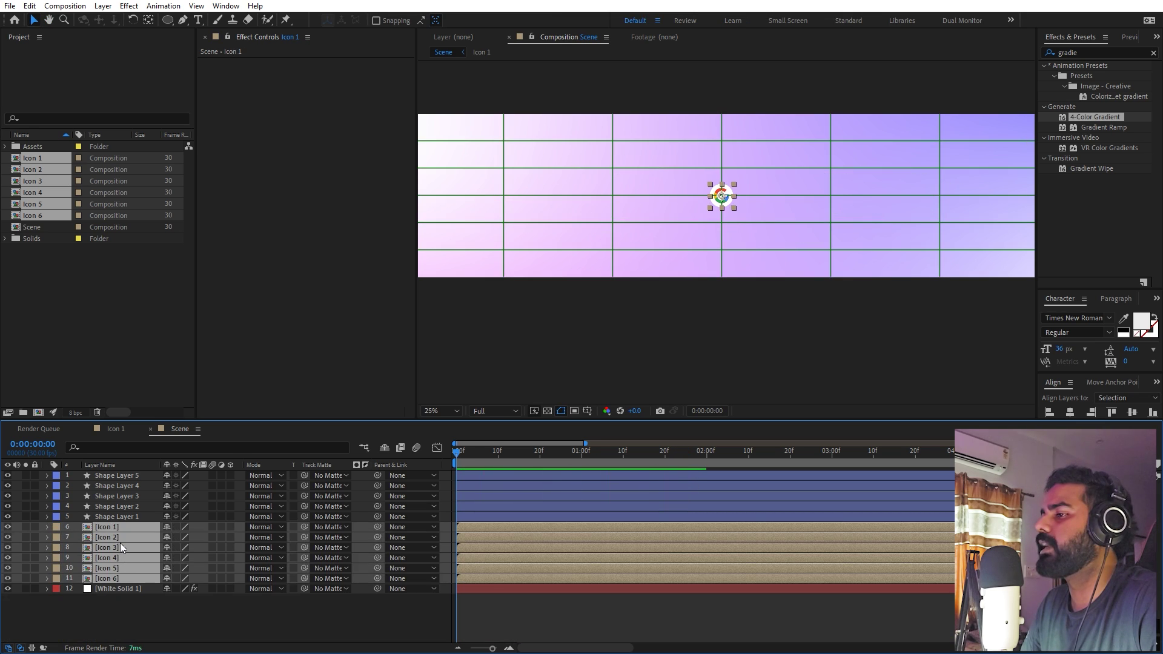
pyautogui.moveTo(120, 543); pyautogui.dragTo(133, 474)
pyautogui.click(604, 602)
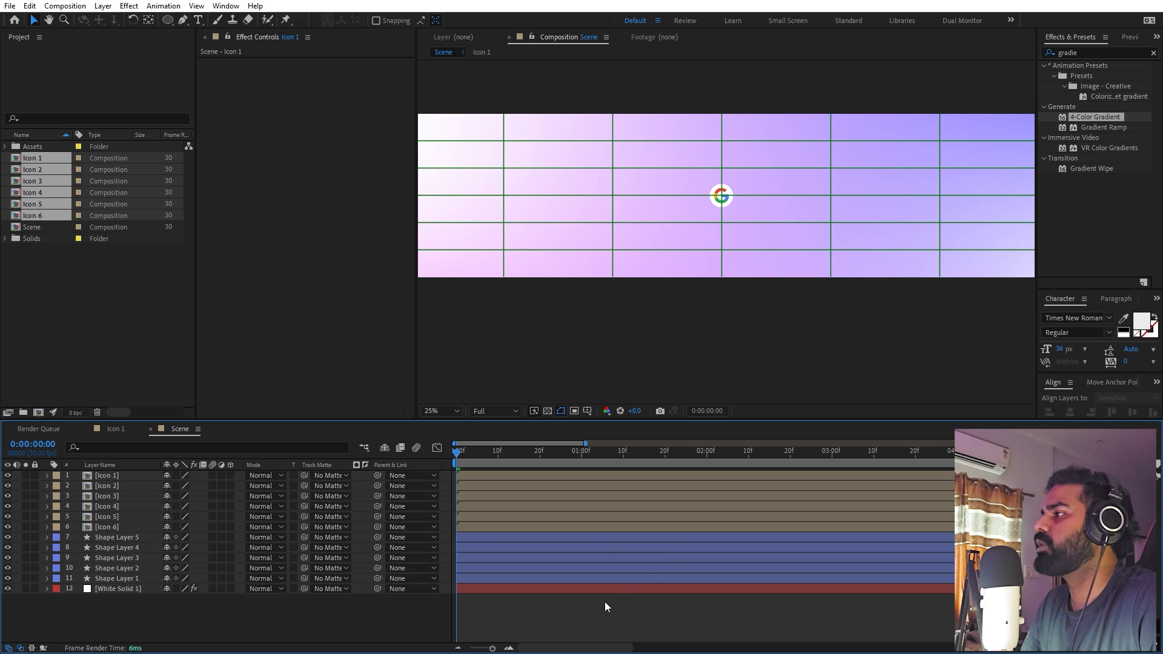
# Step: Move Icon 1 along the middle gridline to the first vertical gridline, where the curved lines begin
pyautogui.click(104, 477)
pyautogui.click(608, 456)
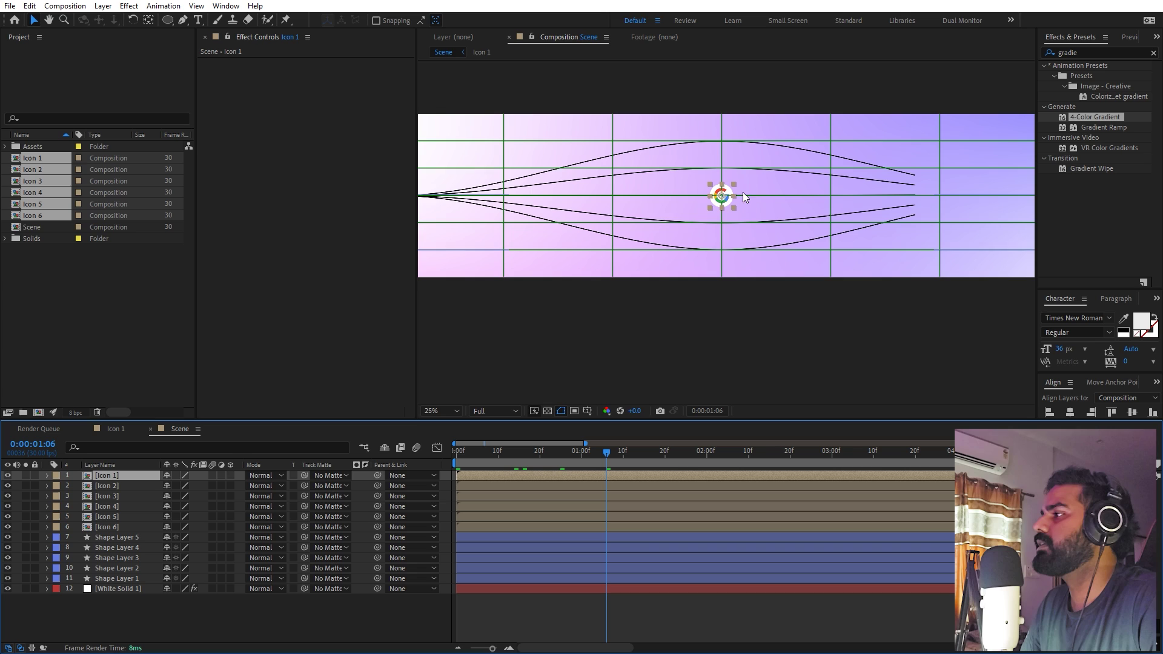
pyautogui.moveTo(727, 240); pyautogui.dragTo(845, 266)
pyautogui.moveTo(844, 222); pyautogui.dragTo(518, 240)
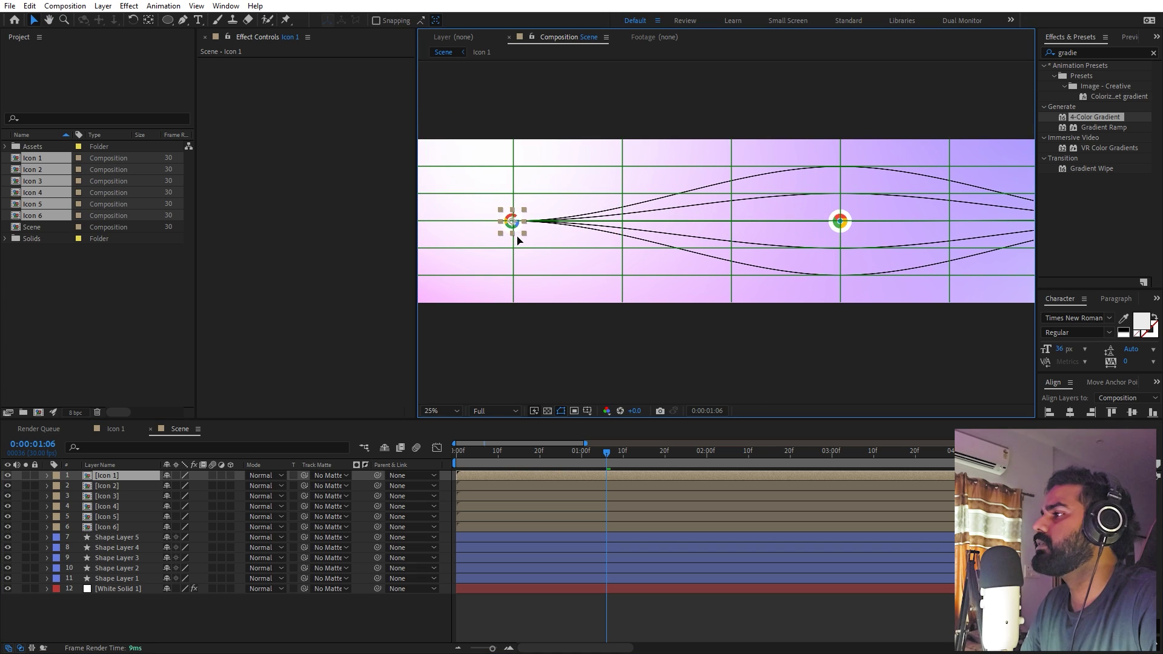
# Step: Distribute Icons 2 through 6 along the central vertical gridline, centring one icon on each of the five lines
pyautogui.click(661, 485)
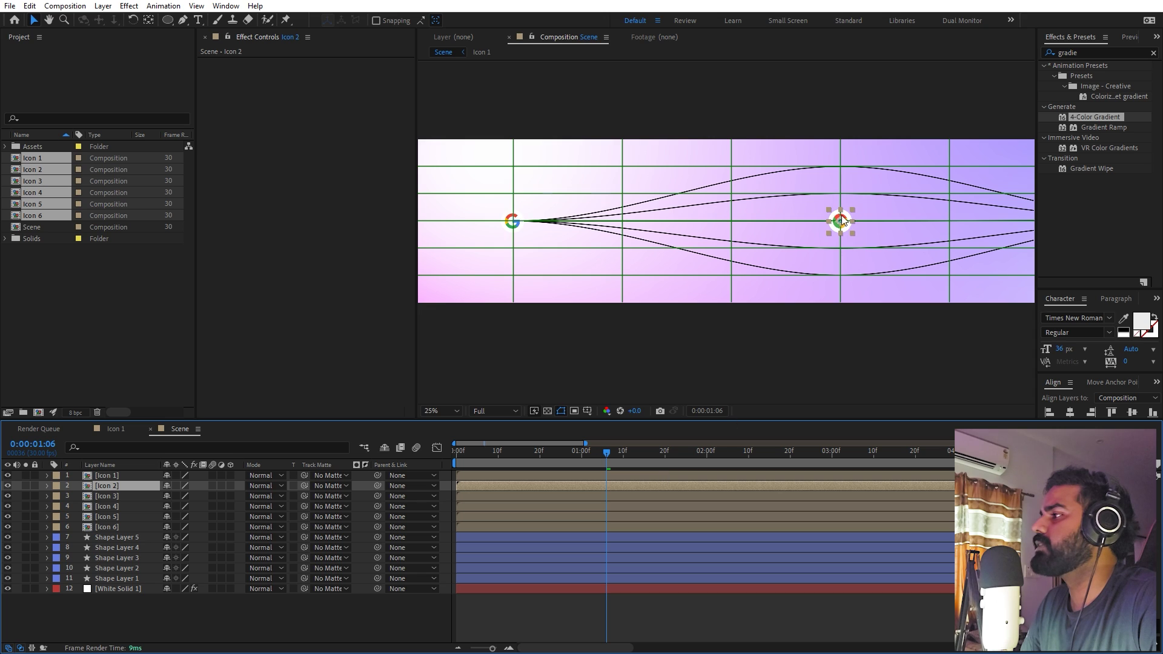
pyautogui.moveTo(842, 217); pyautogui.dragTo(843, 160)
pyautogui.scroll(3, 844, 175)
pyautogui.moveTo(812, 202); pyautogui.dragTo(481, 377)
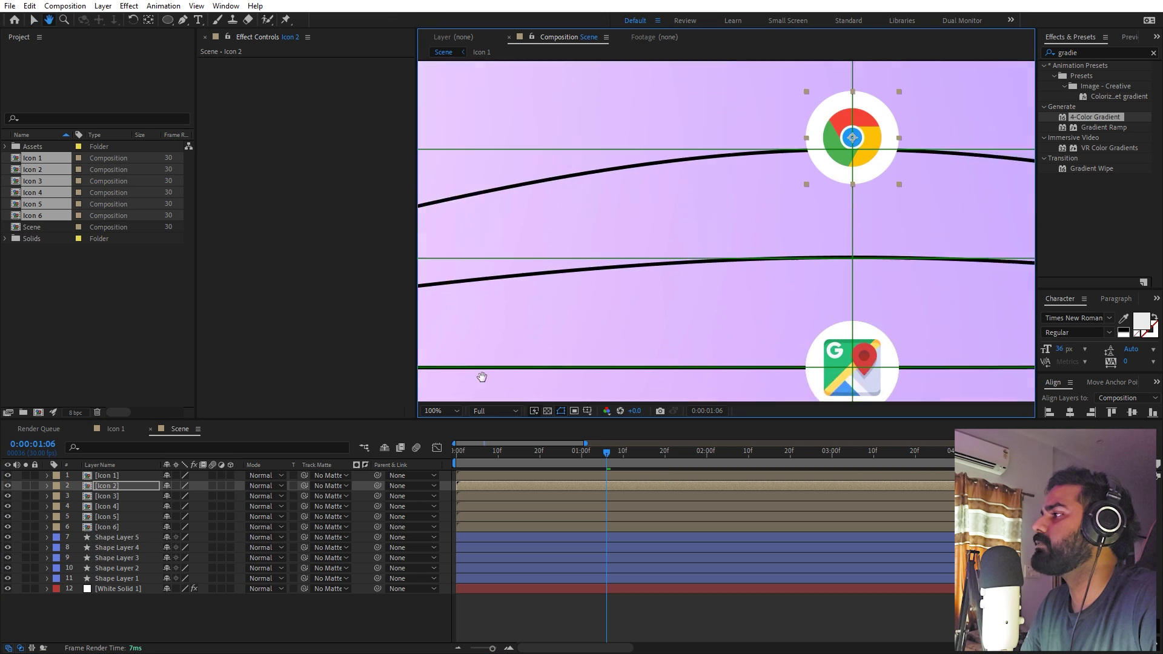
pyautogui.moveTo(867, 197); pyautogui.dragTo(768, 259)
pyautogui.moveTo(758, 339); pyautogui.dragTo(712, 175)
pyautogui.moveTo(715, 290); pyautogui.dragTo(715, 181)
pyautogui.moveTo(721, 291); pyautogui.dragTo(674, 126)
pyautogui.moveTo(672, 126); pyautogui.dragTo(672, 339)
pyautogui.scroll(-3, 726, 225)
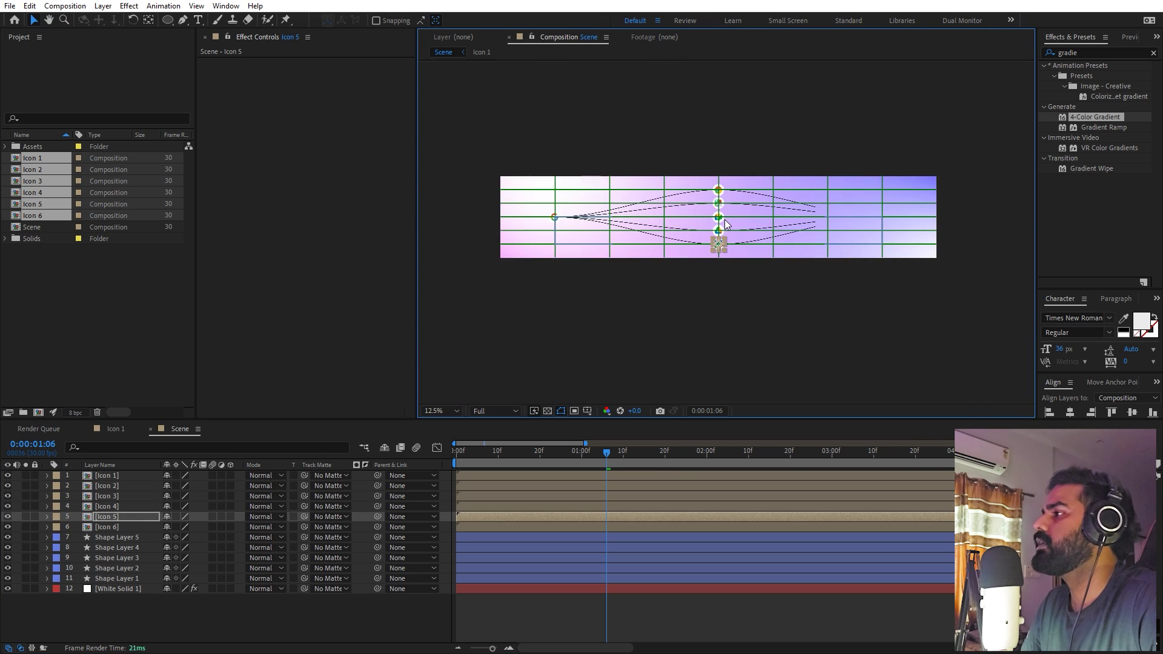
pyautogui.scroll(2, 725, 219)
# Step: Duplicate Icon 1 at 2 seconds and place the copy on the last vertical gridline, where the curved lines converge again
pyautogui.moveTo(589, 454); pyautogui.dragTo(645, 480)
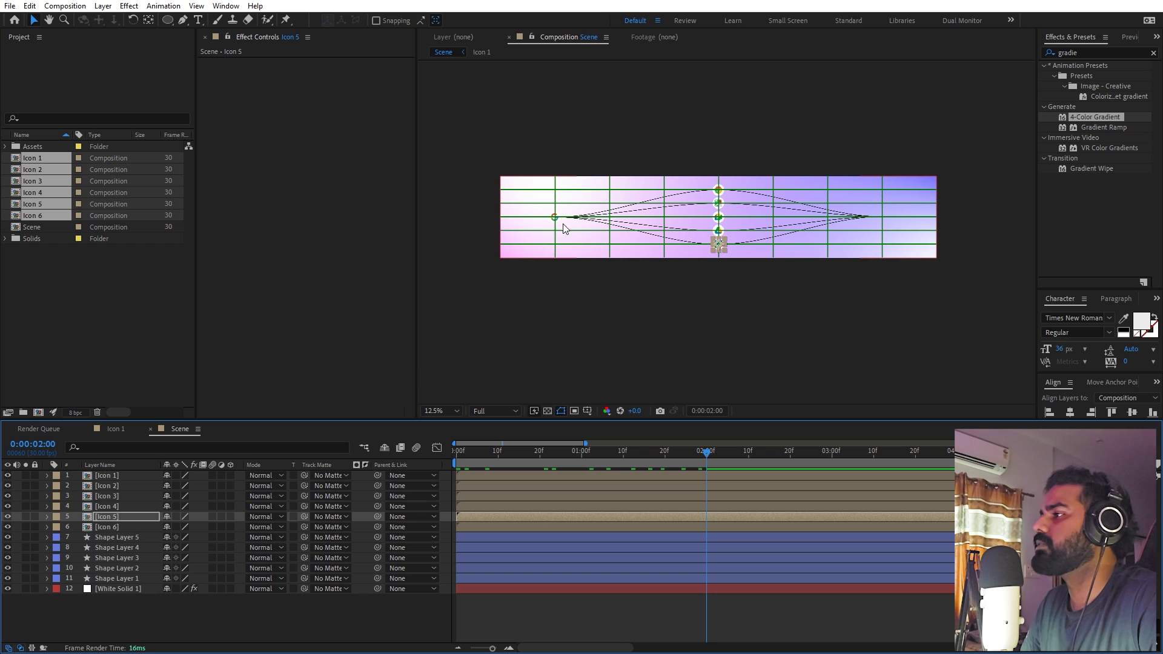
pyautogui.click(558, 217)
pyautogui.hotkey('ctrl', 'd')
pyautogui.moveTo(557, 217); pyautogui.dragTo(874, 220)
pyautogui.scroll(5, 874, 220)
pyautogui.moveTo(930, 252); pyautogui.dragTo(345, 265)
pyautogui.moveTo(1006, 236); pyautogui.dragTo(345, 319)
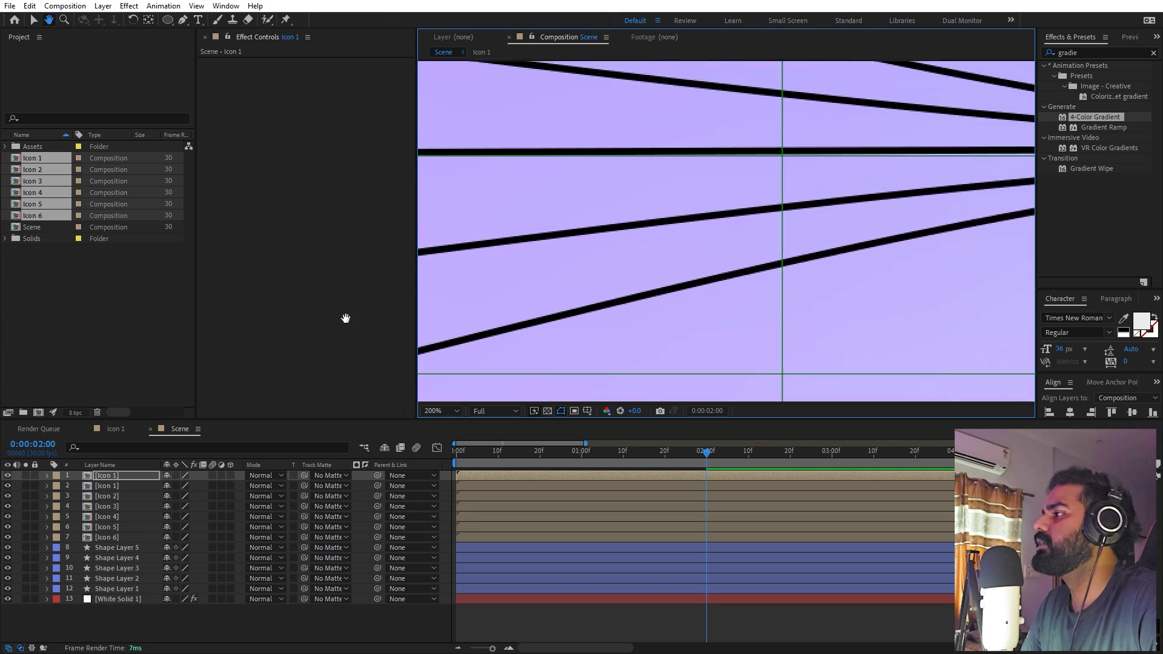
pyautogui.moveTo(970, 236); pyautogui.dragTo(400, 314)
pyautogui.moveTo(840, 254); pyautogui.dragTo(947, 244)
pyautogui.moveTo(800, 274); pyautogui.dragTo(935, 260)
pyautogui.scroll(-5, 859, 179)
pyautogui.moveTo(572, 261); pyautogui.dragTo(688, 279)
pyautogui.scroll(2, 708, 280)
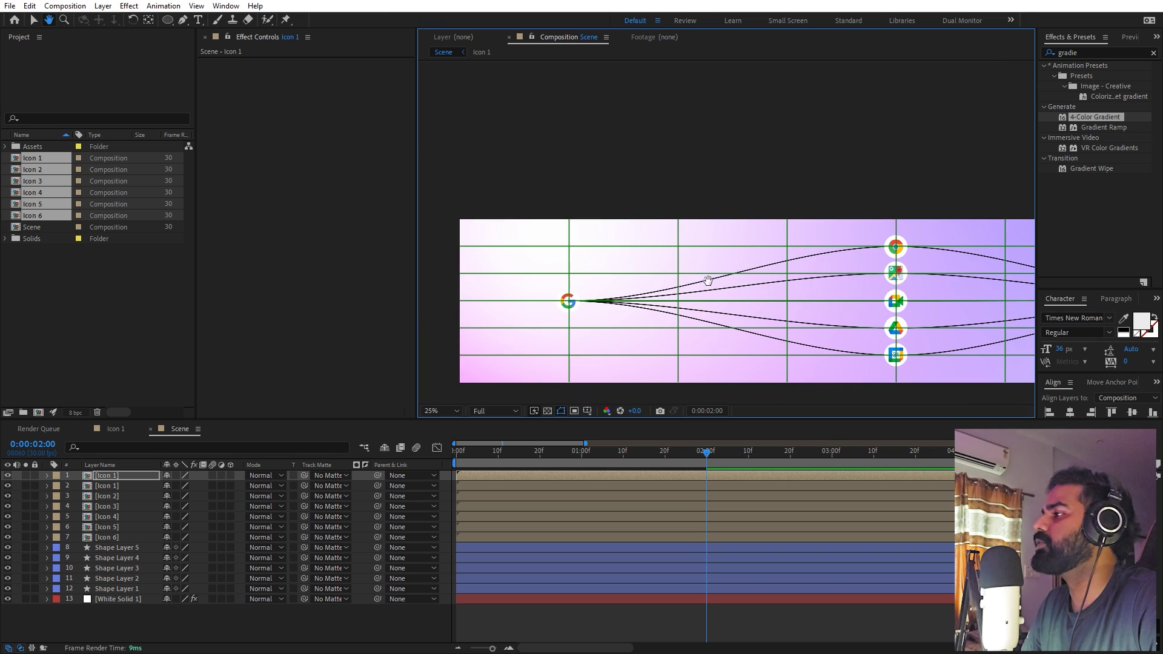
# Step: Fit the composition in the viewer, hide the Proportional Grid, and deselect all layers
pyautogui.click(445, 415)
pyautogui.click(452, 424)
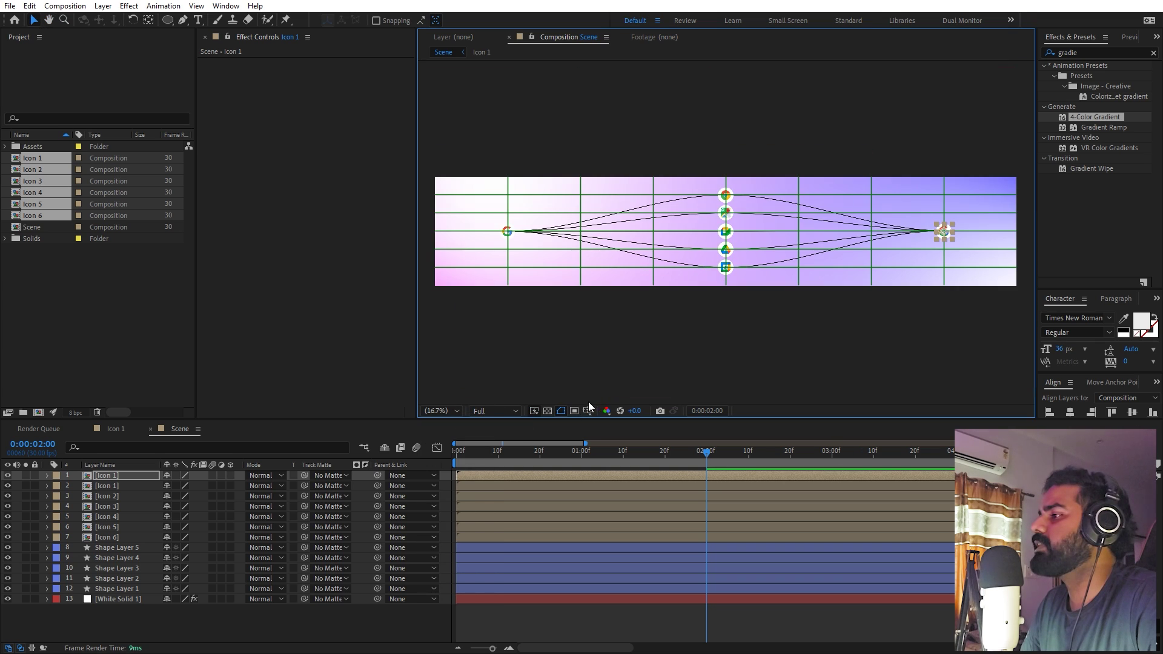
pyautogui.click(588, 411)
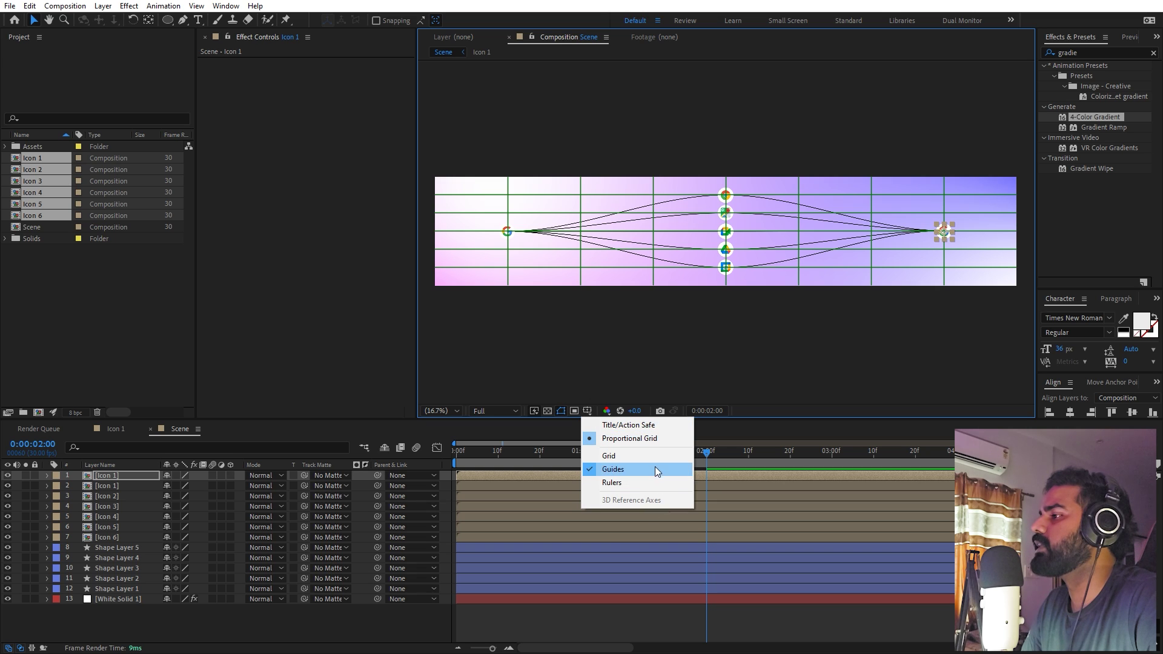
pyautogui.click(606, 438)
pyautogui.click(508, 234)
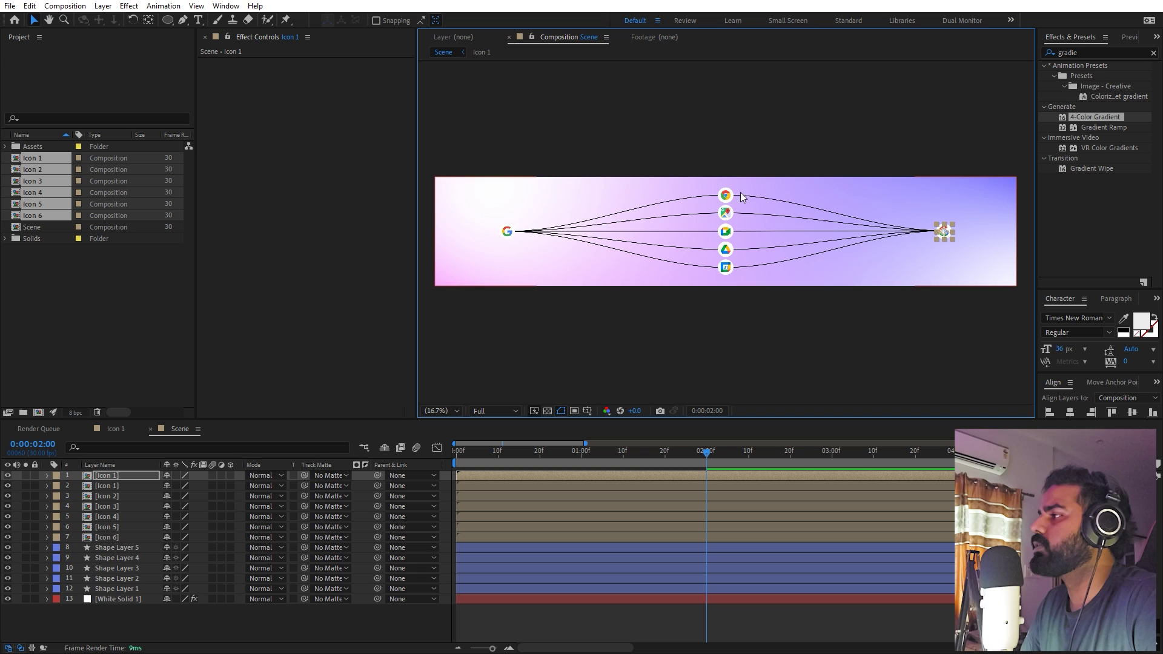
pyautogui.press('F2')
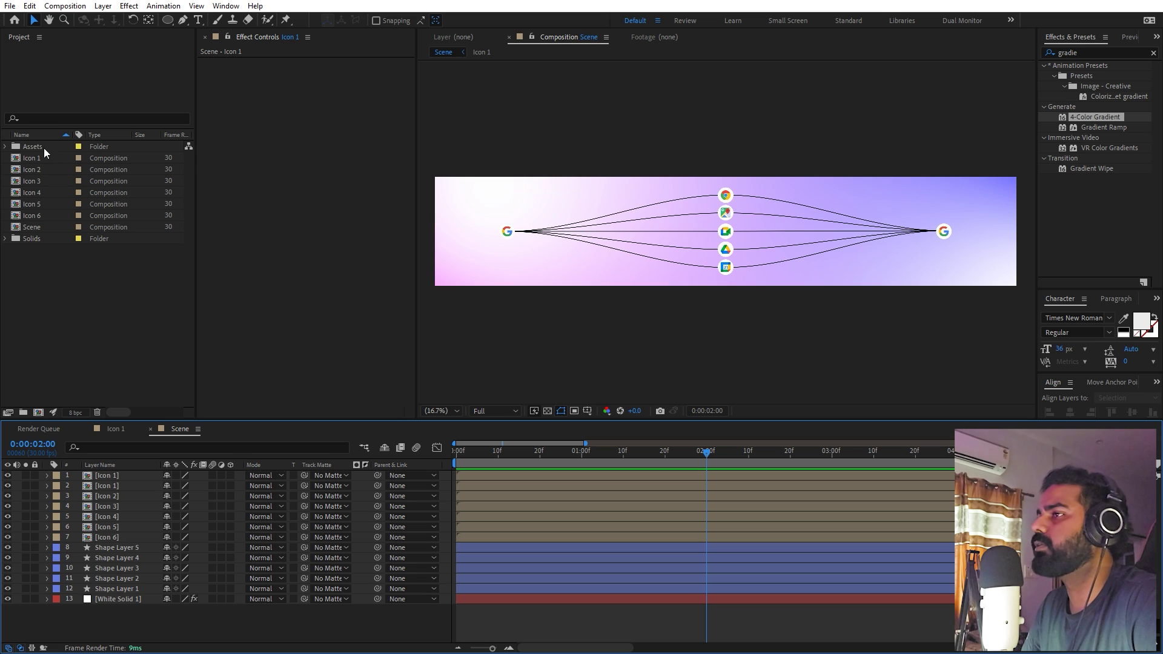
# Step: Add file.png from the Assets folder as the top layer of Scene and scale it down to 6.2%
pyautogui.click(5, 147)
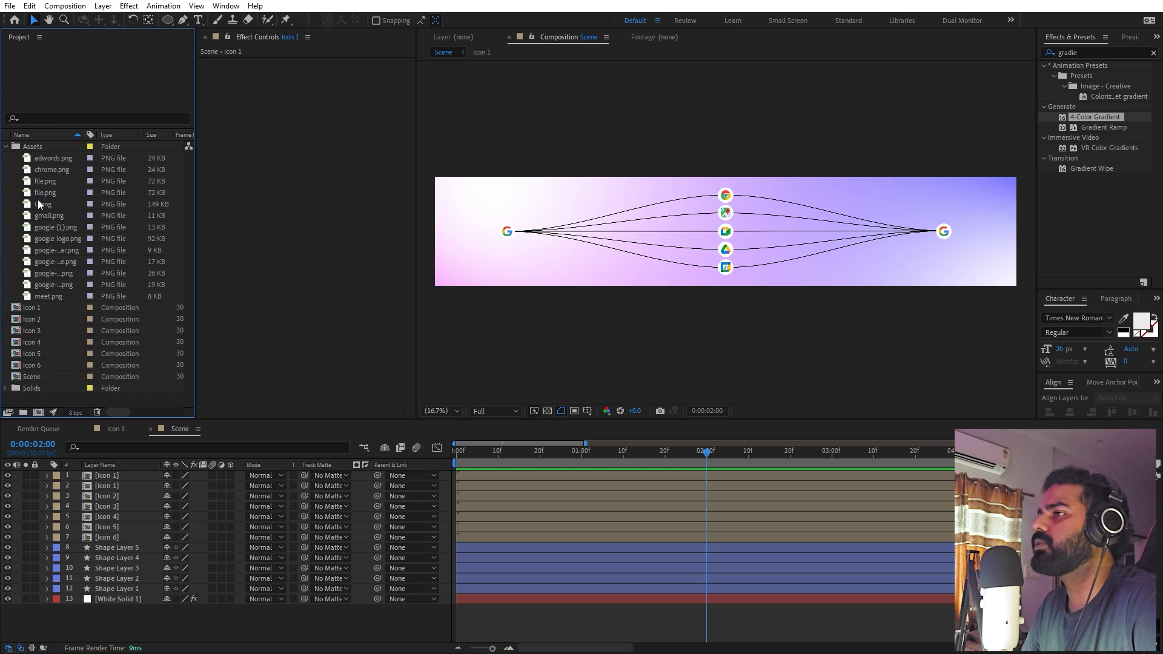
pyautogui.click(38, 201)
pyautogui.click(41, 195)
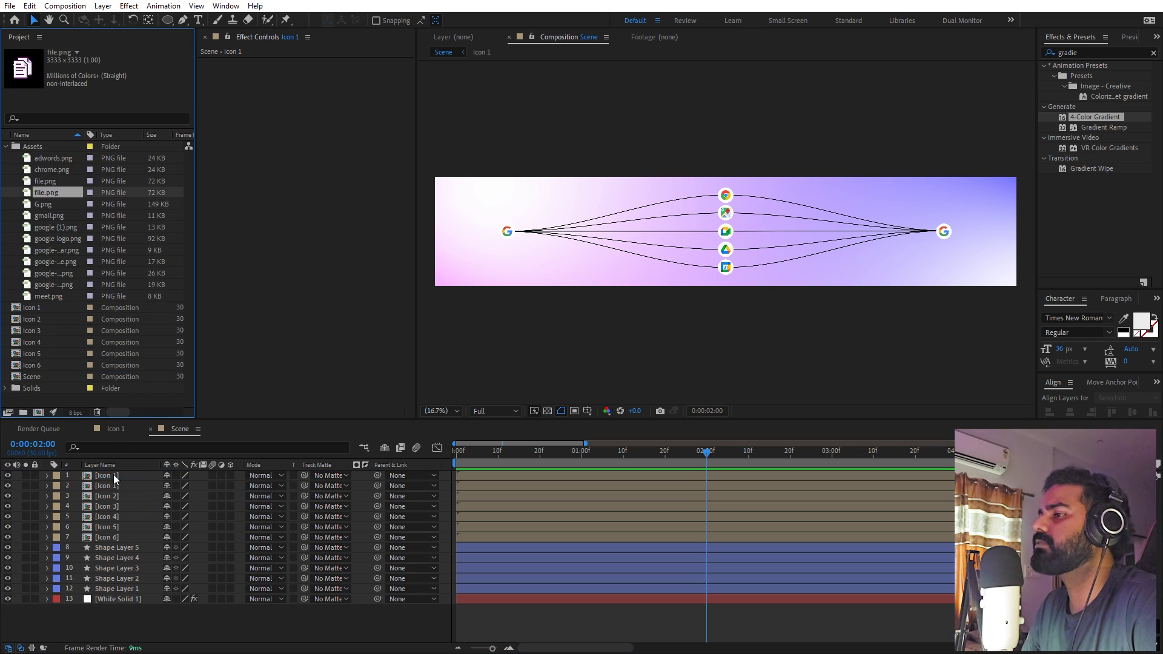
pyautogui.moveTo(114, 474); pyautogui.dragTo(114, 476)
pyautogui.click(5, 148)
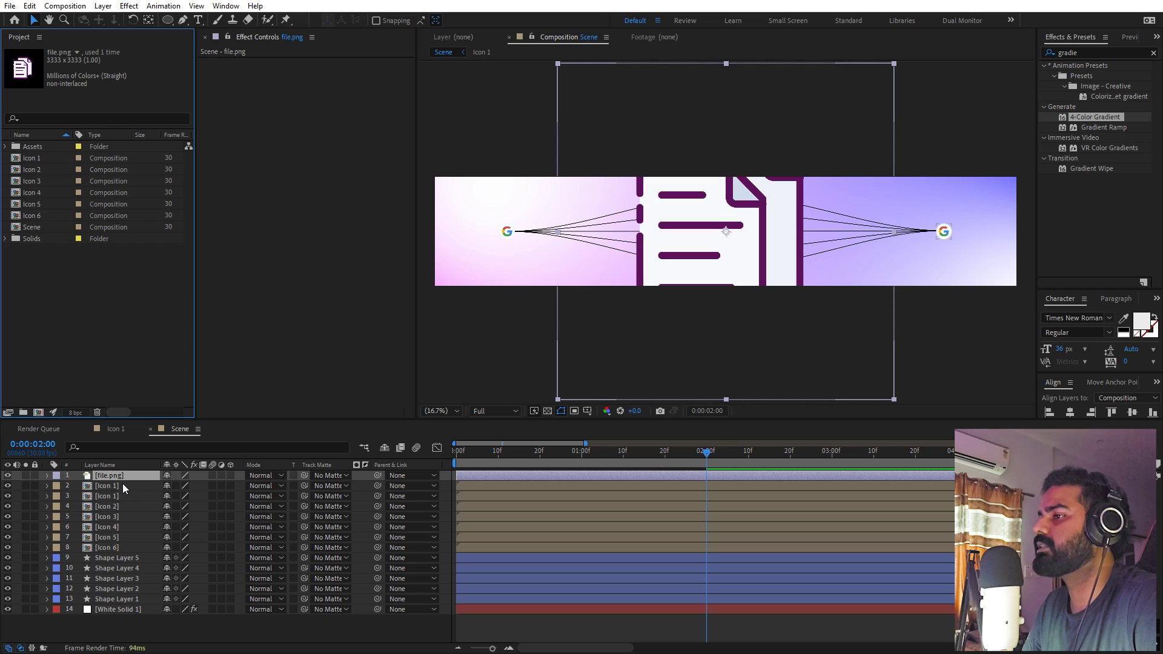
pyautogui.press('s')
pyautogui.moveTo(194, 491); pyautogui.dragTo(137, 491)
pyautogui.scroll(3, 767, 249)
pyautogui.scroll(-3, 770, 248)
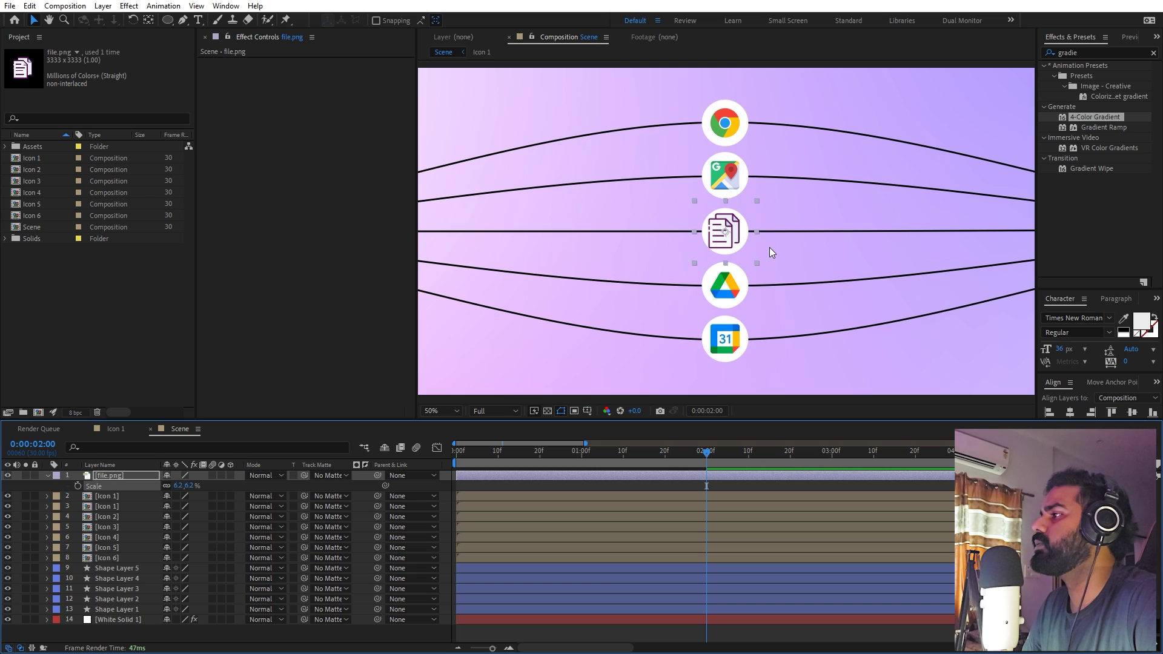
# Step: Move the file image along the middle line to between the starting G icon and the central icons, and return to 0:00
pyautogui.moveTo(663, 253); pyautogui.dragTo(710, 253)
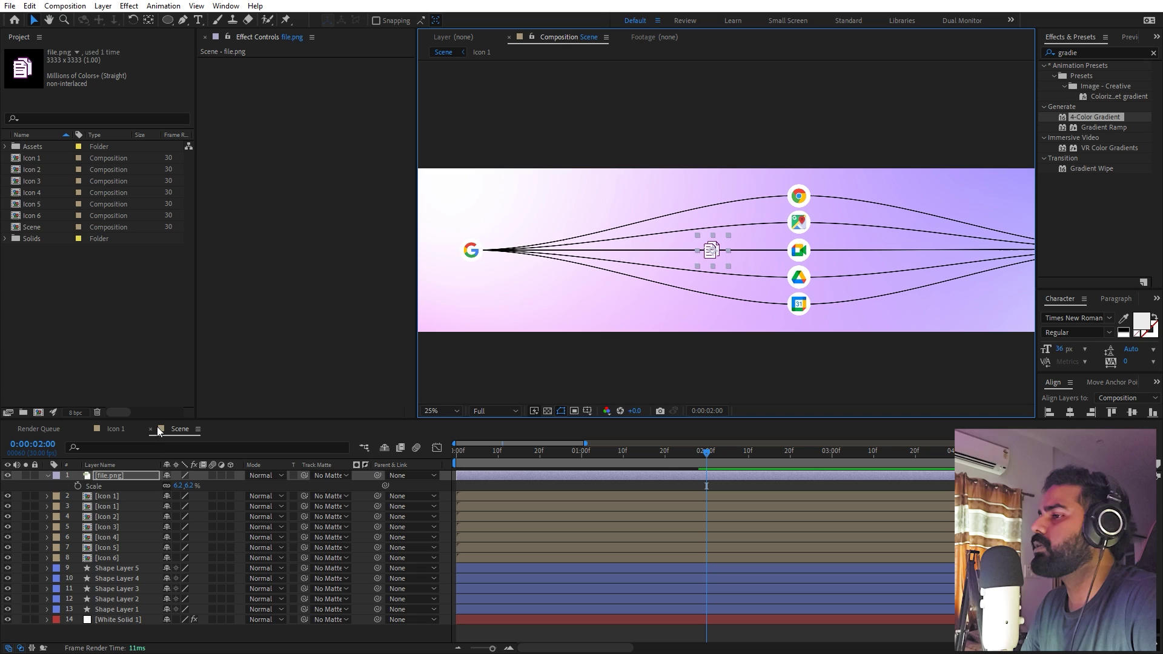
pyautogui.click(457, 454)
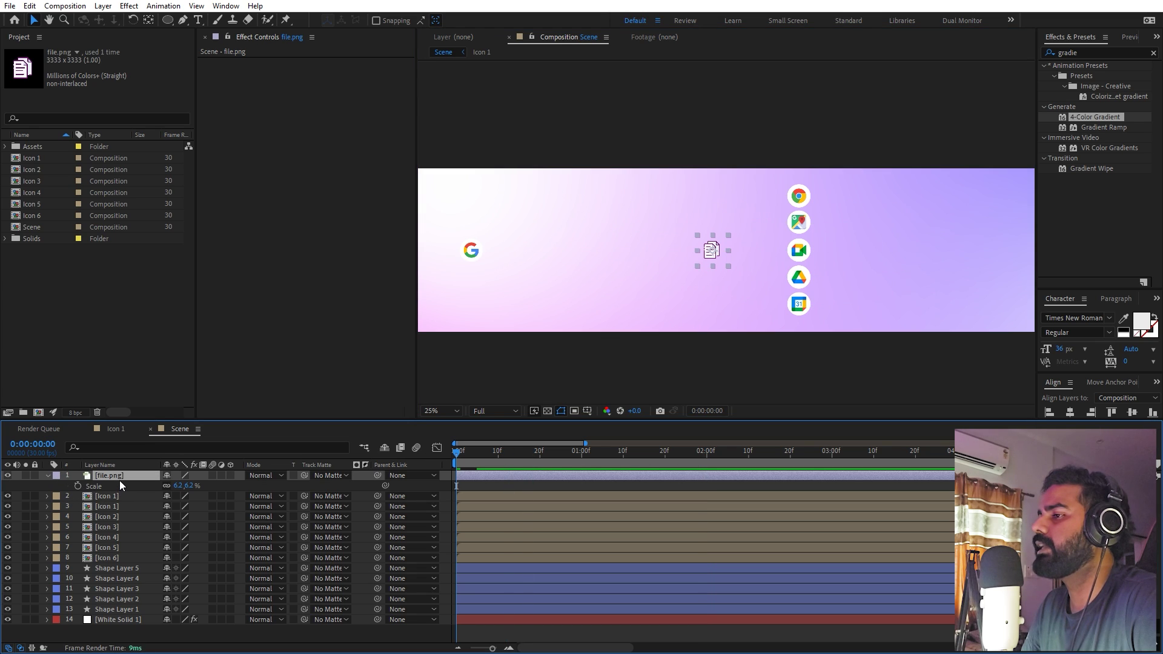
# Step: Duplicate the file.png layer four times and add a Position keyframe at 0:00 on all five copies
pyautogui.hotkey('ctrl', 'd')
pyautogui.hotkey('ctrl', 'd')
pyautogui.hotkey('ctrl', 'd')
pyautogui.hotkey('ctrl', 'd')
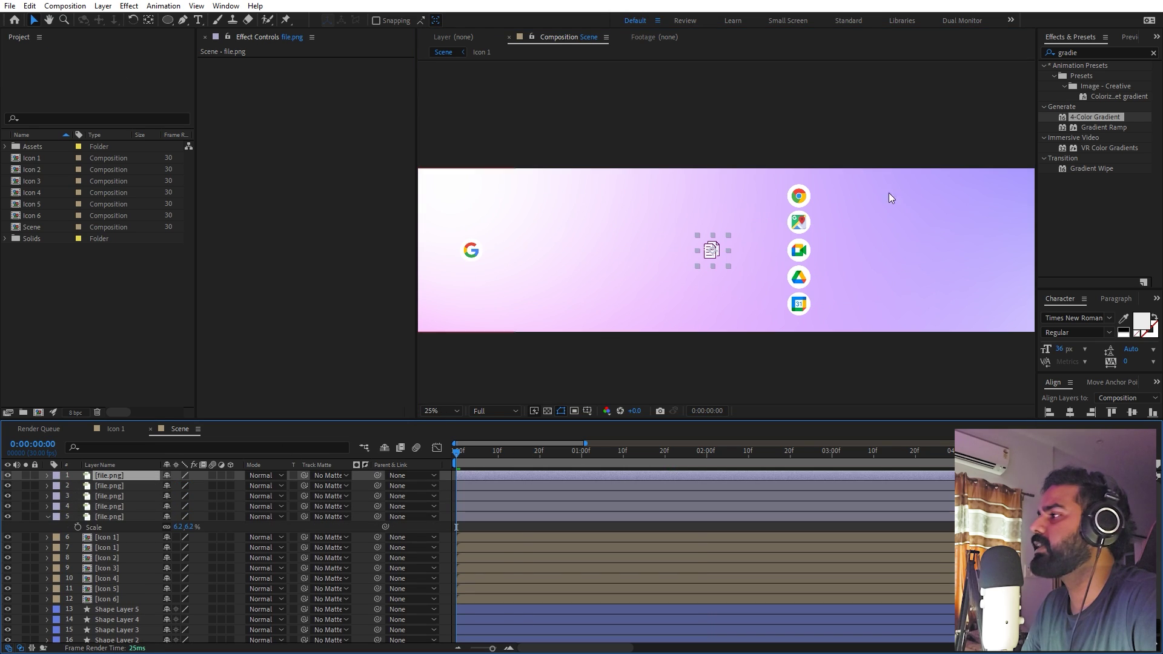
pyautogui.keyDown('shift'); pyautogui.click(114, 476); pyautogui.keyUp('shift')
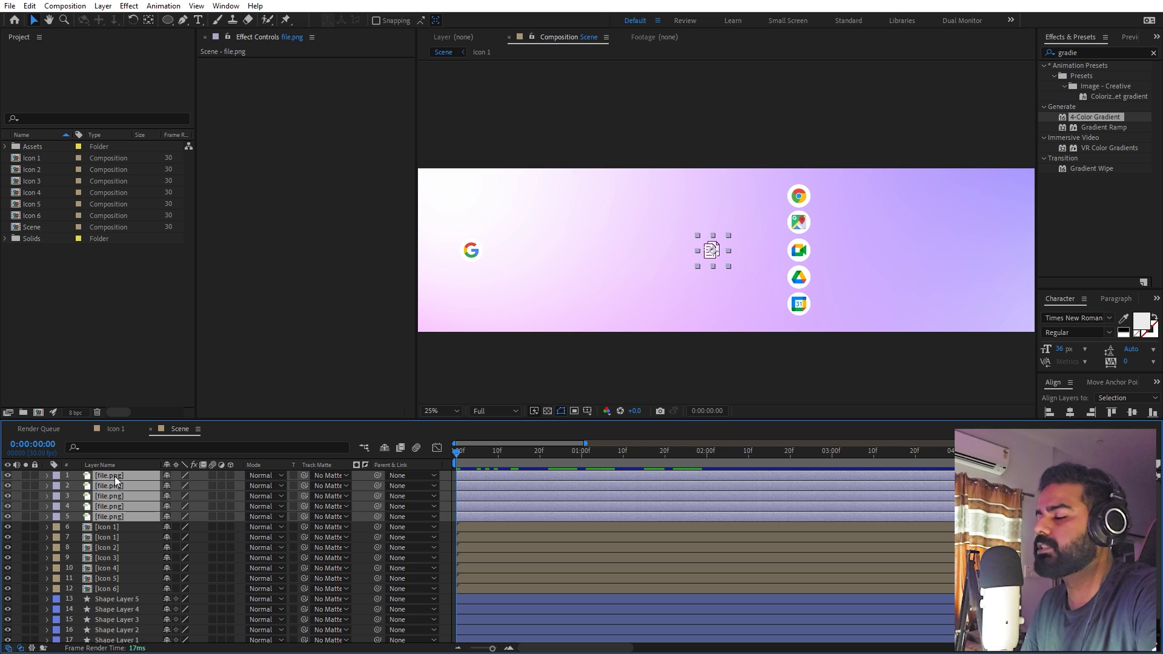
pyautogui.press('p')
pyautogui.scroll(-2, 107, 601)
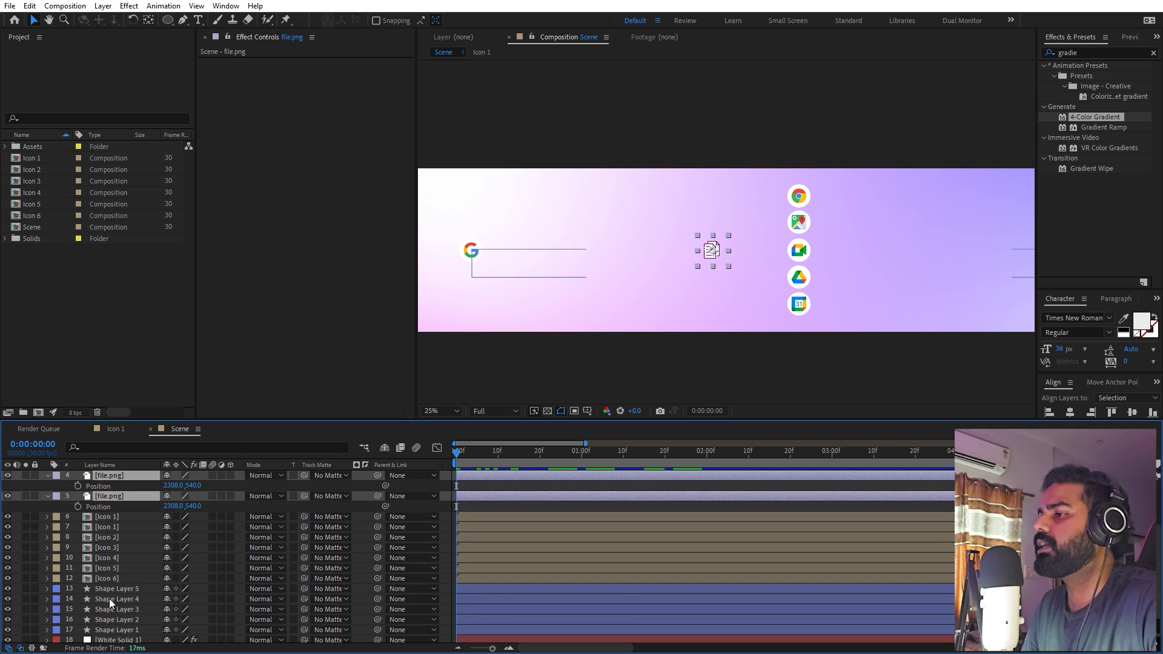
pyautogui.scroll(2, 109, 599)
pyautogui.click(78, 485)
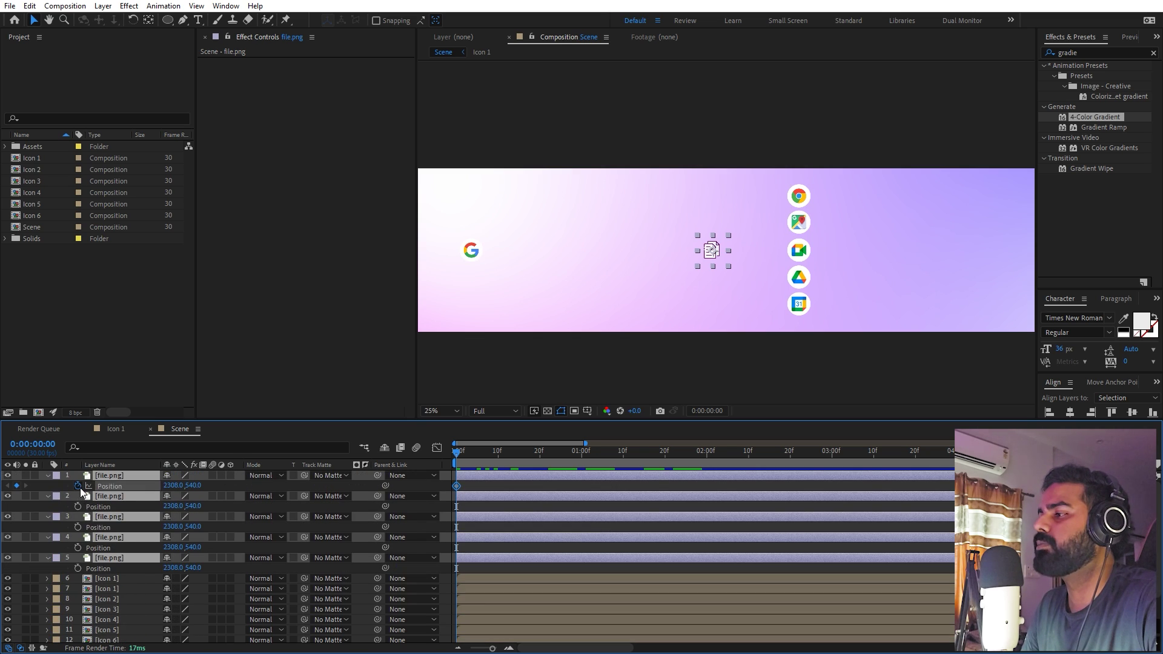
# Step: Select Shape Layers 1 to 5 and filter the timeline by "path" to reveal their Path properties
pyautogui.scroll(-2, 122, 587)
pyautogui.click(117, 586)
pyautogui.keyDown('shift'); pyautogui.click(129, 628); pyautogui.keyUp('shift')
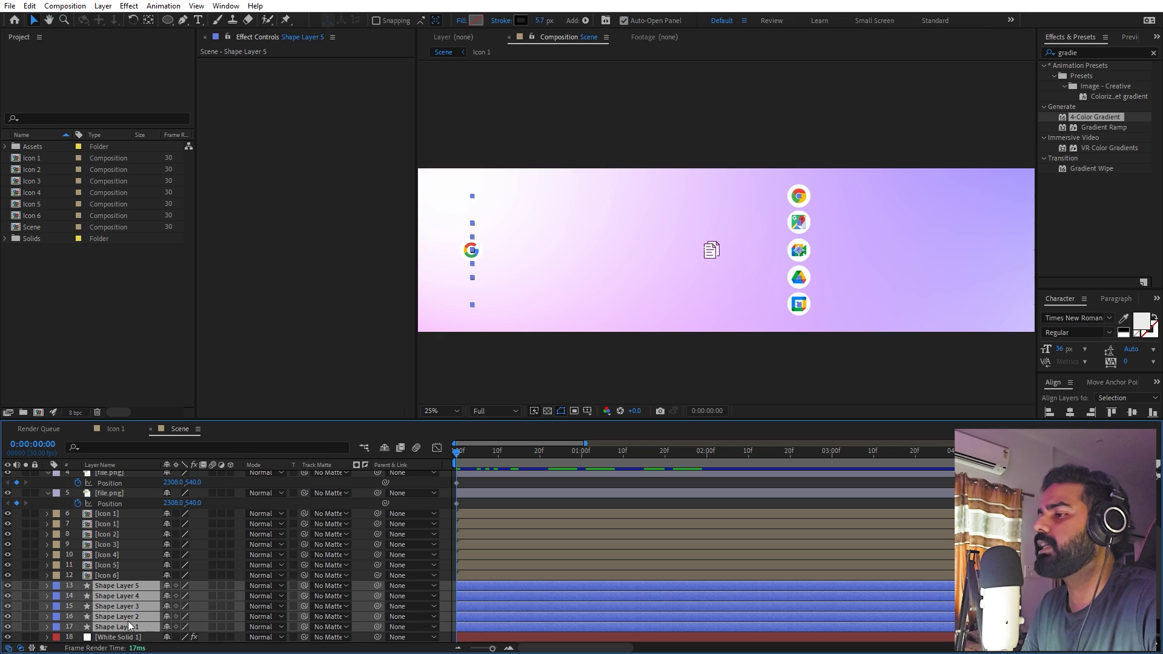
pyautogui.click(145, 447)
pyautogui.write('path')
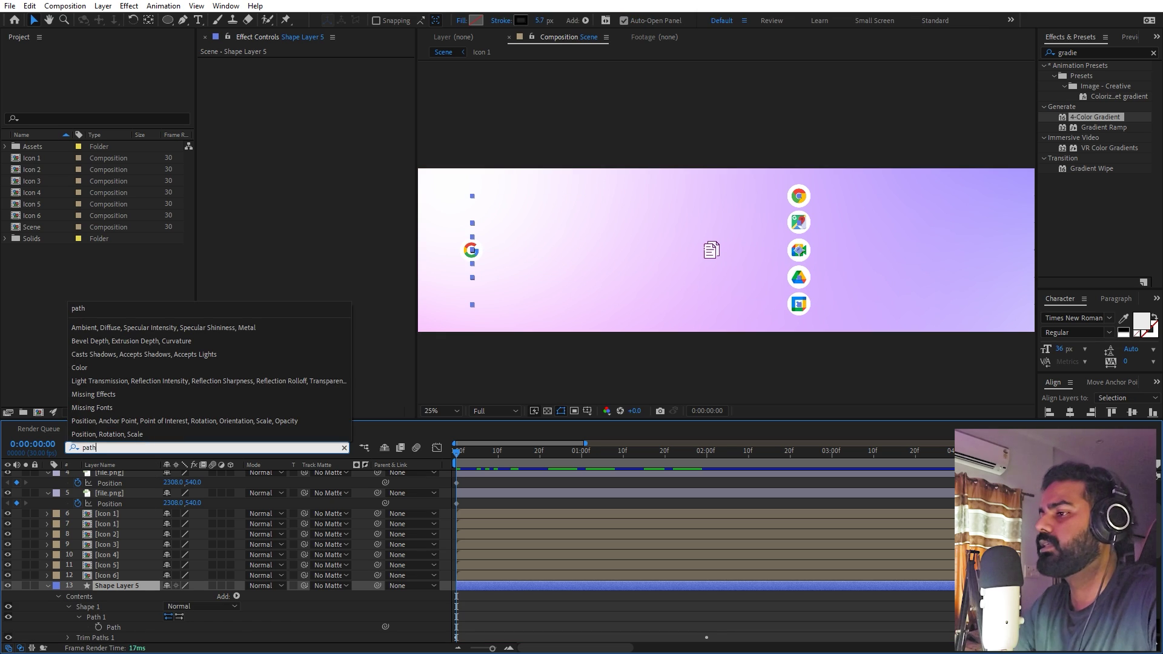
pyautogui.click(266, 627)
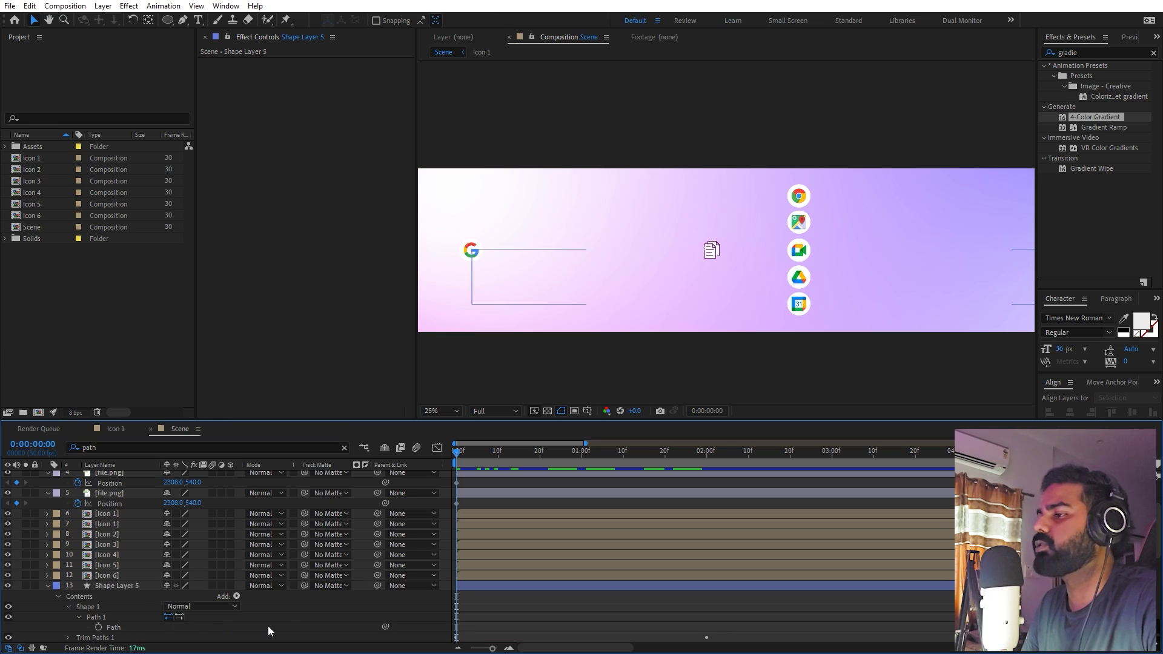
# Step: Copy Shape Layer 5's Path onto the Position of the file.png layer in row 5 so it follows the lowest curve
pyautogui.scroll(-2, 268, 626)
pyautogui.click(112, 566)
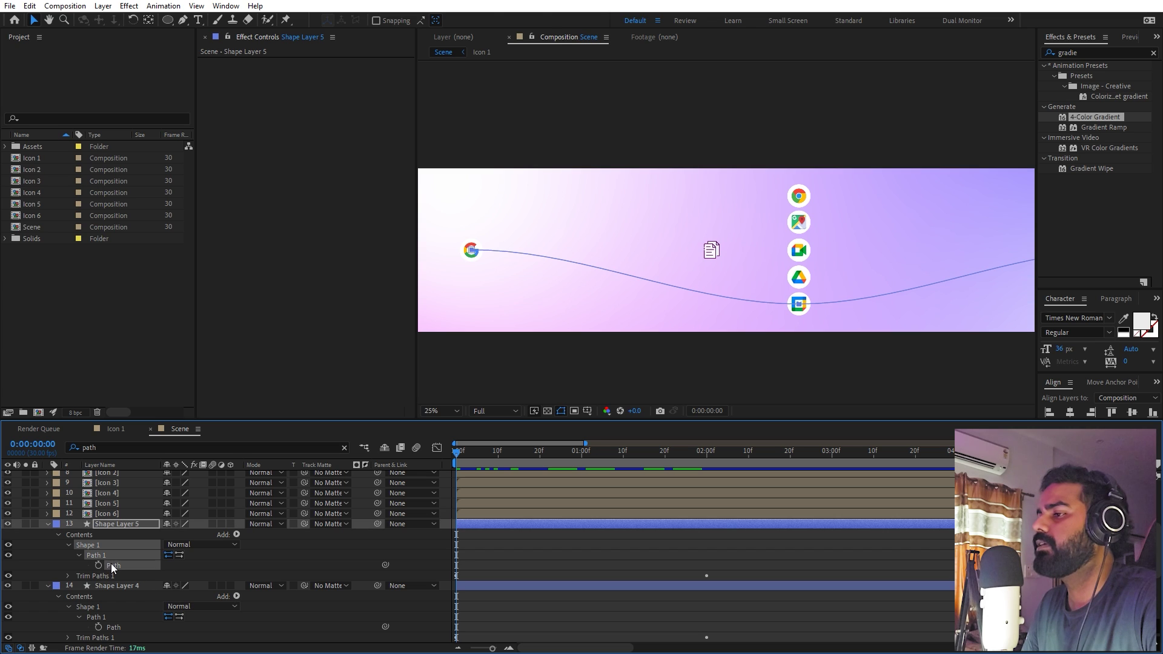
pyautogui.scroll(2, 141, 568)
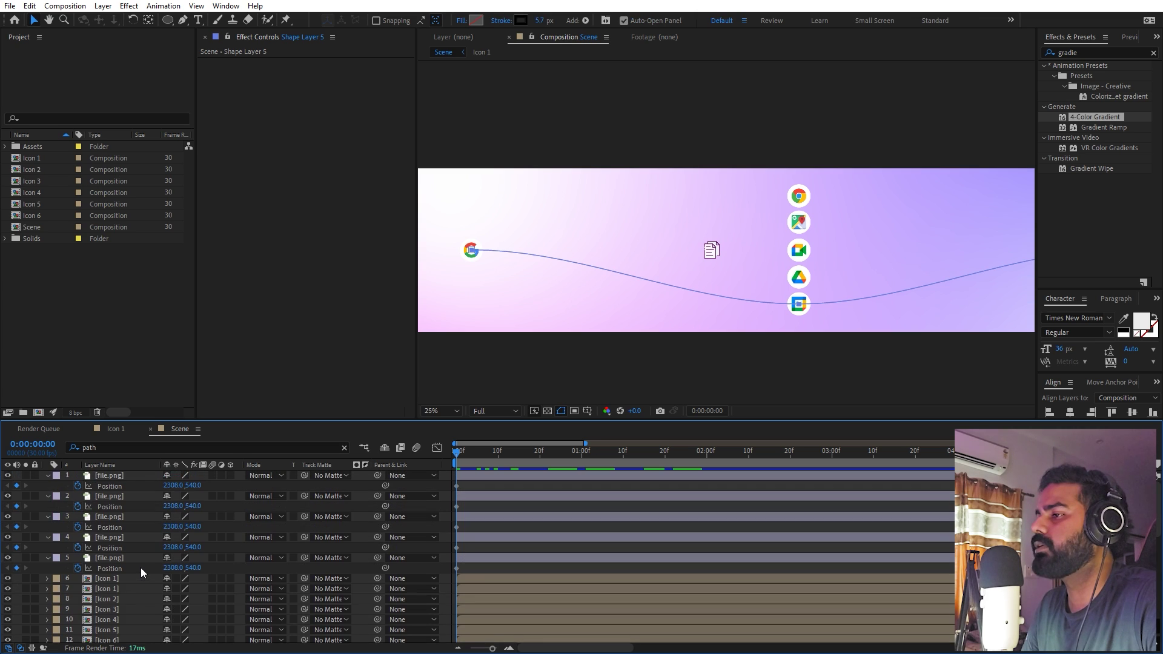
pyautogui.click(124, 558)
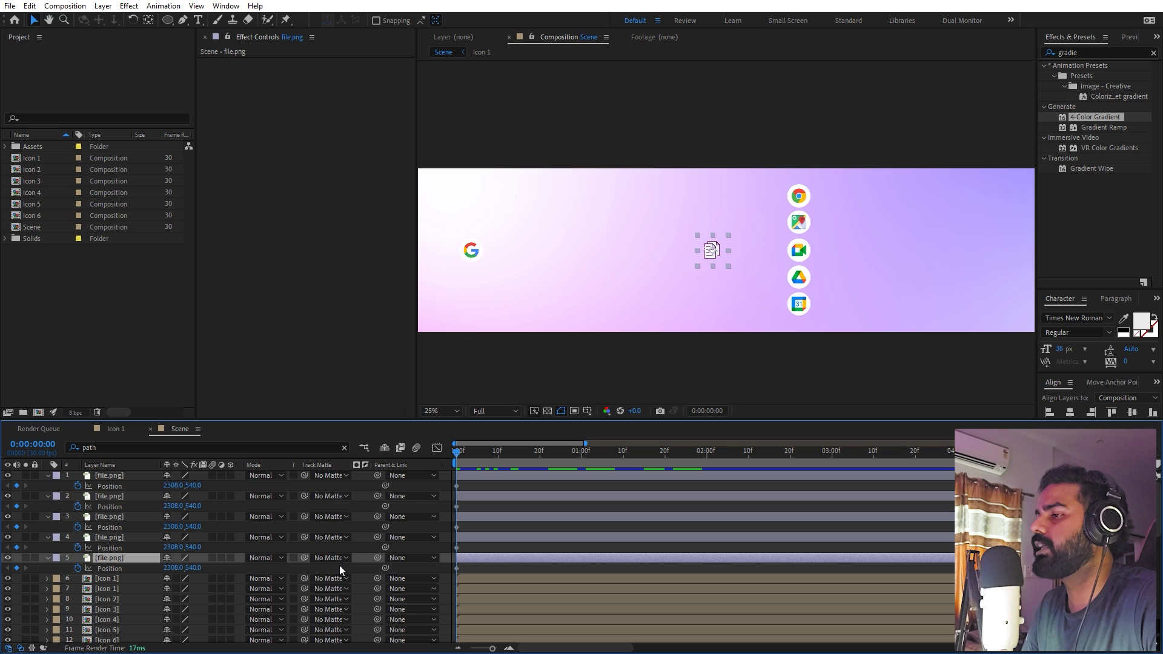
pyautogui.hotkey('ctrl', 'v')
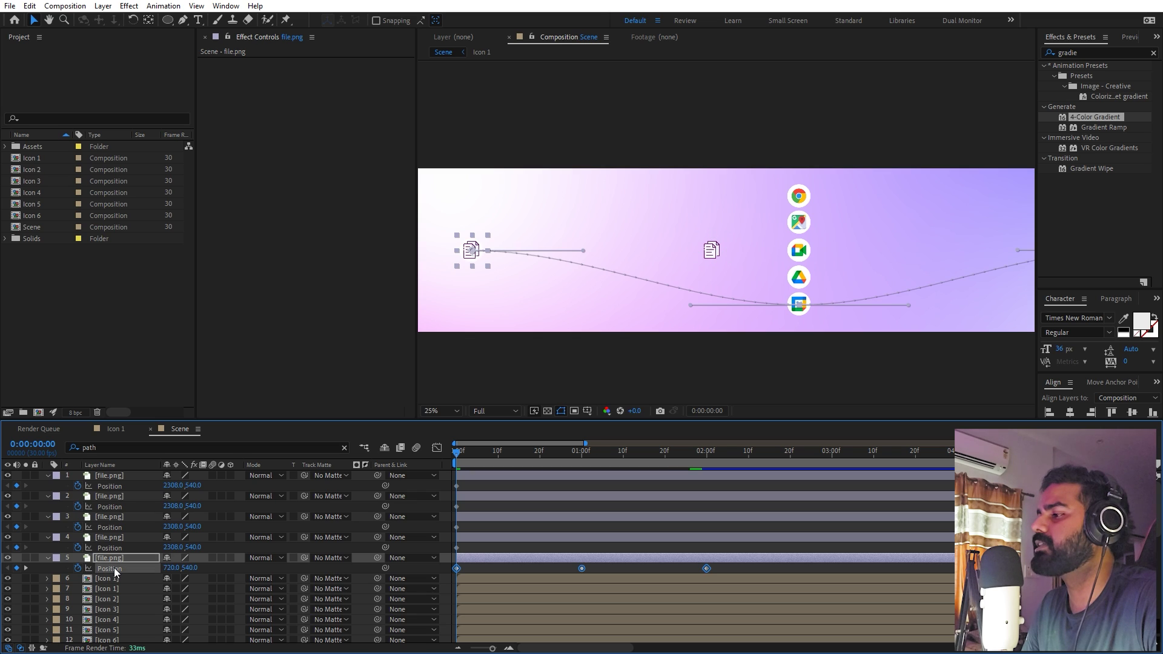
# Step: Copy the paths of the other four shape layers onto the Position of the remaining file.png layers, one line per image
pyautogui.scroll(-3, 121, 576)
pyautogui.scroll(-1, 127, 592)
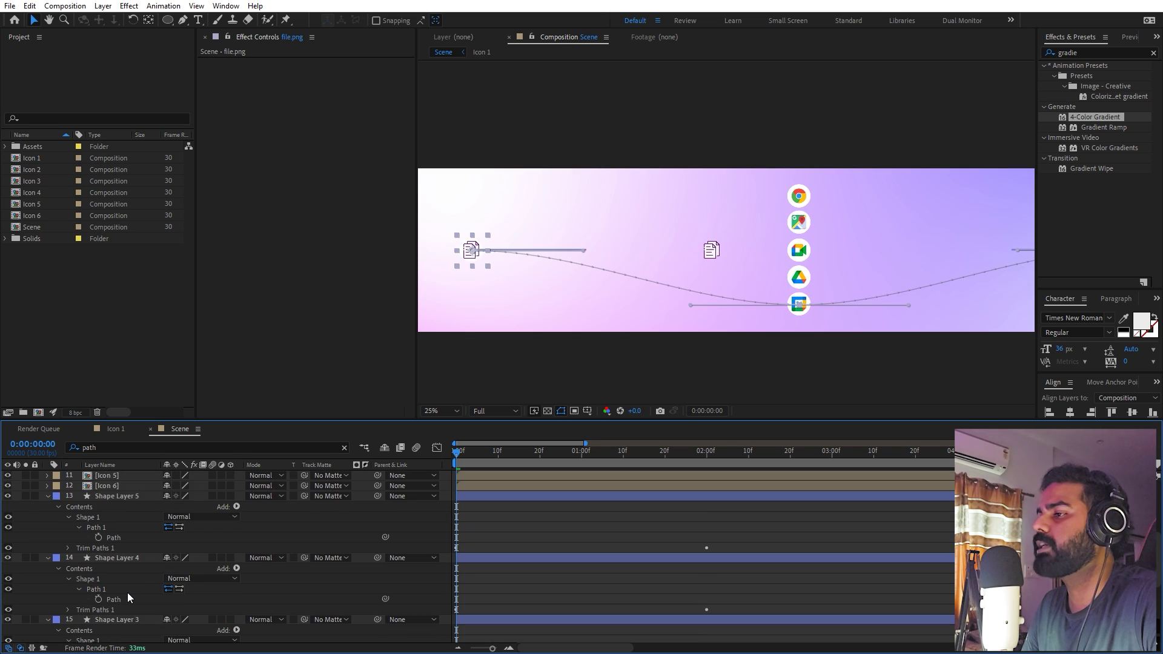
pyautogui.click(112, 597)
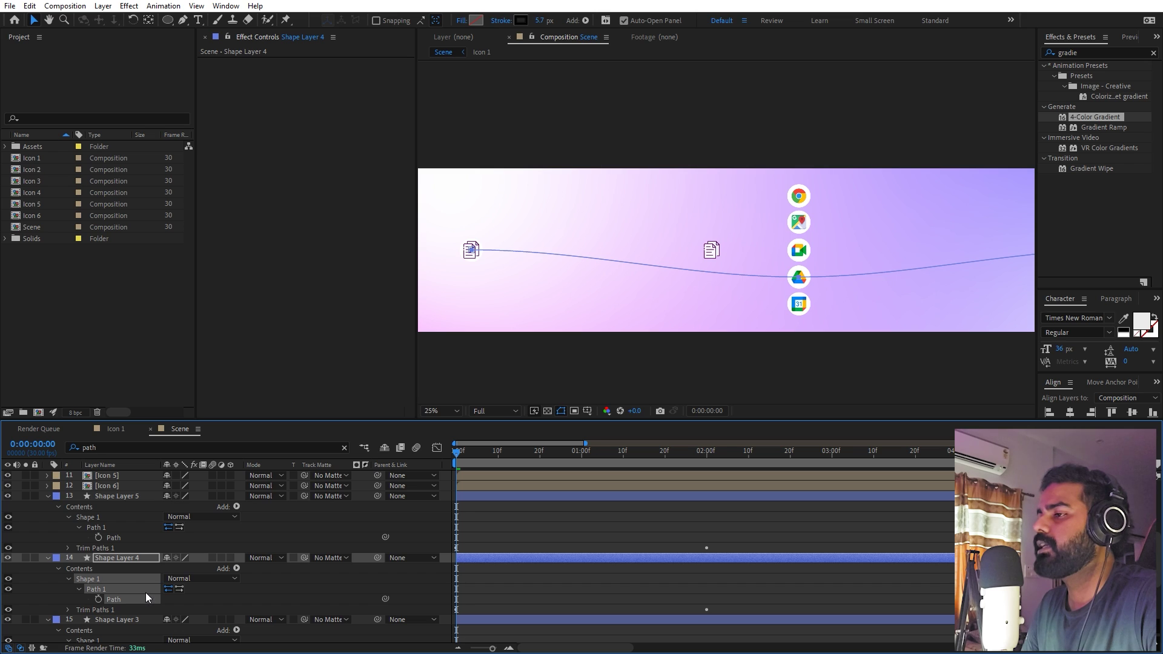
pyautogui.scroll(5, 140, 575)
pyautogui.click(104, 548)
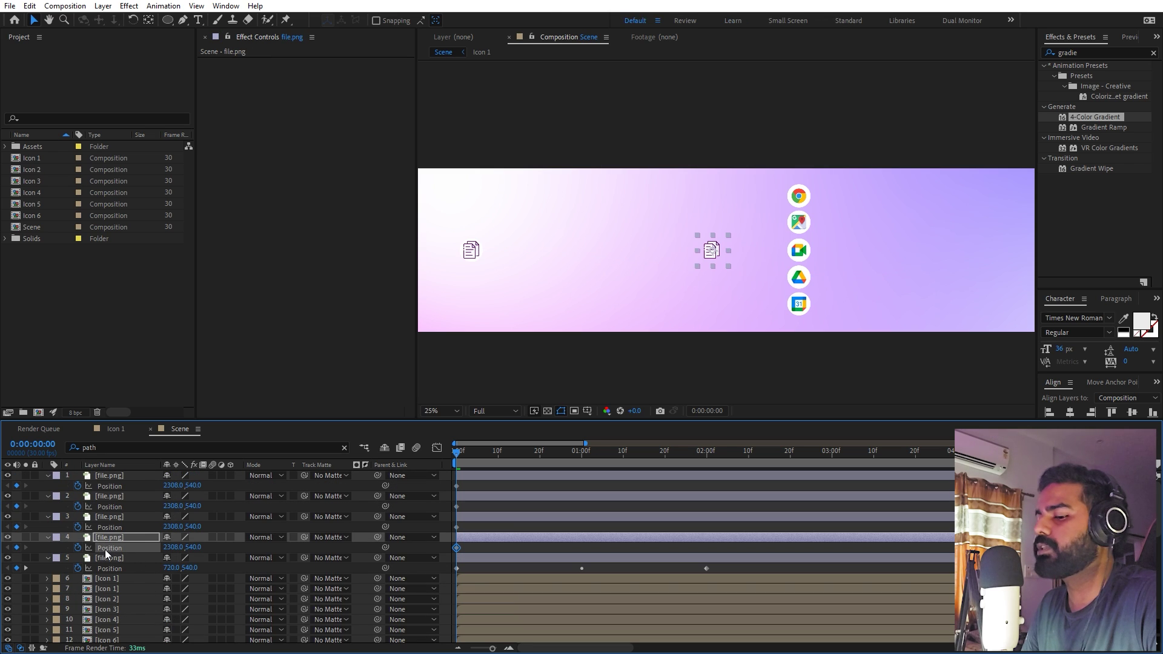
pyautogui.hotkey('ctrl', 'v')
pyautogui.scroll(-5, 125, 565)
pyautogui.click(117, 594)
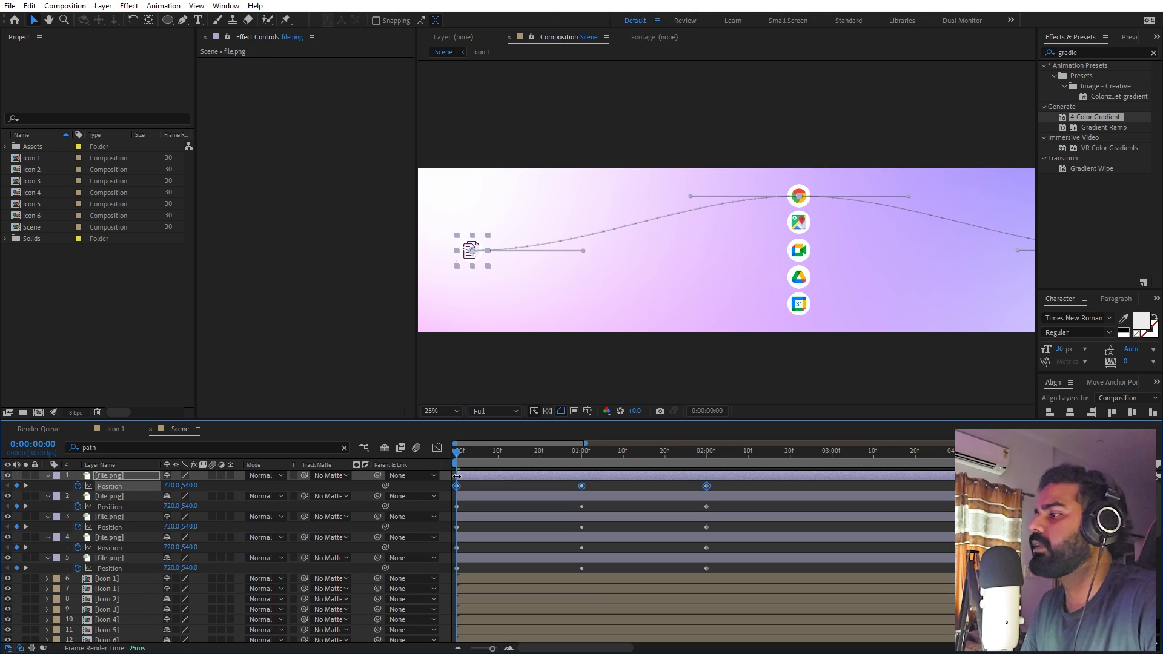
# Step: Preview the motion, fit the Scene in the viewer, and turn off Rove Across Time for all file.png Position keyframes at 1 second
pyautogui.press('space')
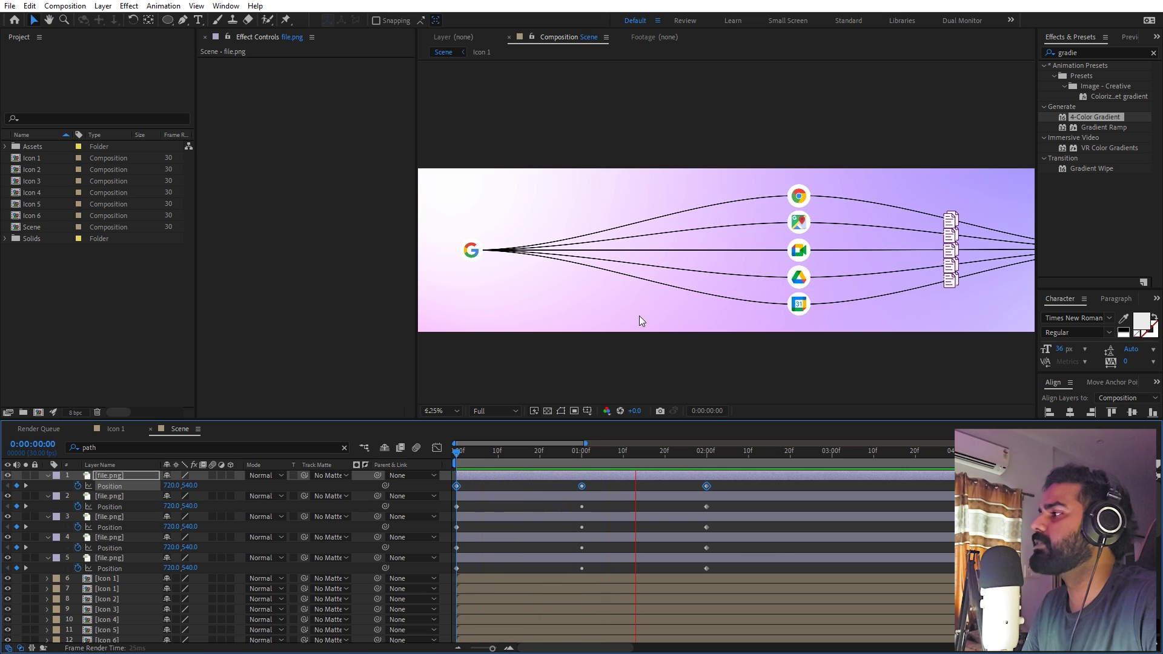
pyautogui.scroll(-4, 639, 315)
pyautogui.click(442, 411)
pyautogui.click(443, 424)
pyautogui.press('k')
pyautogui.moveTo(595, 484)
pyautogui.mouseDown()
pyautogui.moveTo(581, 503)
pyautogui.moveTo(580, 574)
pyautogui.mouseUp()
pyautogui.rightClick(580, 566)
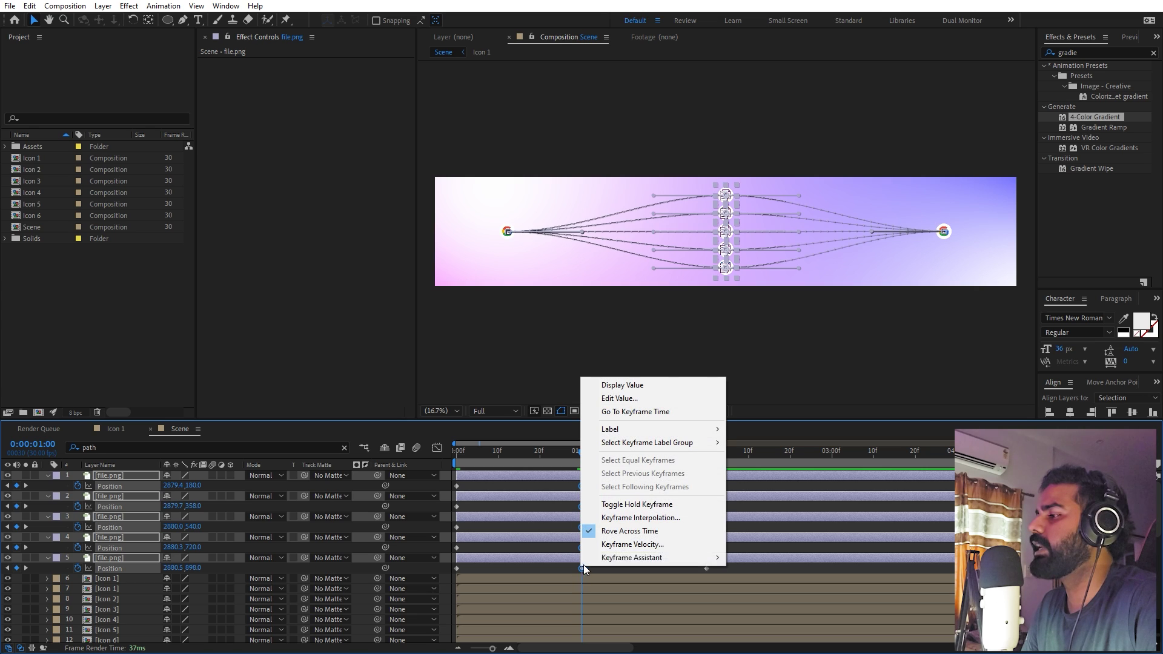
pyautogui.click(597, 532)
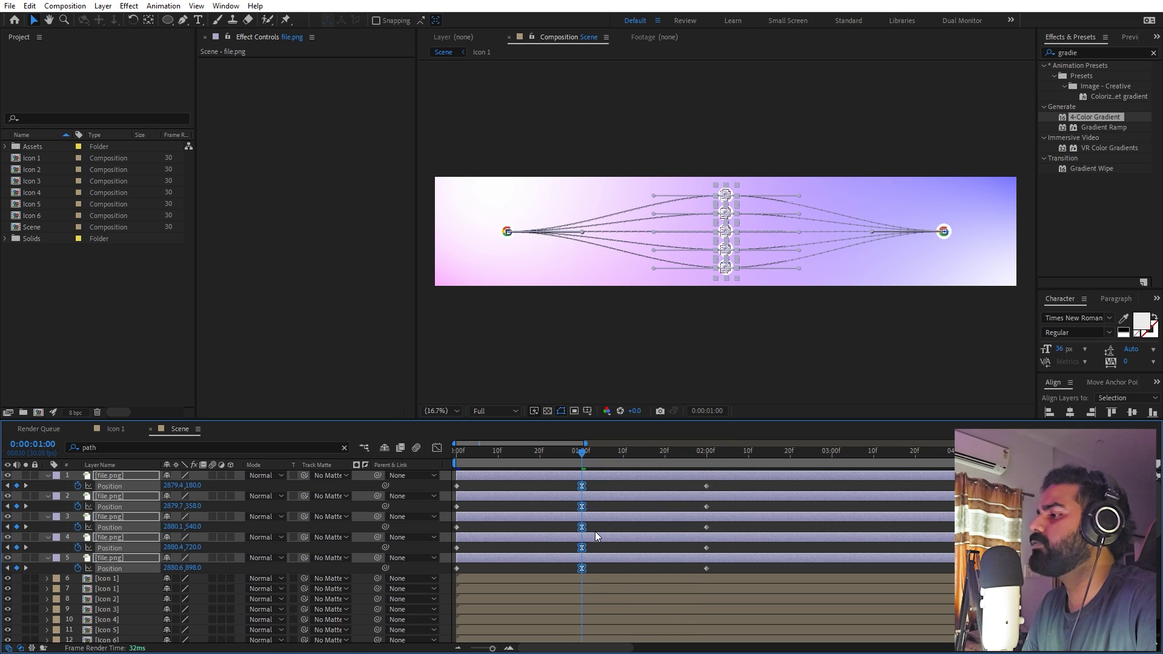
# Step: Apply Easy Ease to all file.png Position keyframes and lengthen the middle keyframes' speed influence on both sides, the outgoing side to about 64%
pyautogui.moveTo(726, 486); pyautogui.dragTo(429, 582)
pyautogui.press('F9')
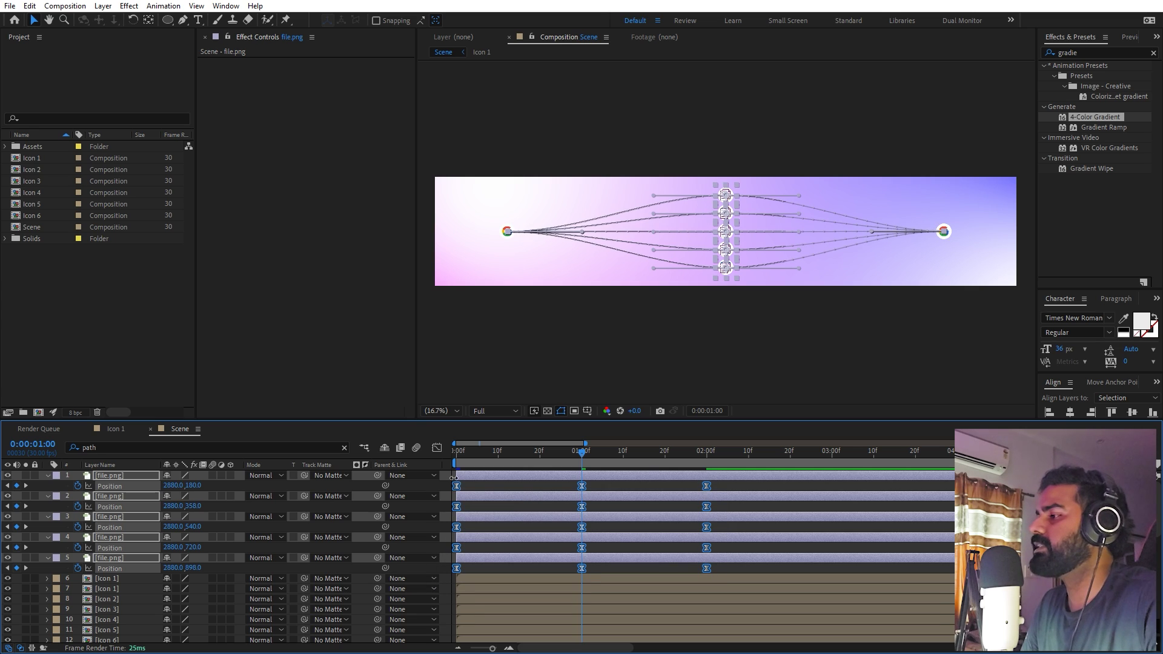
pyautogui.hotkey('shift', 'F3')
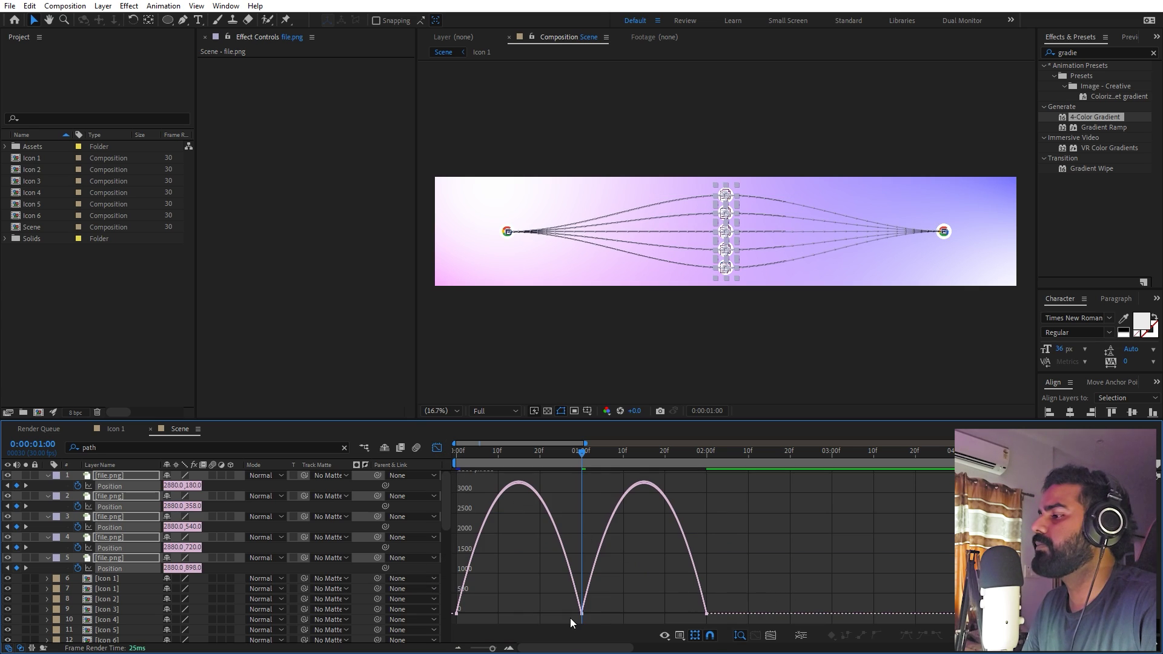
pyautogui.moveTo(609, 567); pyautogui.dragTo(543, 610)
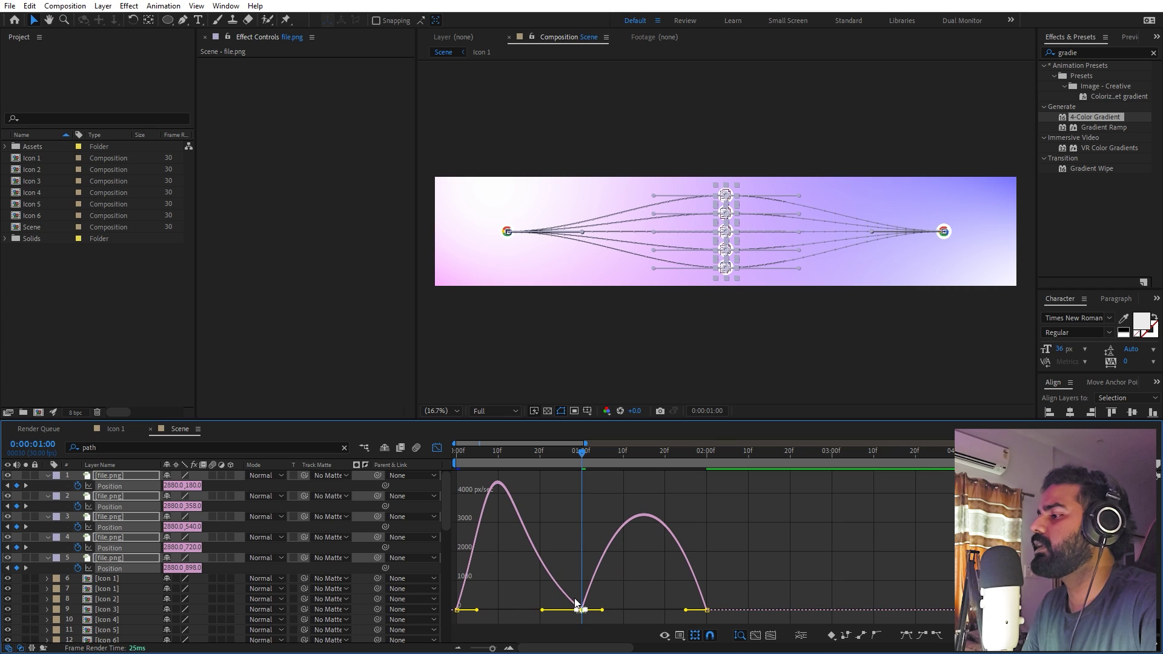
pyautogui.moveTo(603, 610); pyautogui.dragTo(620, 610)
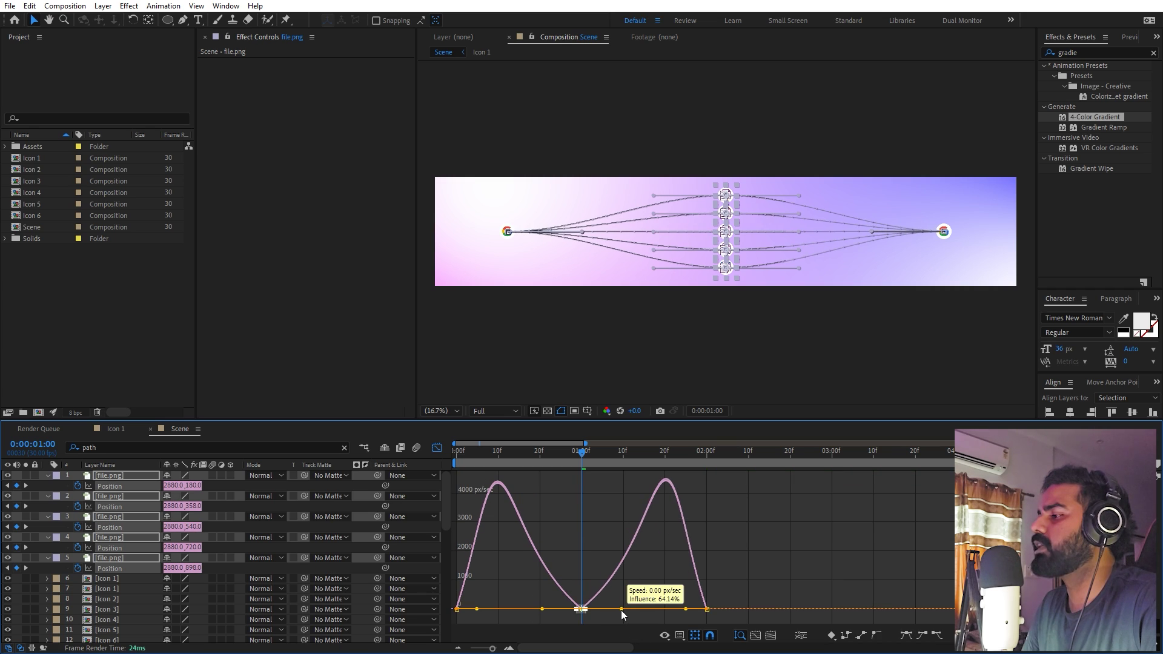
pyautogui.press('Home')
pyautogui.press('space')
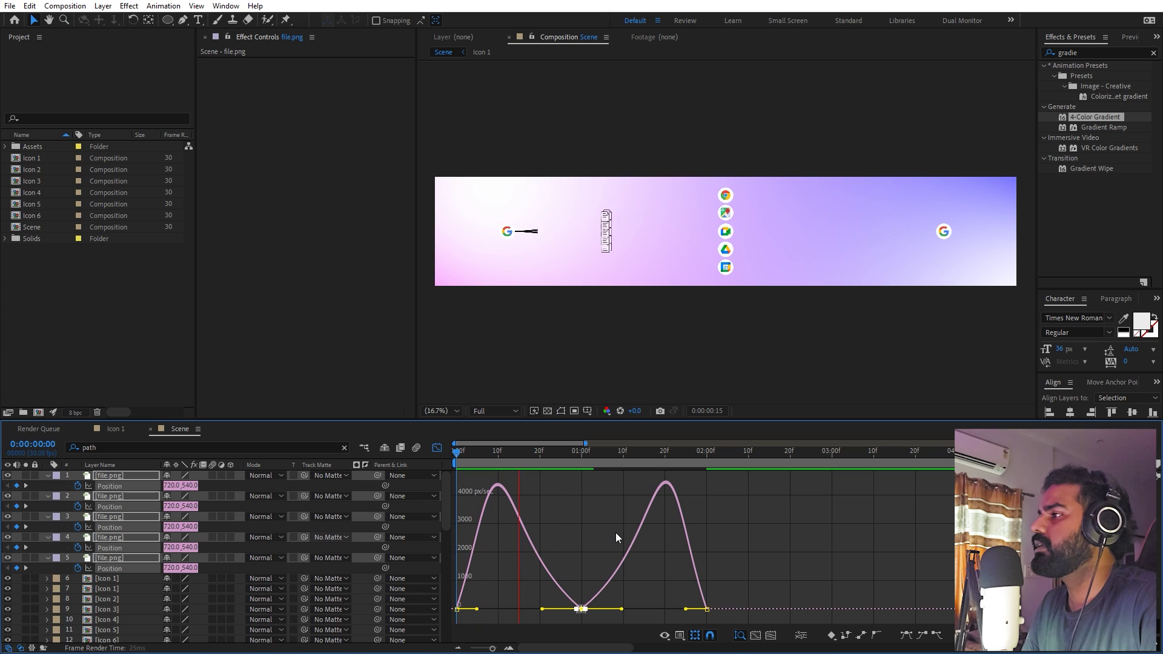
# Step: Lengthen the speed influence of the first and last Position keyframes so each half peaks midway, and preview the motion
pyautogui.moveTo(453, 561); pyautogui.dragTo(495, 610)
pyautogui.moveTo(794, 580); pyautogui.dragTo(665, 609)
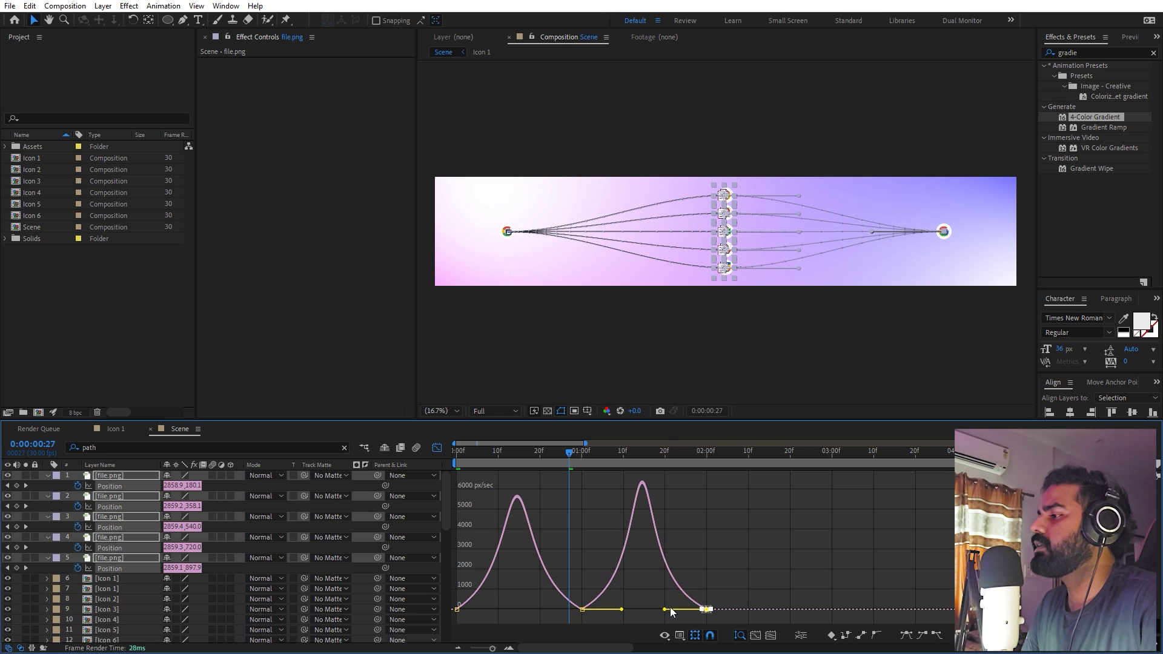
pyautogui.press('space')
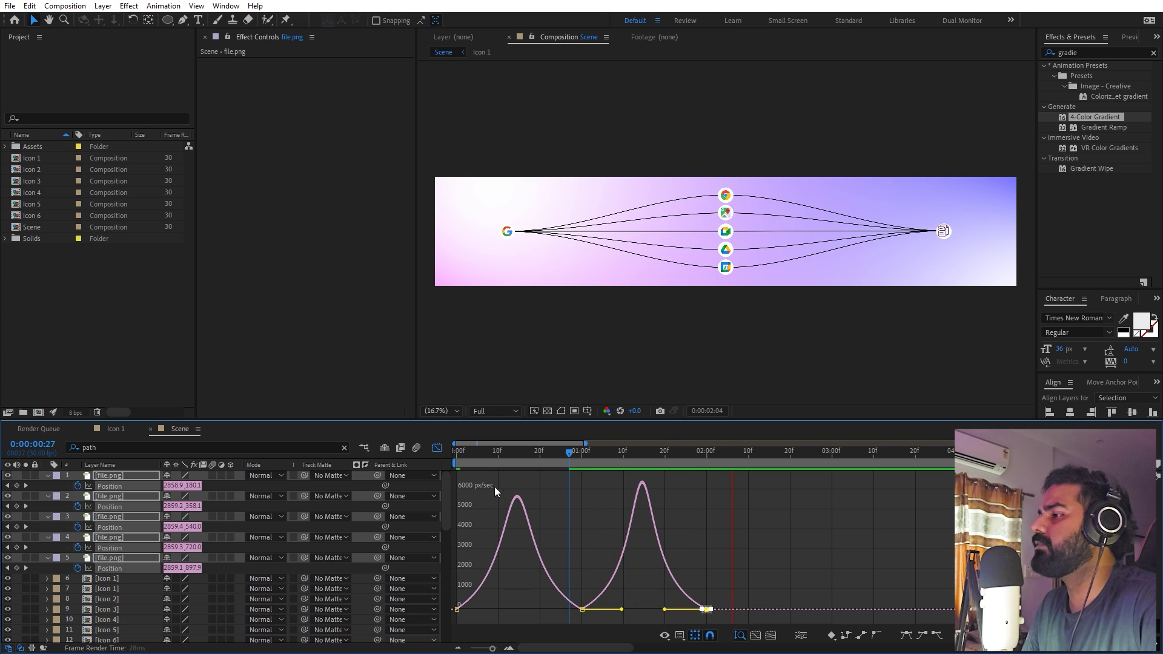
pyautogui.press('space')
# Step: Stretch the Position keyframes of all five file.png layers proportionally so the last ones fall at about 3:03
pyautogui.click(437, 449)
pyautogui.moveTo(744, 486); pyautogui.dragTo(409, 580)
pyautogui.moveTo(707, 569); pyautogui.dragTo(845, 569)
pyautogui.press('Home')
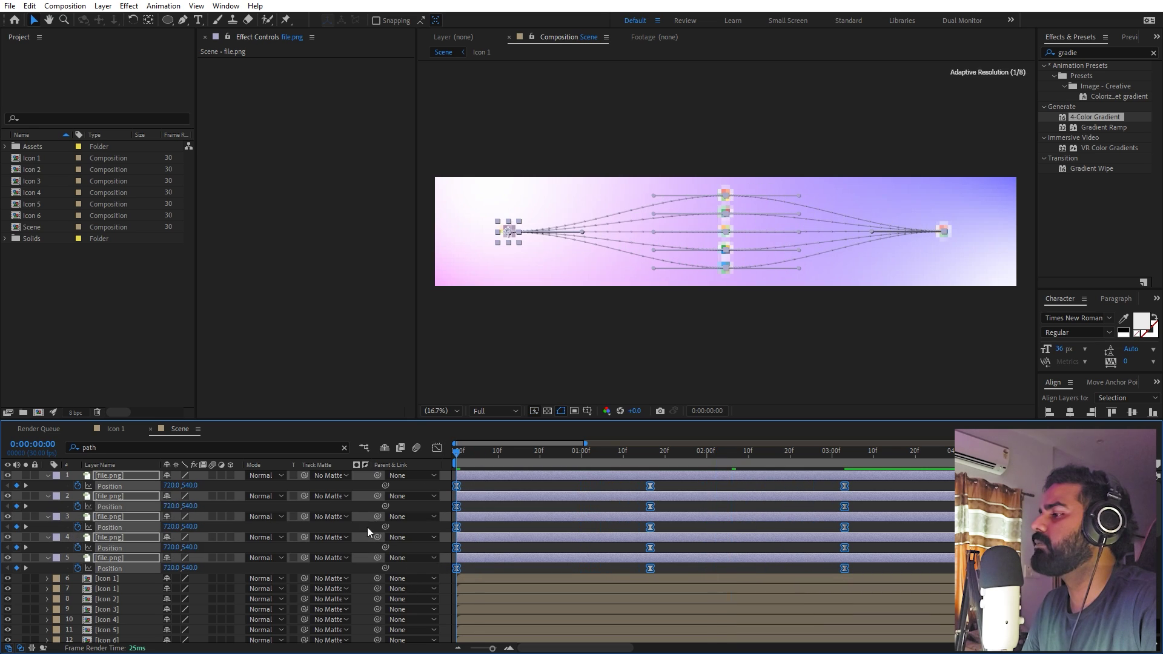
# Step: Shift the five file.png layers to start at about 1:05 and preview the result
pyautogui.moveTo(467, 555); pyautogui.dragTo(634, 558)
pyautogui.press('space')
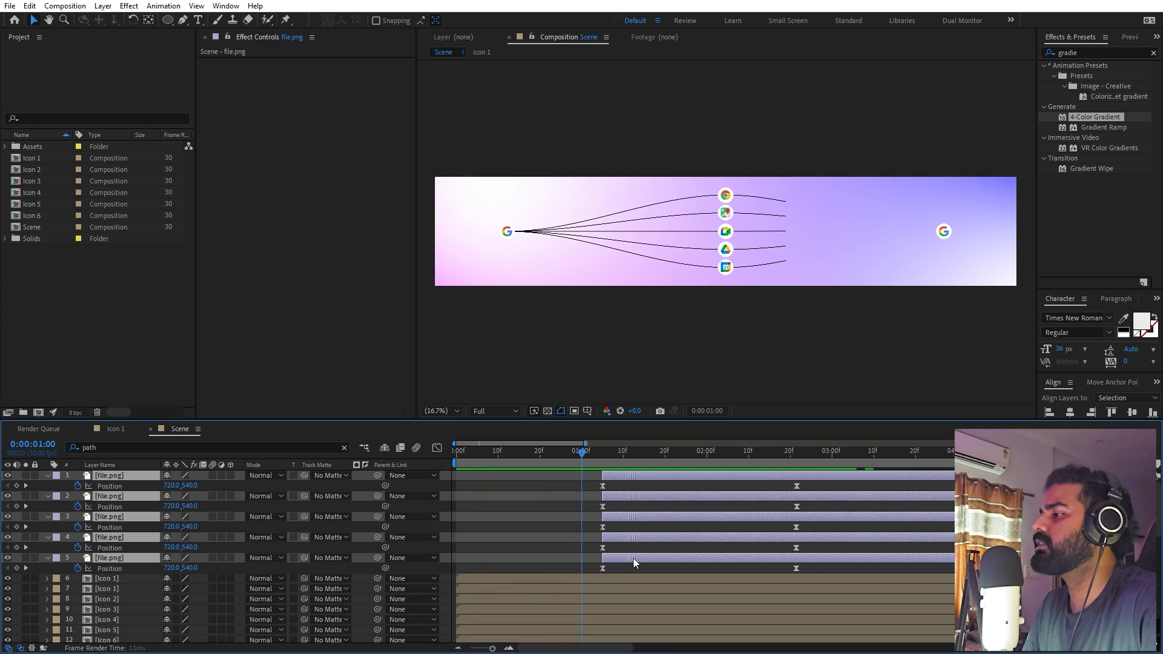
pyautogui.press('space')
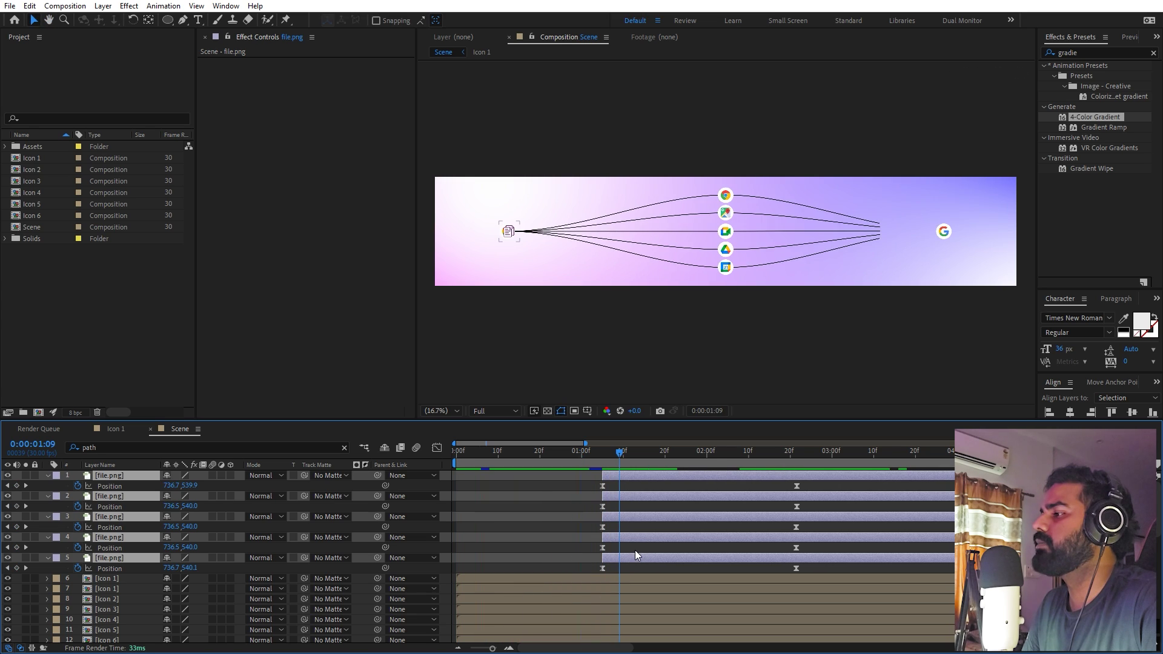
pyautogui.click(635, 550)
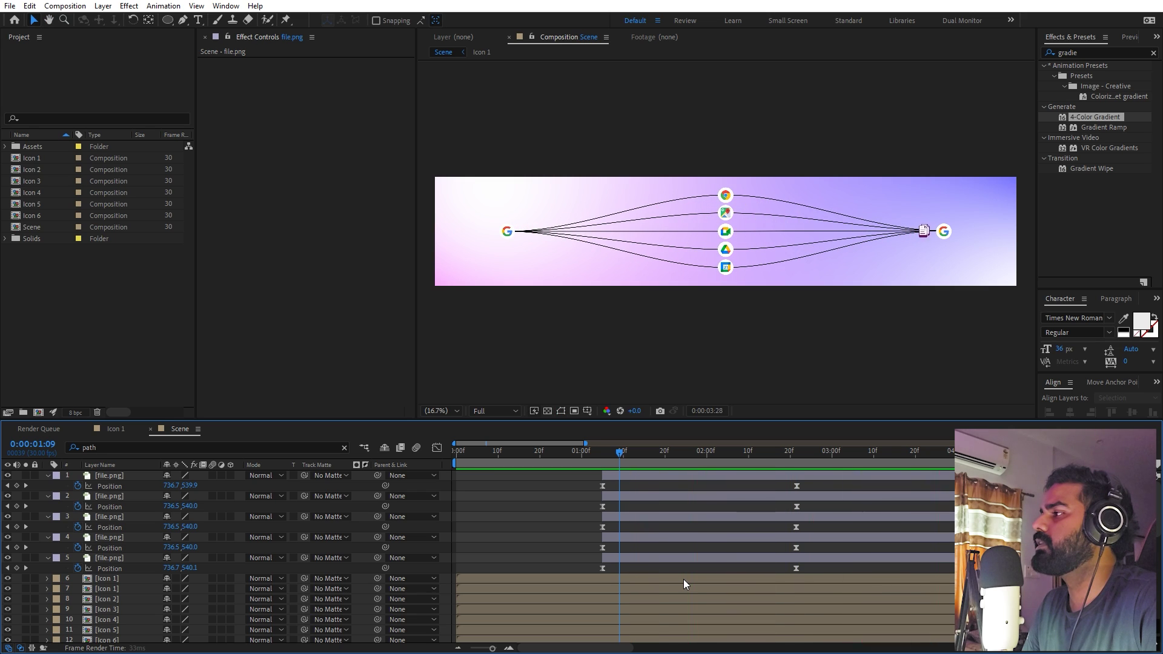
pyautogui.press('space')
# Step: Move the five file.png layers below the icon layers and above Shape Layer 5, and preview from the start
pyautogui.click(132, 477)
pyautogui.keyDown('shift'); pyautogui.click(122, 558); pyautogui.keyUp('shift')
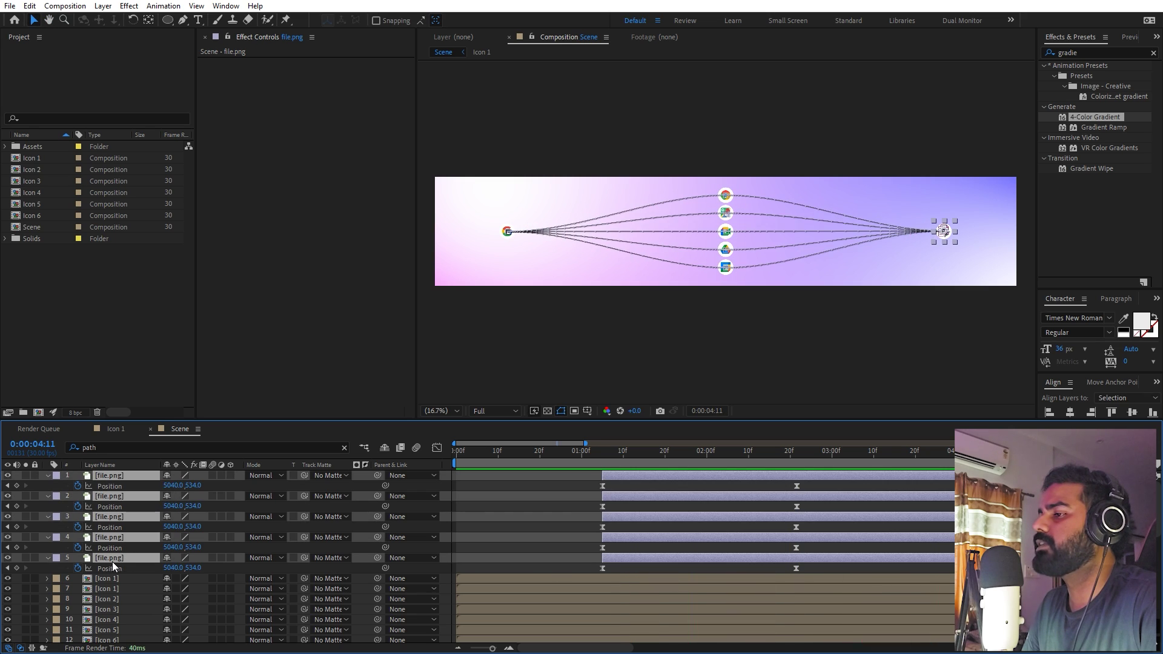
pyautogui.moveTo(113, 558); pyautogui.dragTo(119, 515)
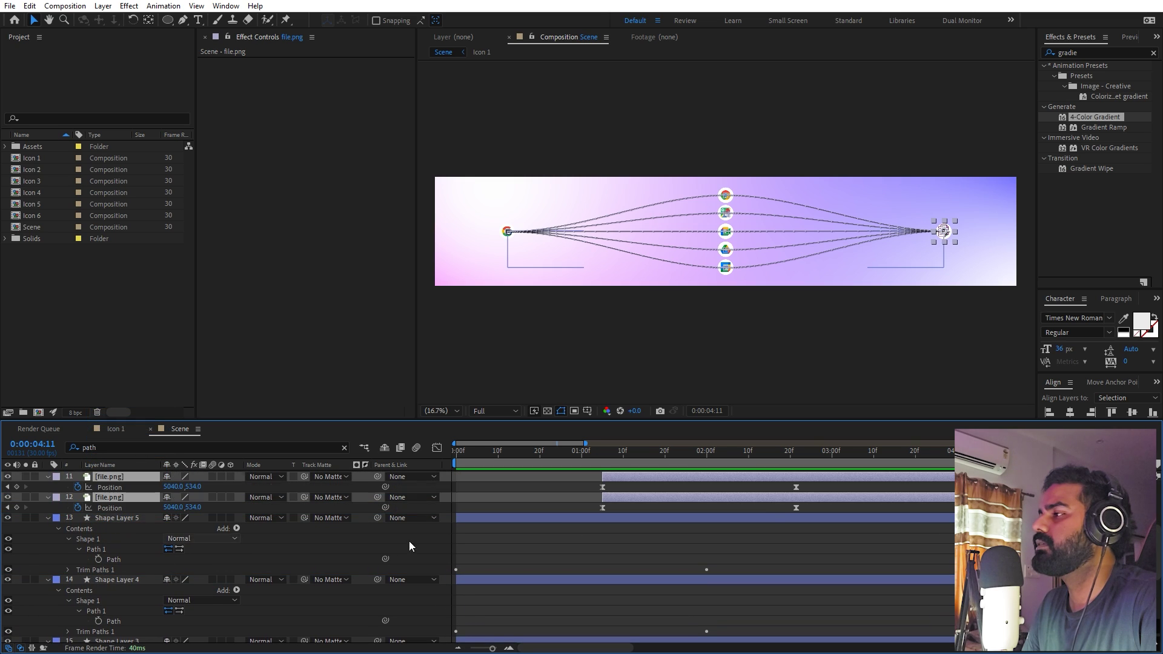
pyautogui.press('Home')
pyautogui.press('space')
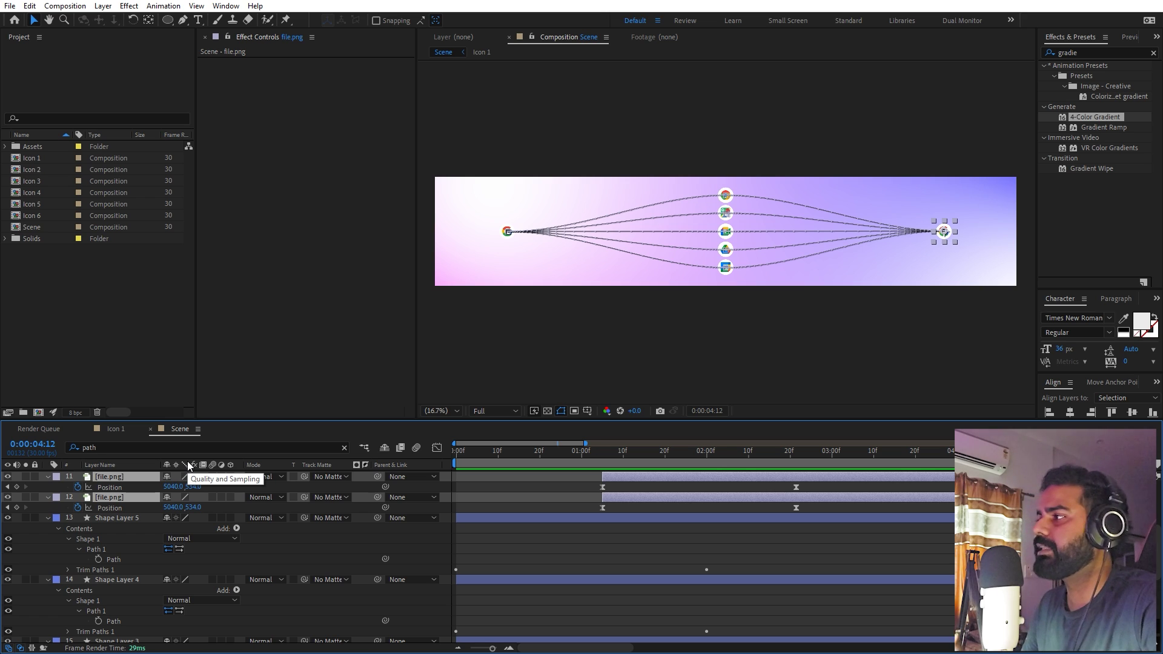
# Step: Create a new composition named Main at 1920 x 1080 px, 30 fps, with a duration of 0:00:30:00
pyautogui.click(107, 322)
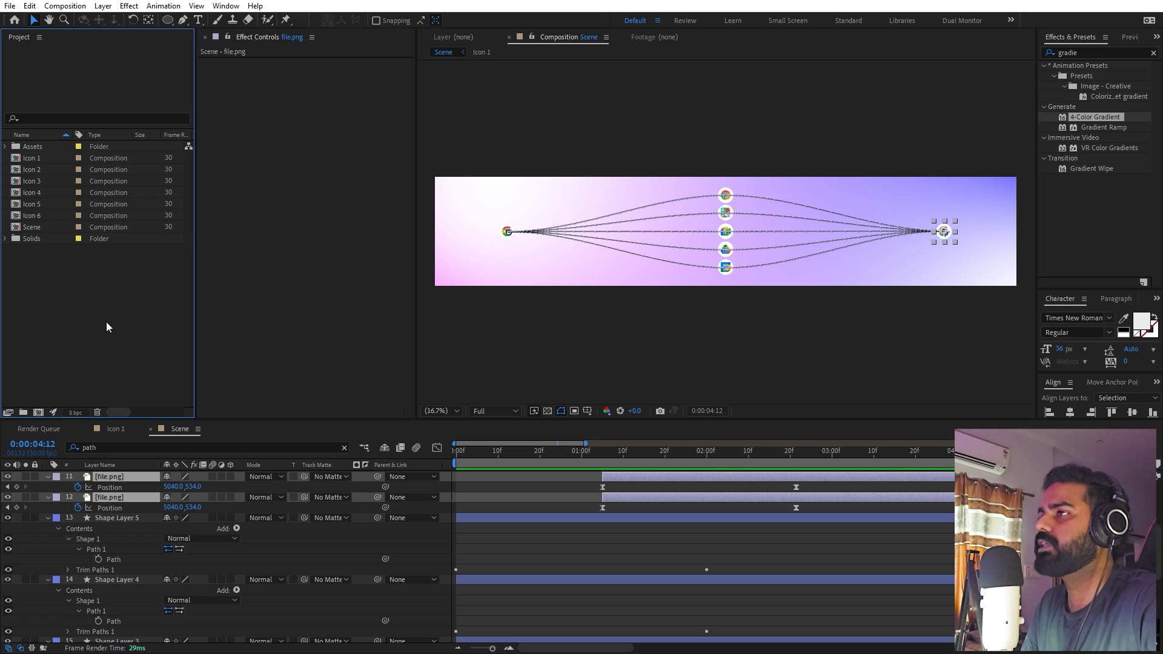
pyautogui.click(64, 6)
pyautogui.click(78, 19)
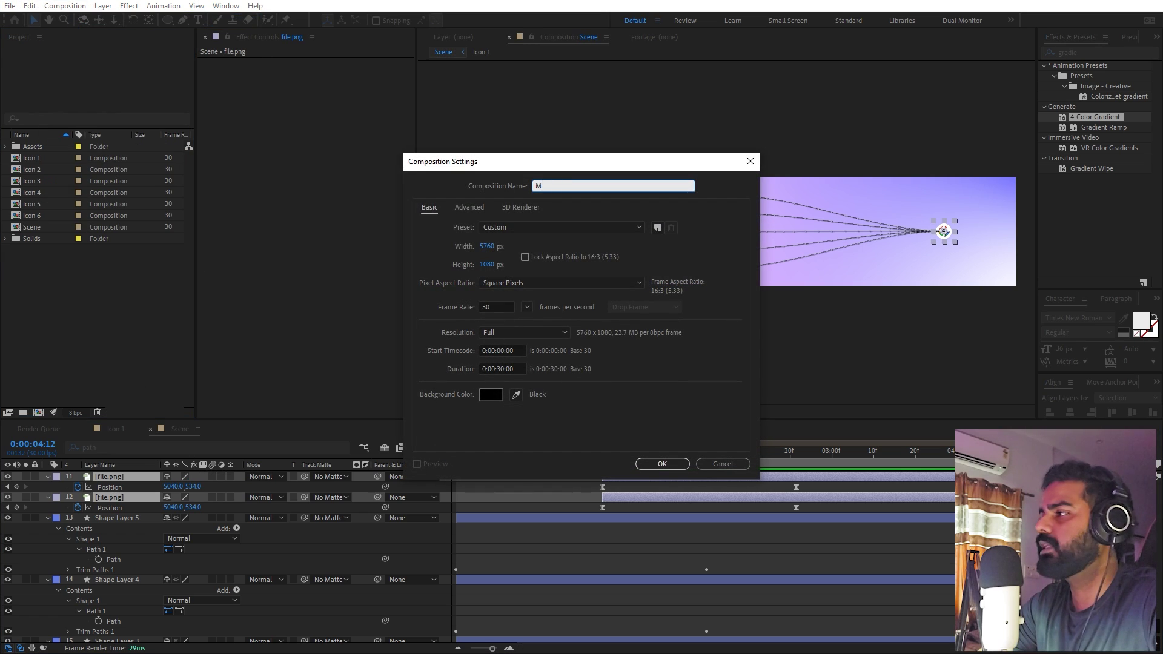
pyautogui.click(487, 246)
pyautogui.write('19210')
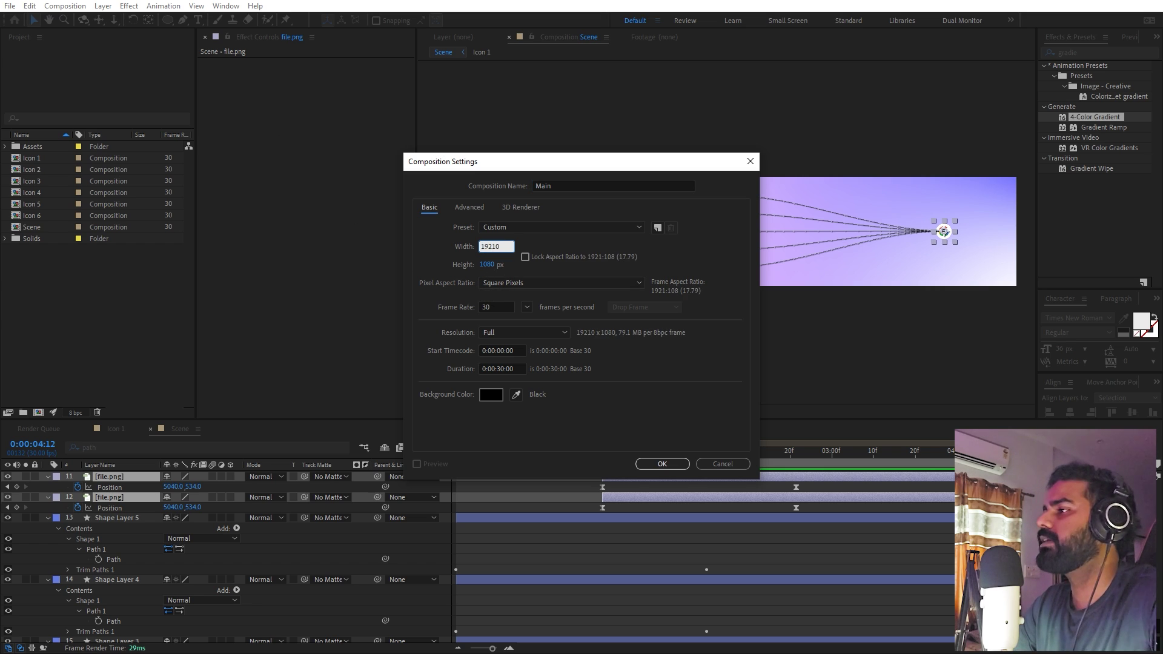
pyautogui.press('BackSpace')
pyautogui.write('0')
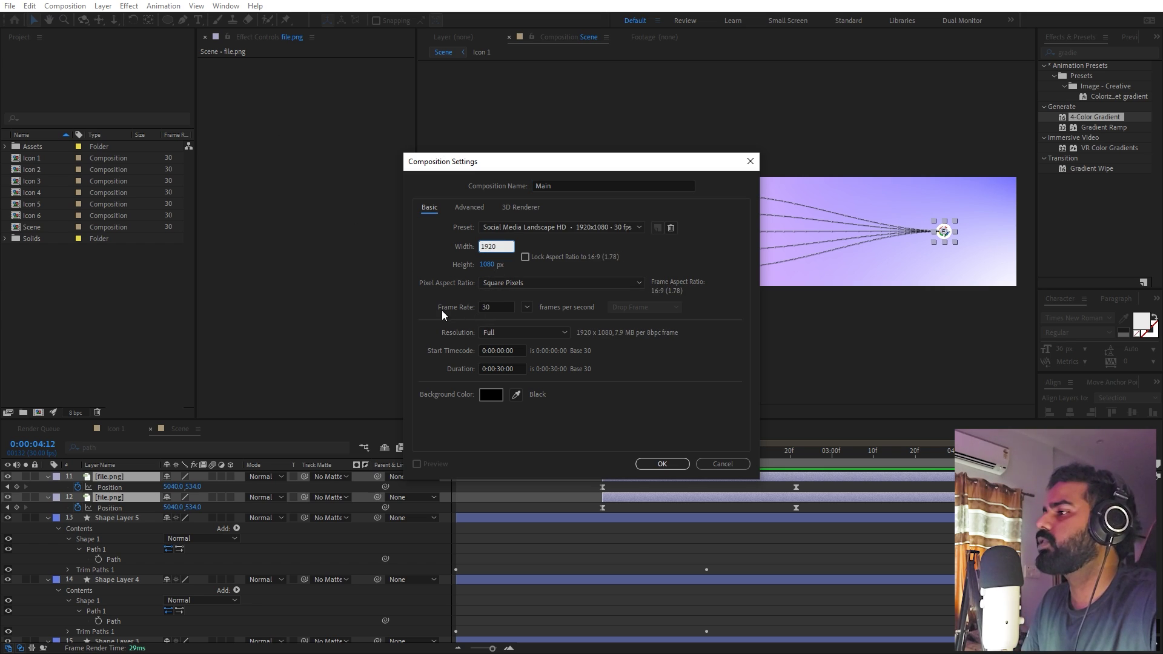
pyautogui.click(655, 464)
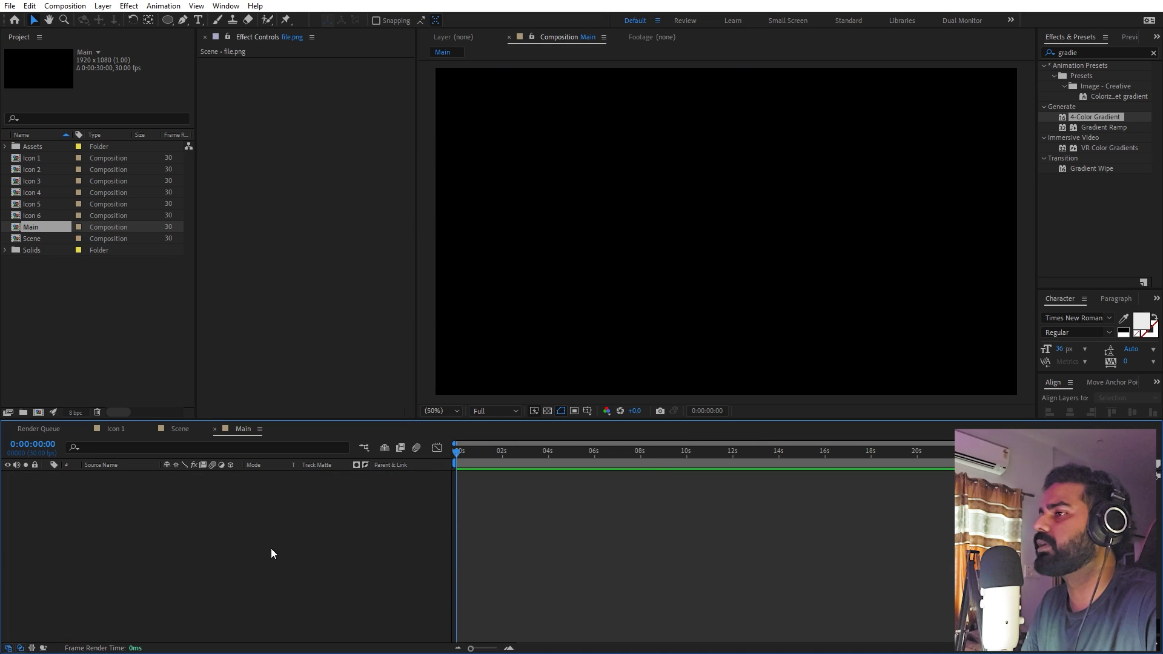
# Step: Add the Scene composition to Main as a layer and make it a 3D layer
pyautogui.moveTo(30, 238); pyautogui.dragTo(181, 576)
pyautogui.click(231, 475)
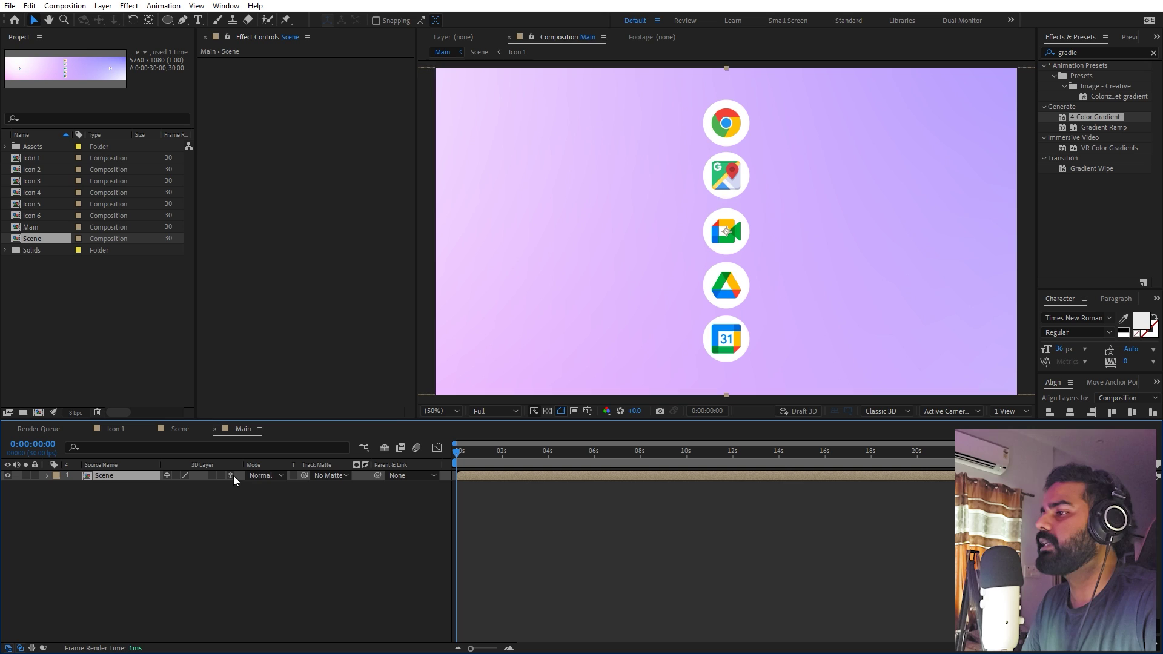
pyautogui.scroll(-3, 783, 245)
pyautogui.scroll(3, 783, 245)
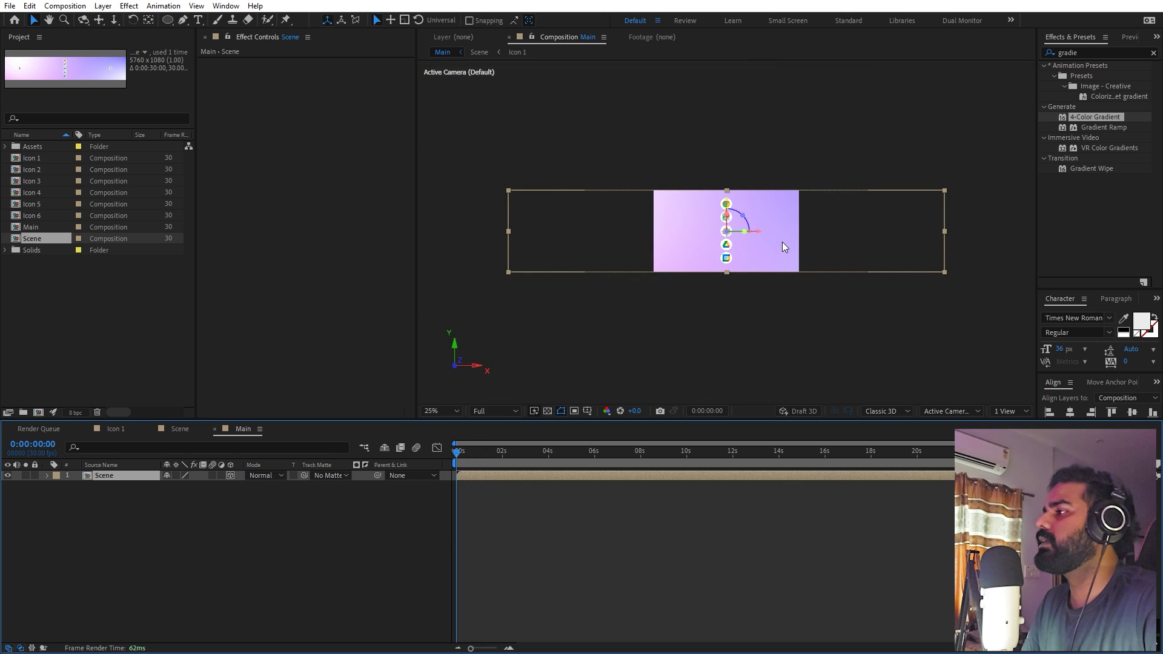
# Step: Slide the Scene layer right until its first Google icon is centred at X 3122, and keyframe its Position at 0:00
pyautogui.moveTo(630, 256); pyautogui.dragTo(1065, 247)
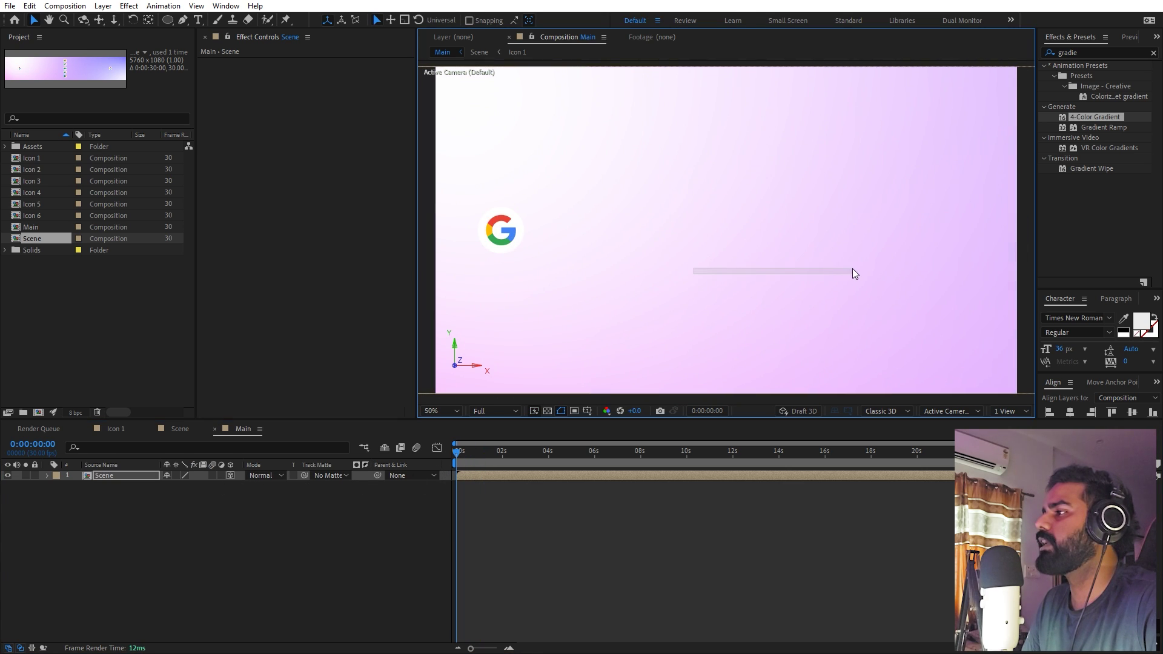
pyautogui.moveTo(566, 241); pyautogui.dragTo(751, 244)
pyautogui.press(',')
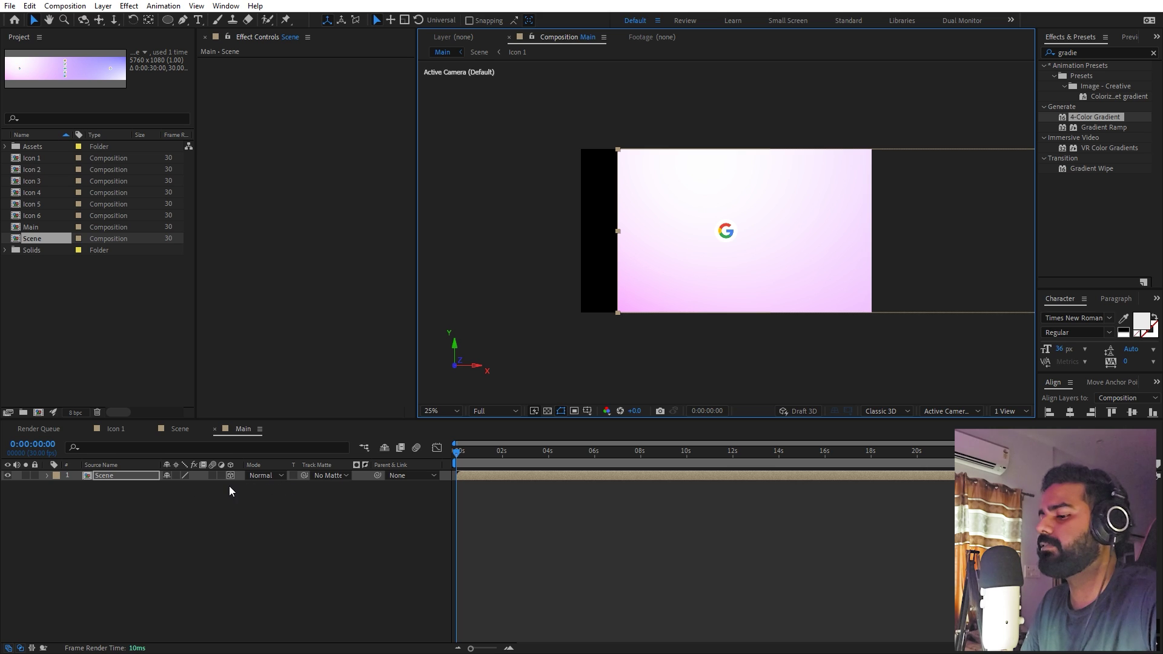
pyautogui.press('p')
pyautogui.click(77, 486)
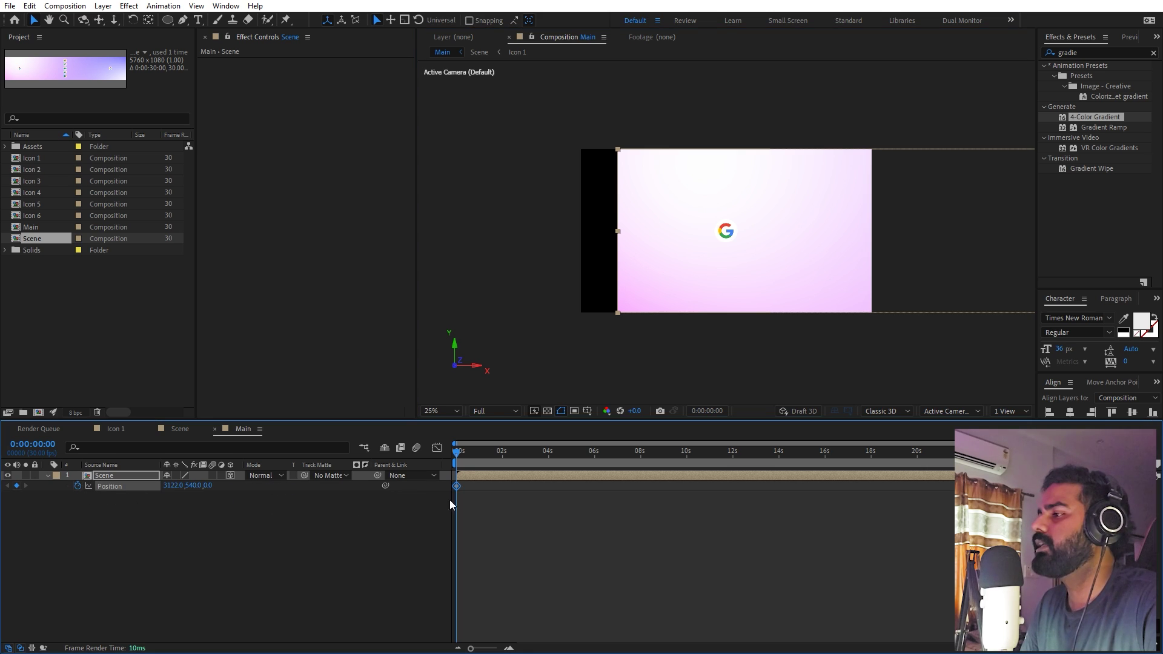
# Step: Slide the Scene layer left to X -946 at 4:00 for the end Google icon, move that keyframe to 4:11, and preview
pyautogui.moveTo(463, 463); pyautogui.dragTo(549, 462)
pyautogui.moveTo(946, 235); pyautogui.dragTo(321, 265)
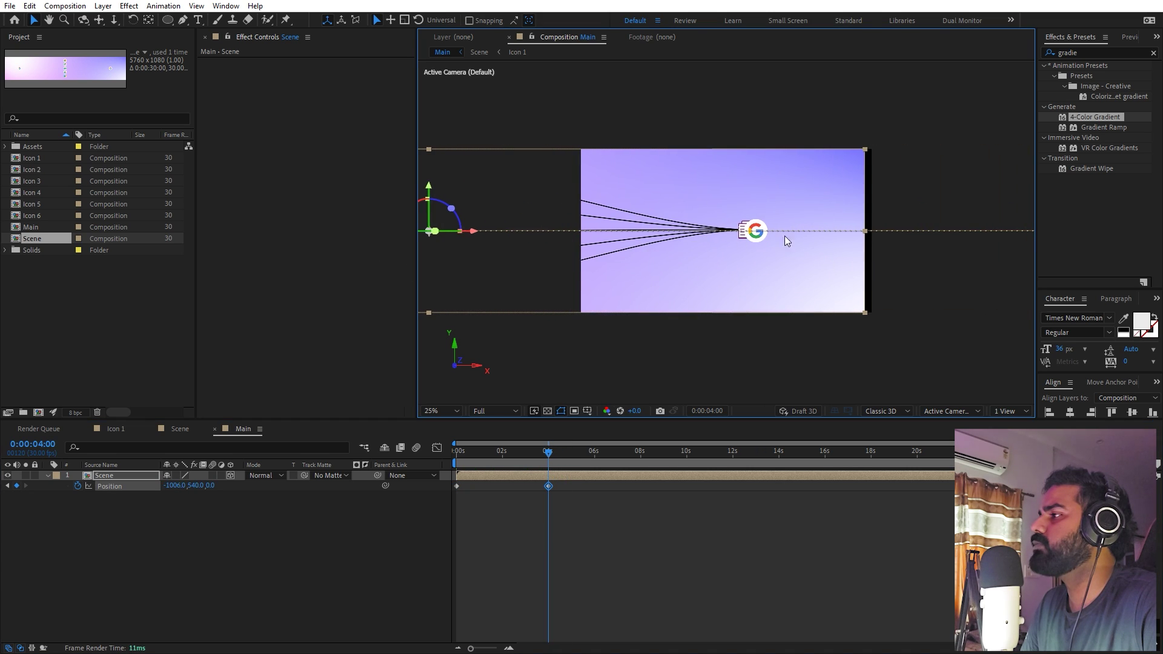
pyautogui.click(869, 233)
pyautogui.moveTo(800, 245); pyautogui.dragTo(809, 245)
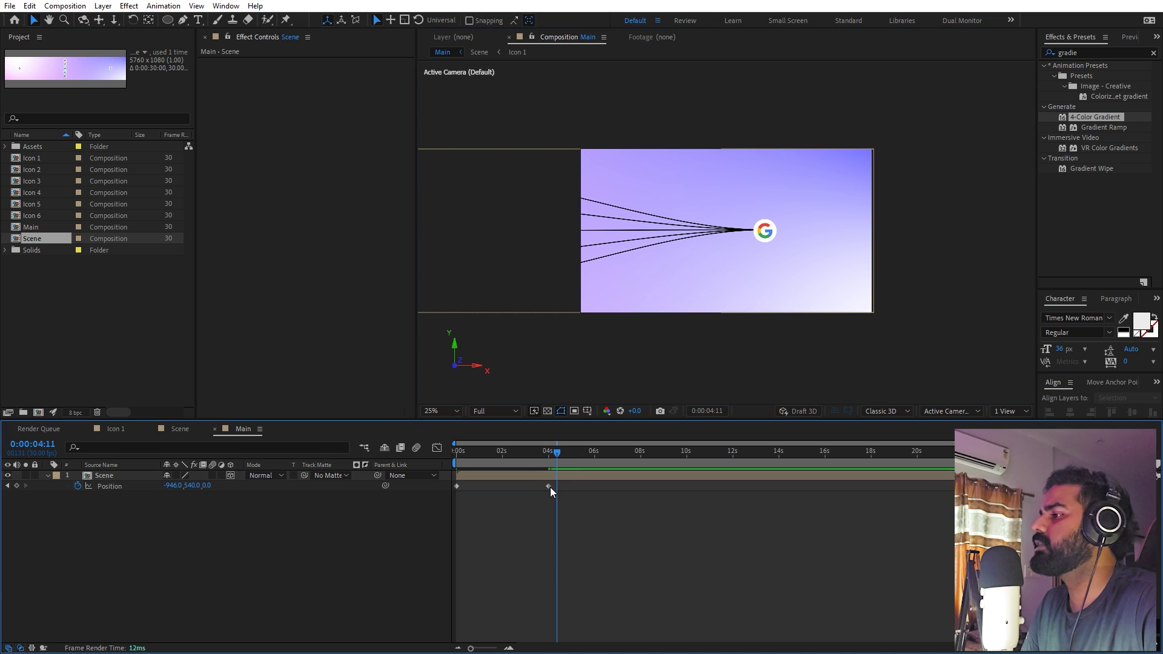
pyautogui.moveTo(549, 486); pyautogui.dragTo(557, 486)
pyautogui.press('Home')
pyautogui.press('space')
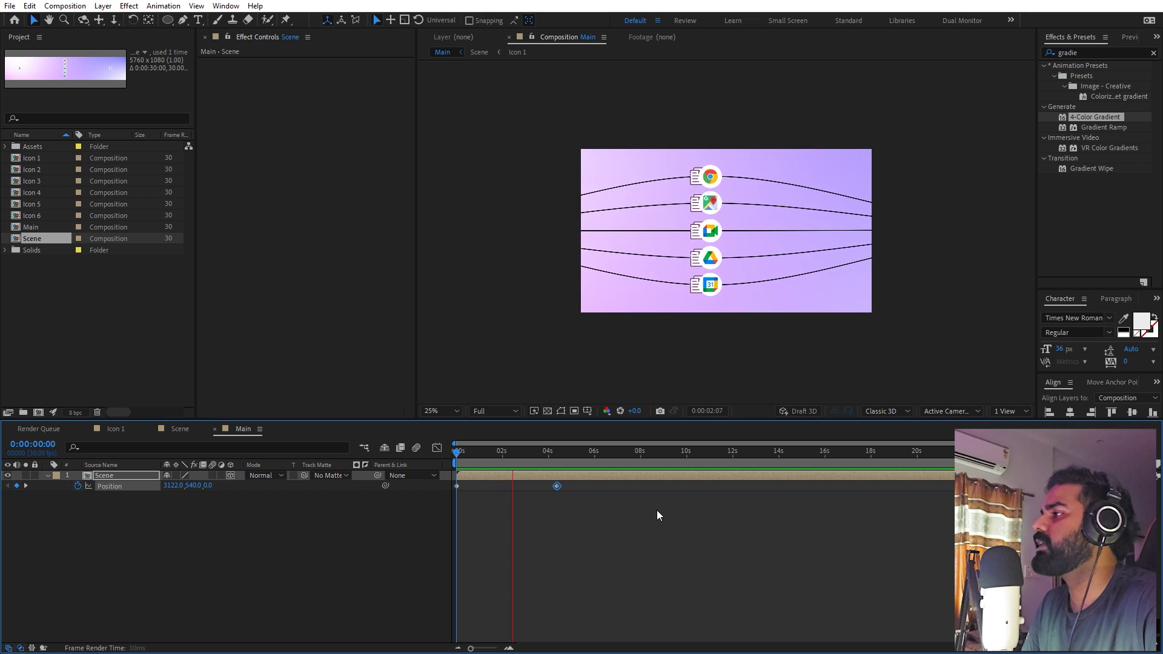
pyautogui.press('space')
# Step: Apply Easy Ease to both Position keyframes of the Scene layer and return to the start
pyautogui.moveTo(687, 512); pyautogui.dragTo(413, 477)
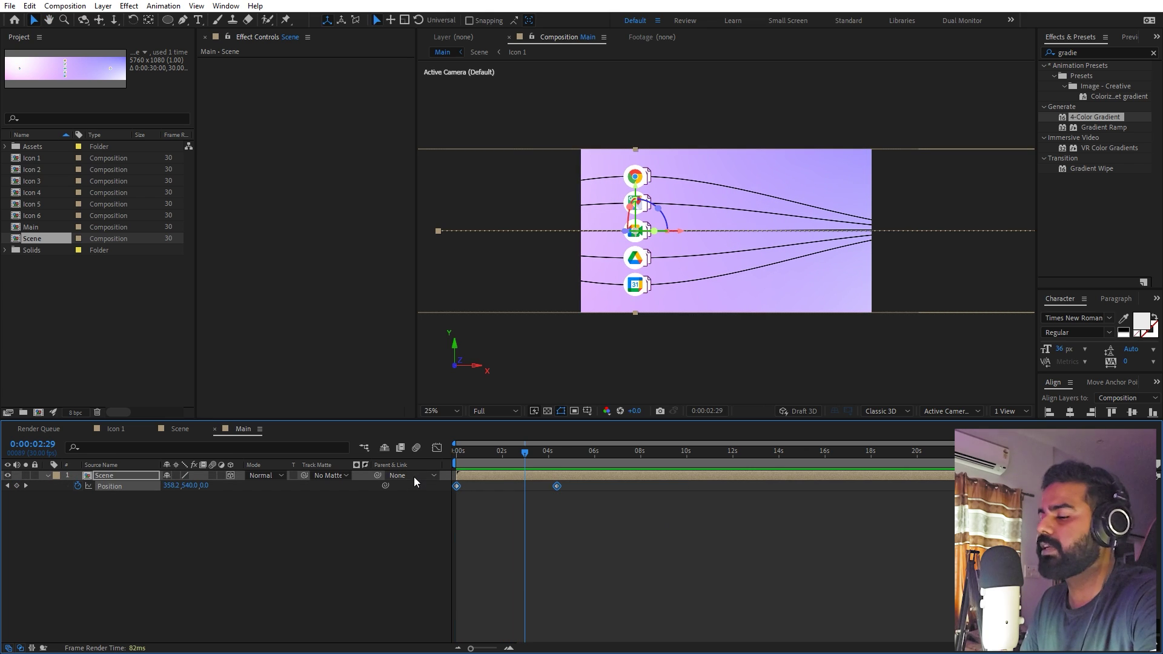
pyautogui.press('F9')
pyautogui.press('Home')
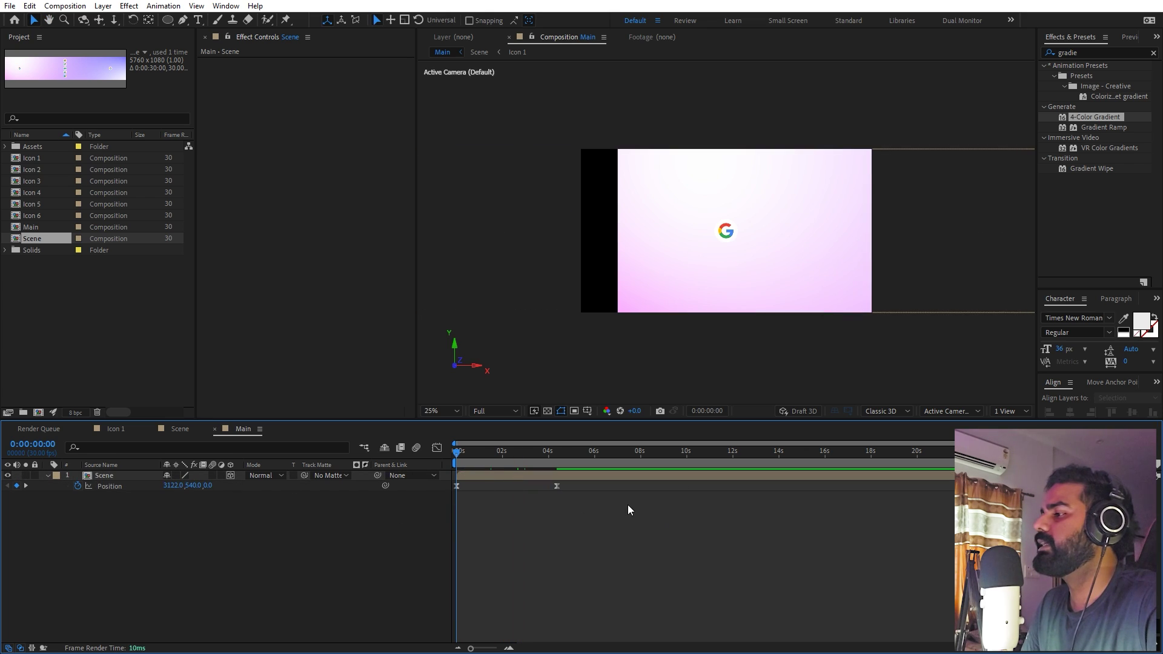
# Step: Move the last Position keyframe of the Scene layer to about 7 seconds and preview the motion
pyautogui.moveTo(557, 486); pyautogui.dragTo(613, 498)
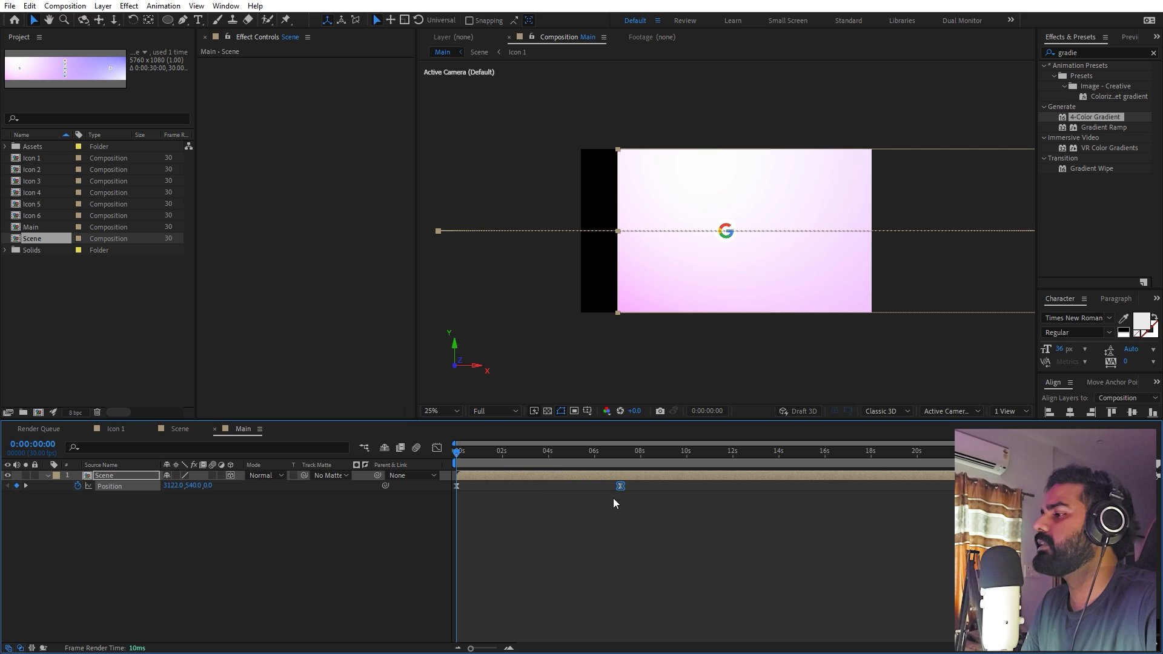
pyautogui.press('space')
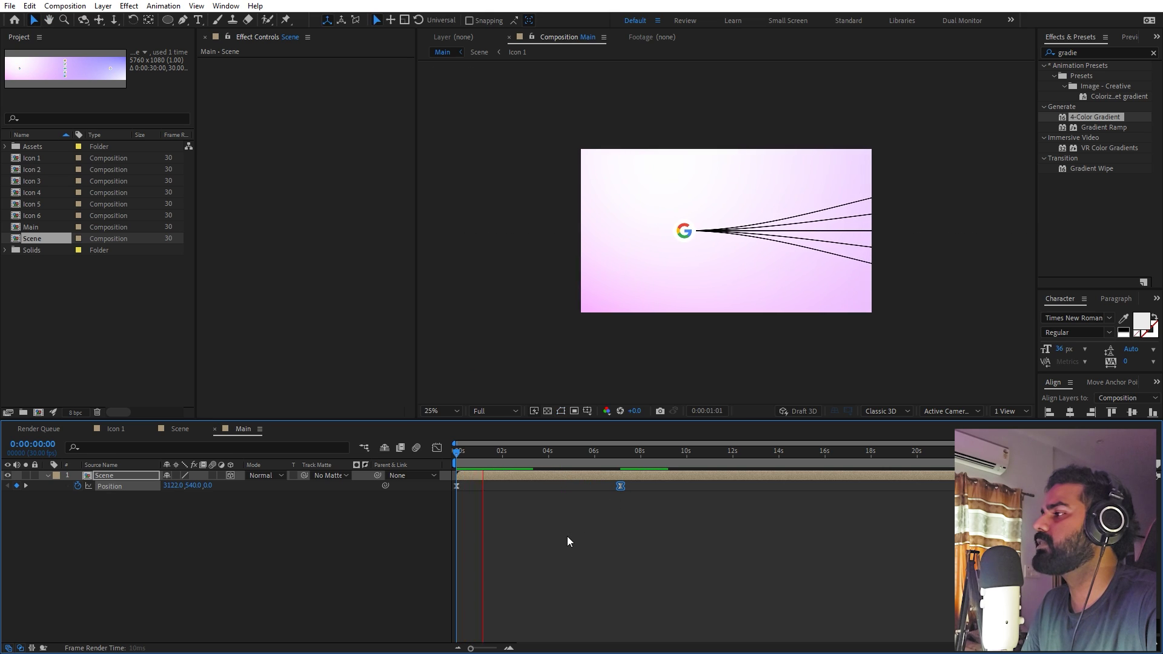
pyautogui.press('space')
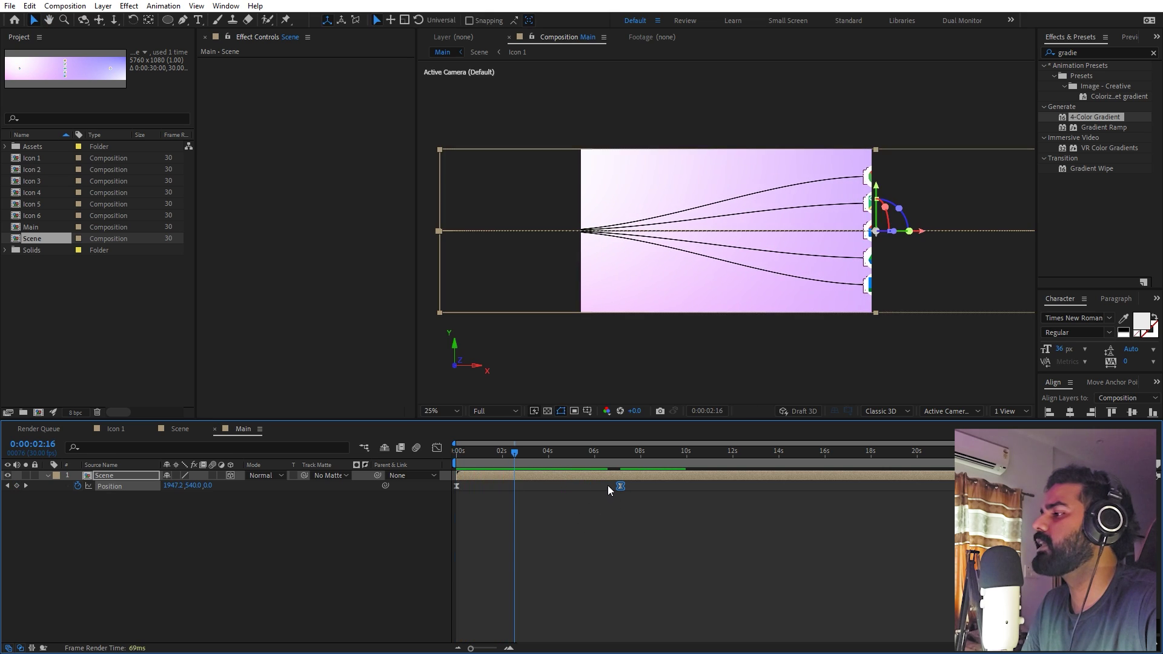
# Step: Move the last Position keyframe to about 6:10, lengthen the speed influence of both keyframes in the speed graph, and preview
pyautogui.moveTo(620, 485); pyautogui.dragTo(439, 489)
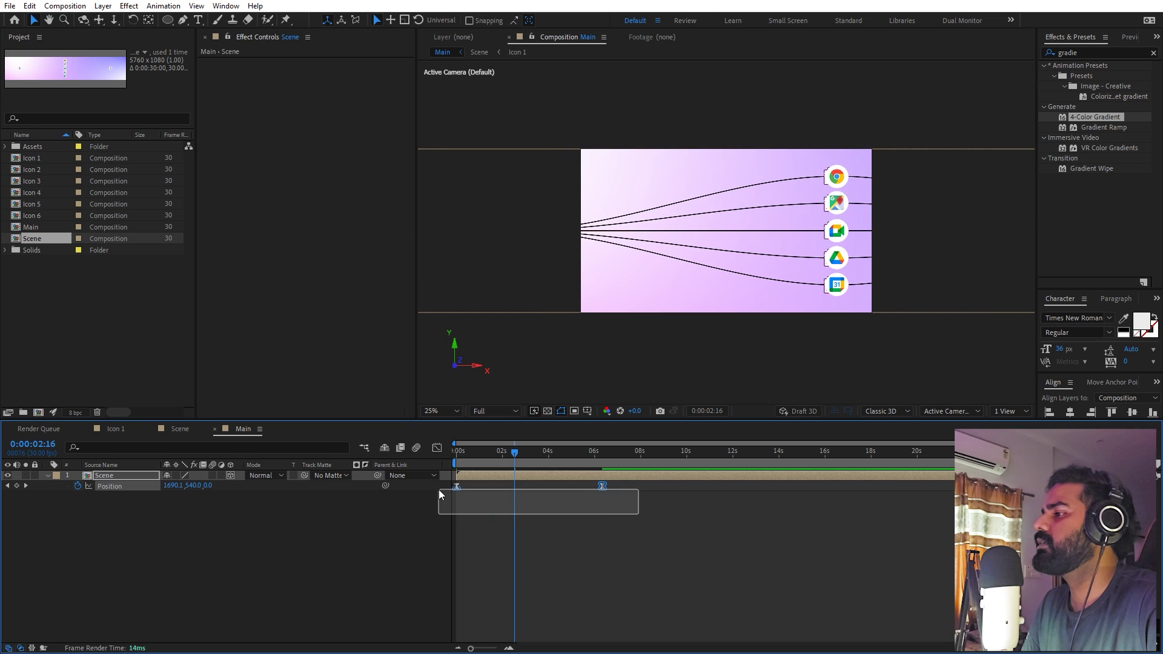
pyautogui.click(437, 449)
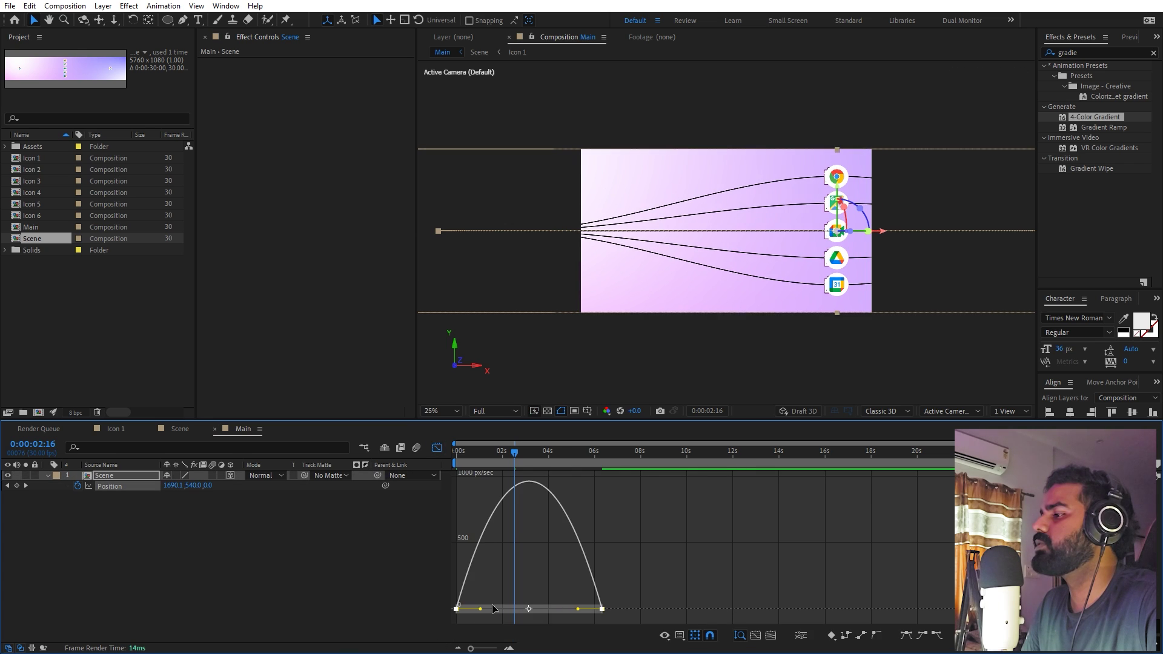
pyautogui.moveTo(482, 609); pyautogui.dragTo(489, 610)
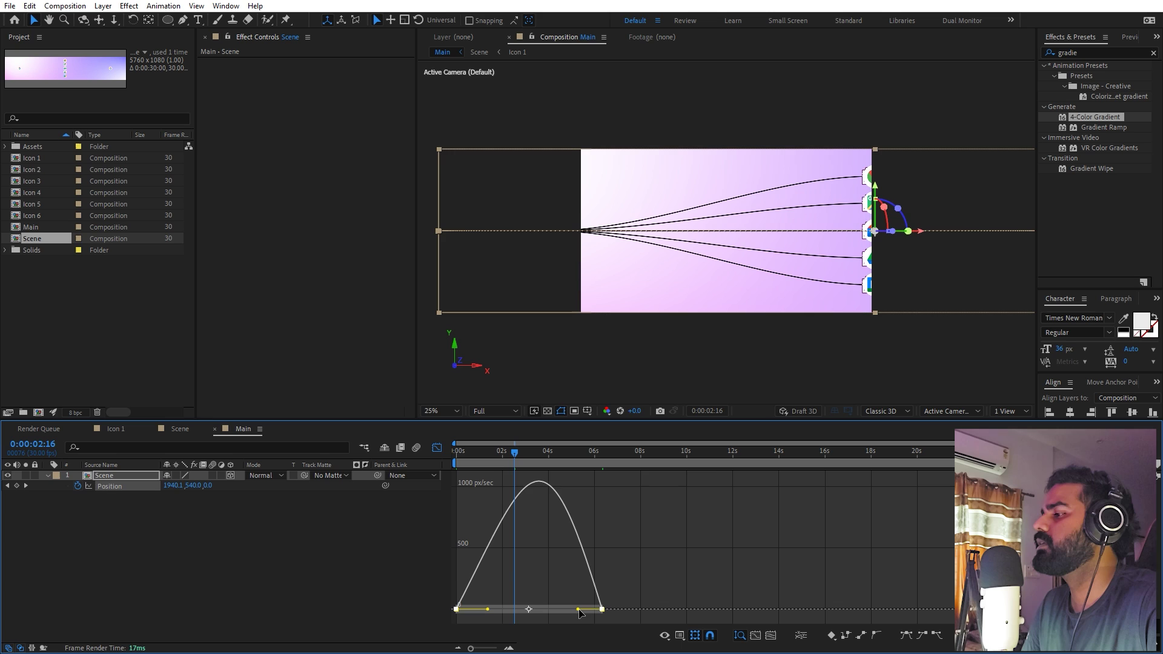
pyautogui.moveTo(578, 610); pyautogui.dragTo(564, 609)
pyautogui.moveTo(514, 454); pyautogui.dragTo(334, 523)
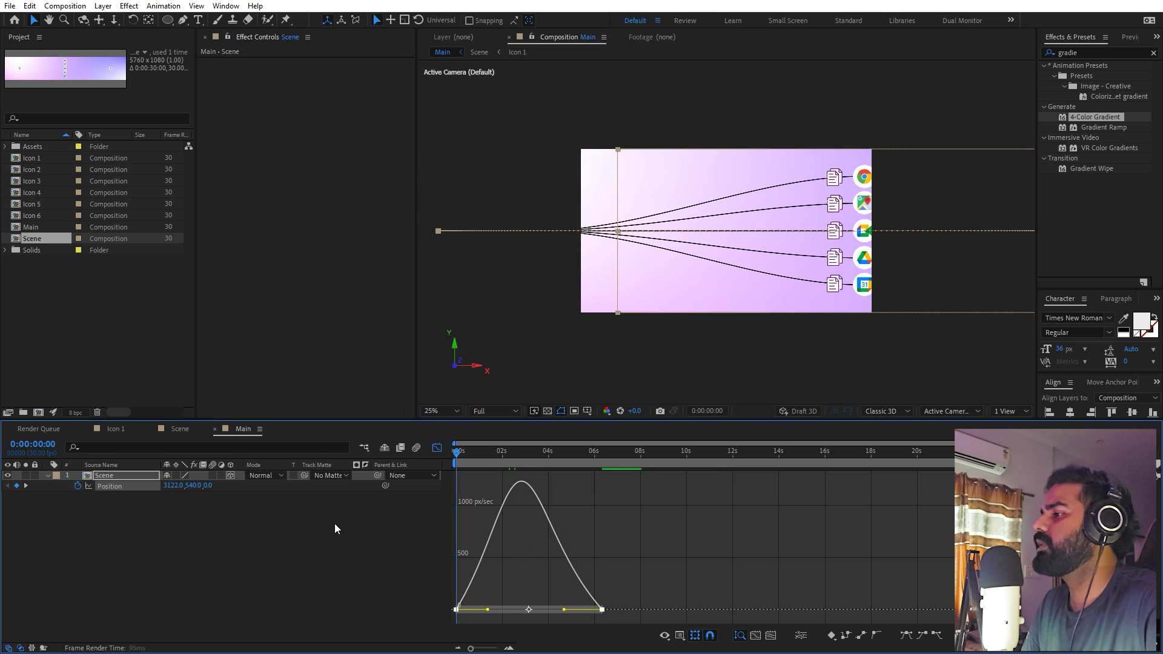
pyautogui.press('space')
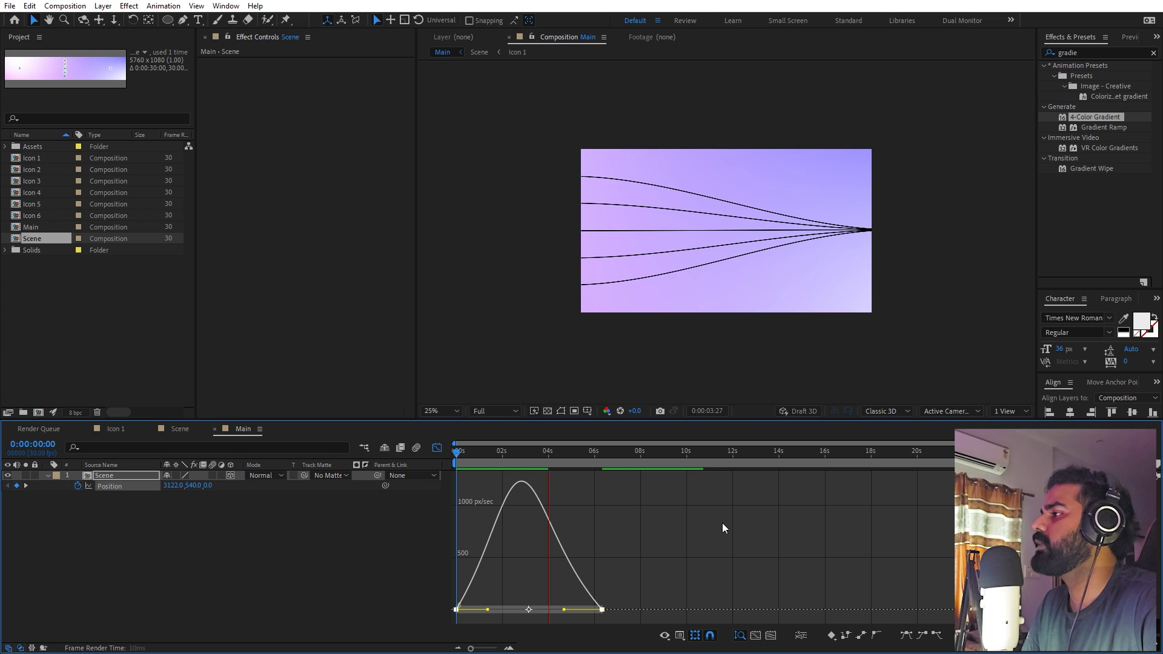
pyautogui.press('space')
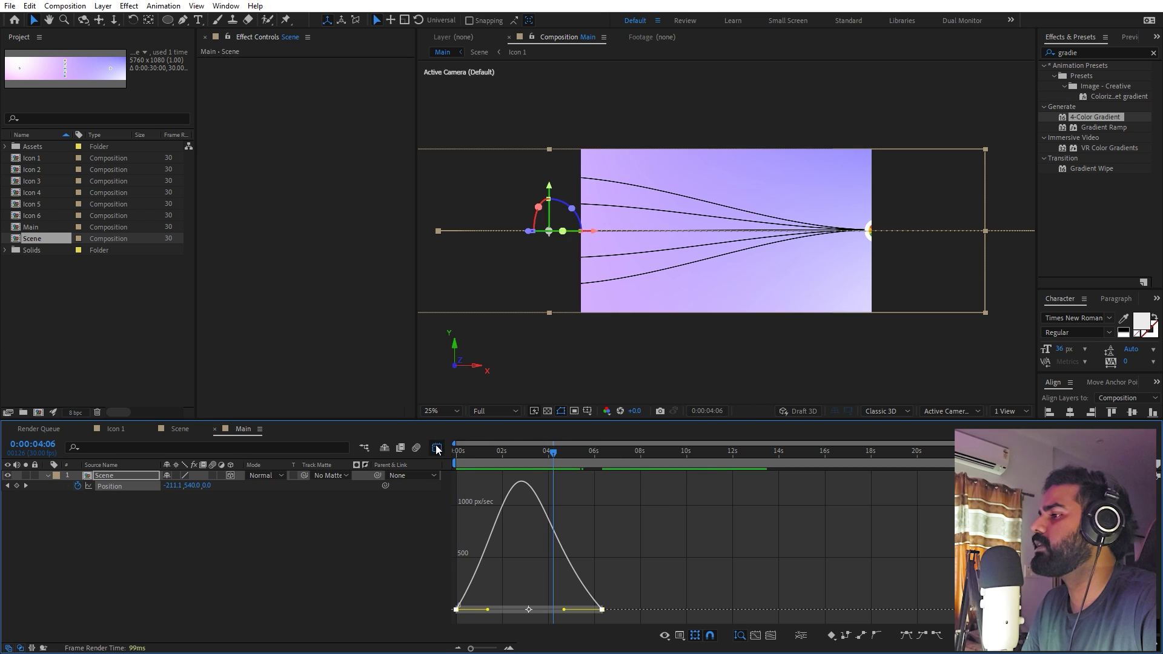
# Step: Move the last Position keyframe of the Scene layer to about 5 seconds and preview from the start
pyautogui.click(437, 449)
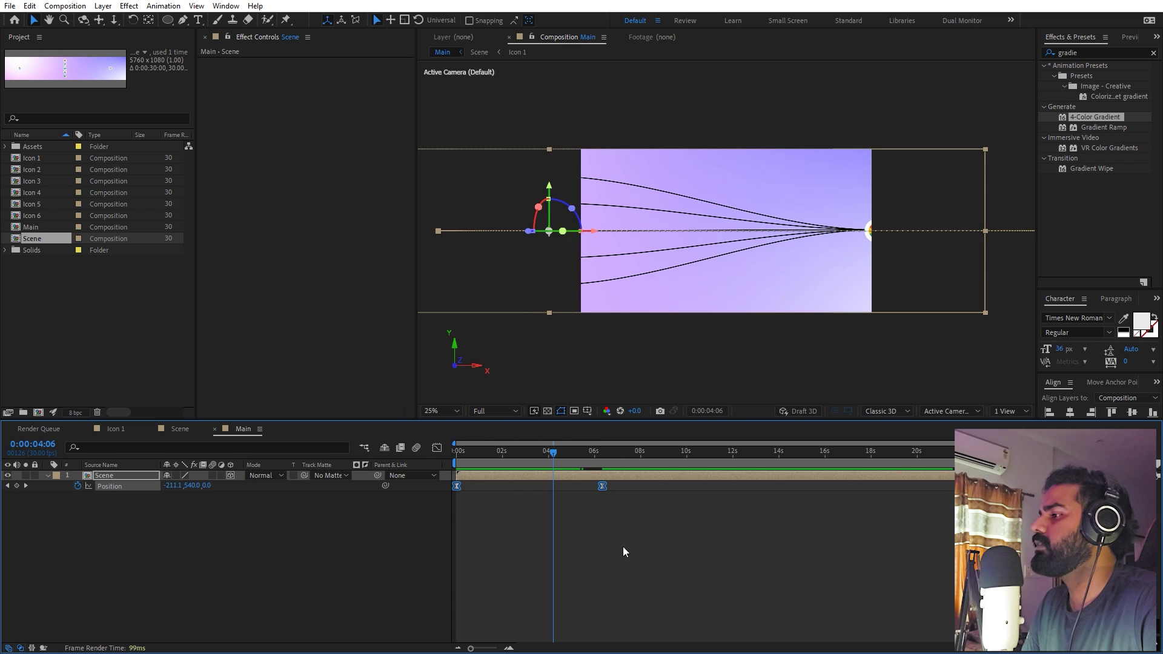
pyautogui.moveTo(606, 486); pyautogui.dragTo(571, 486)
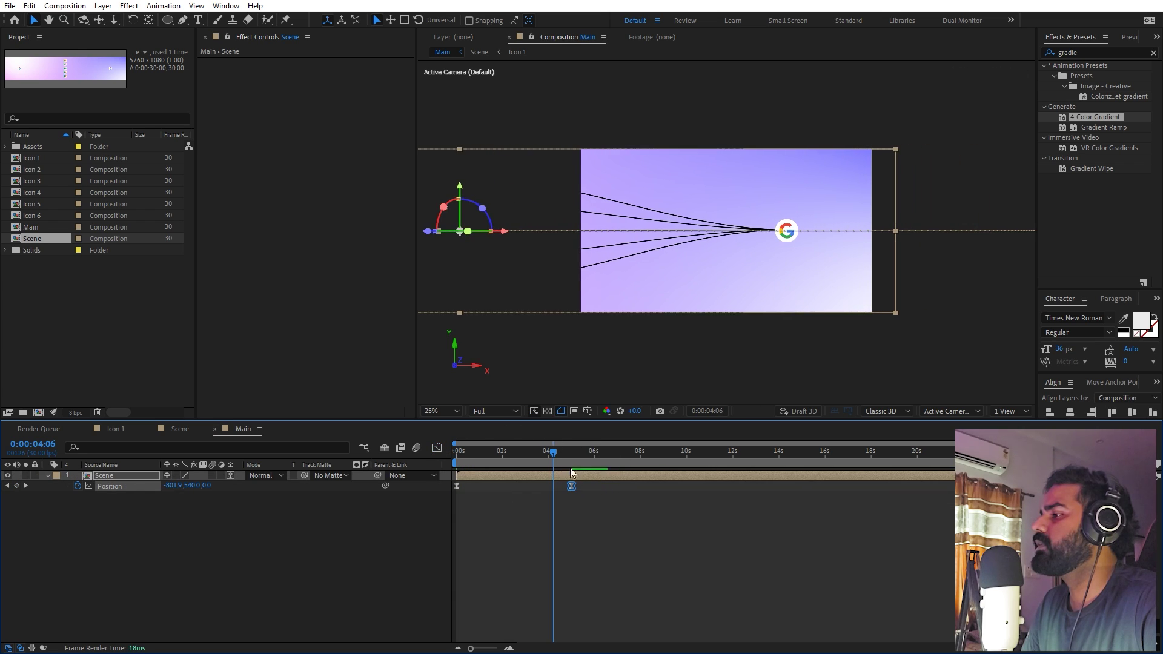
pyautogui.press('Home')
pyautogui.press('space')
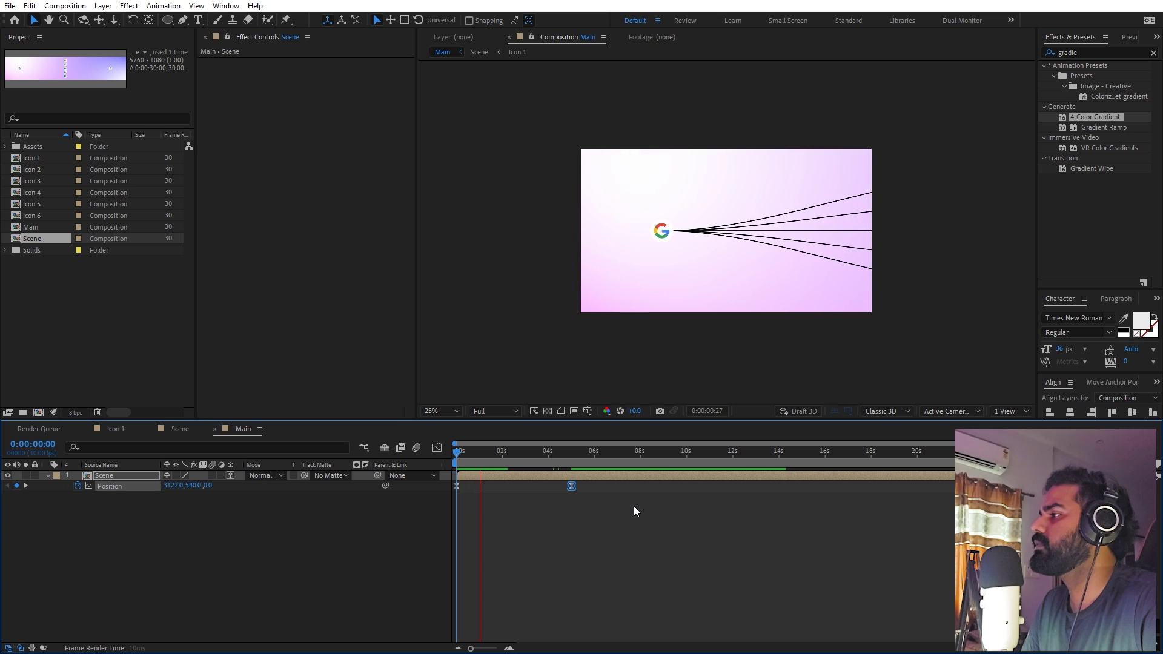
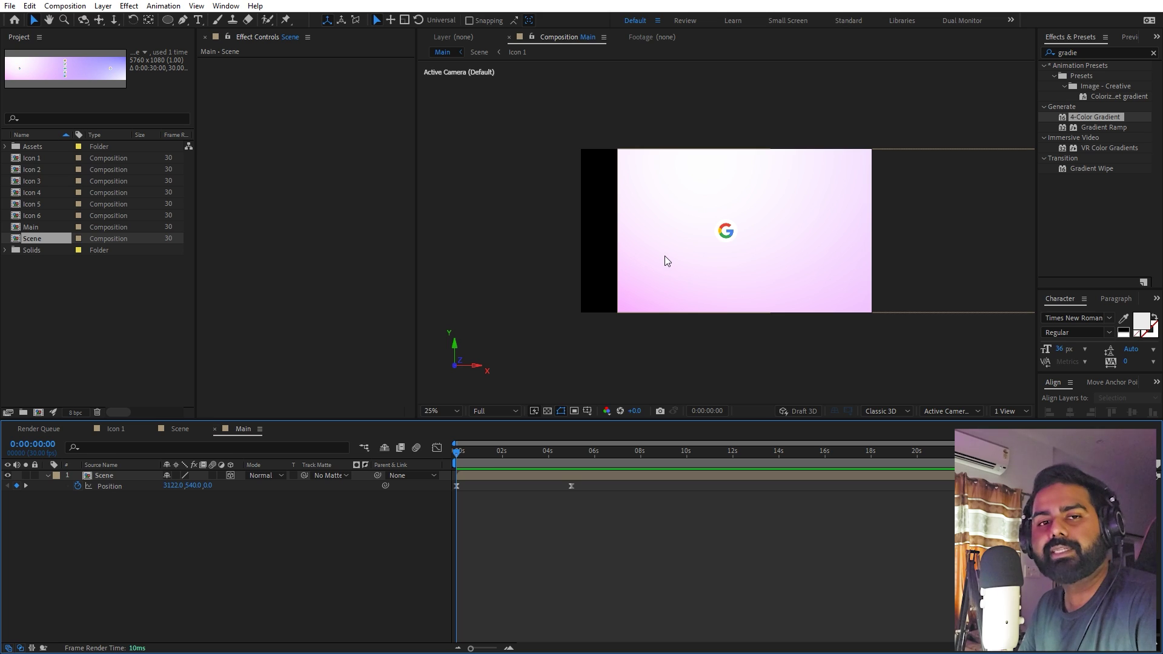
# Step: Create a two-node camera with the 50mm preset in the Main composition
pyautogui.rightClick(115, 567)
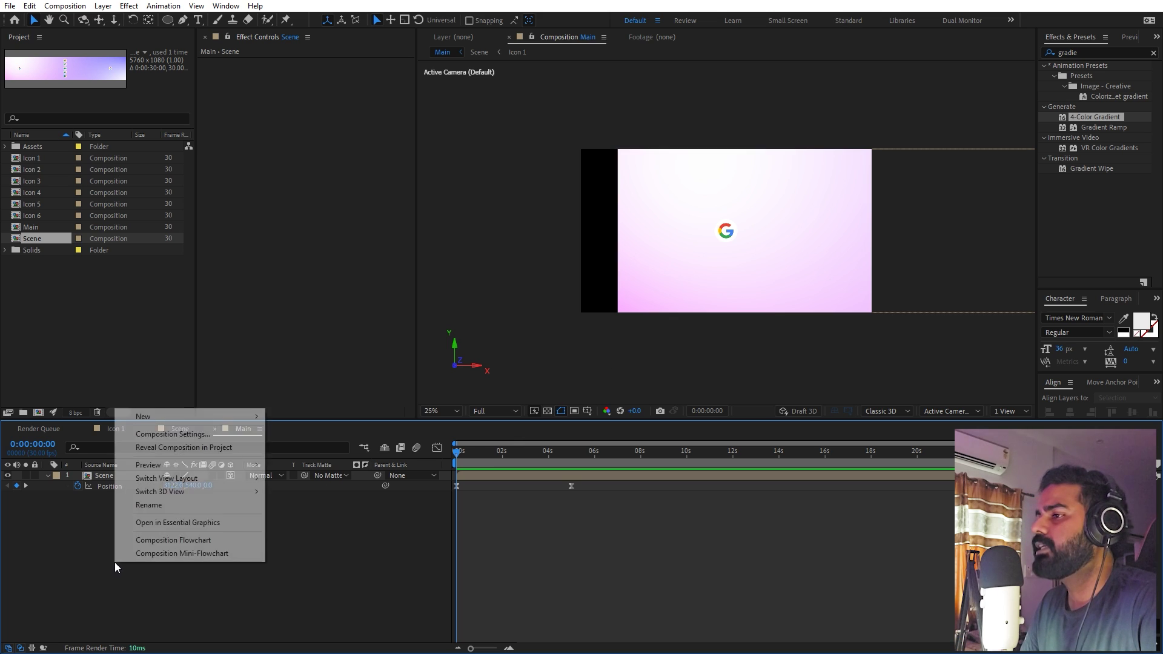
pyautogui.moveTo(169, 417)
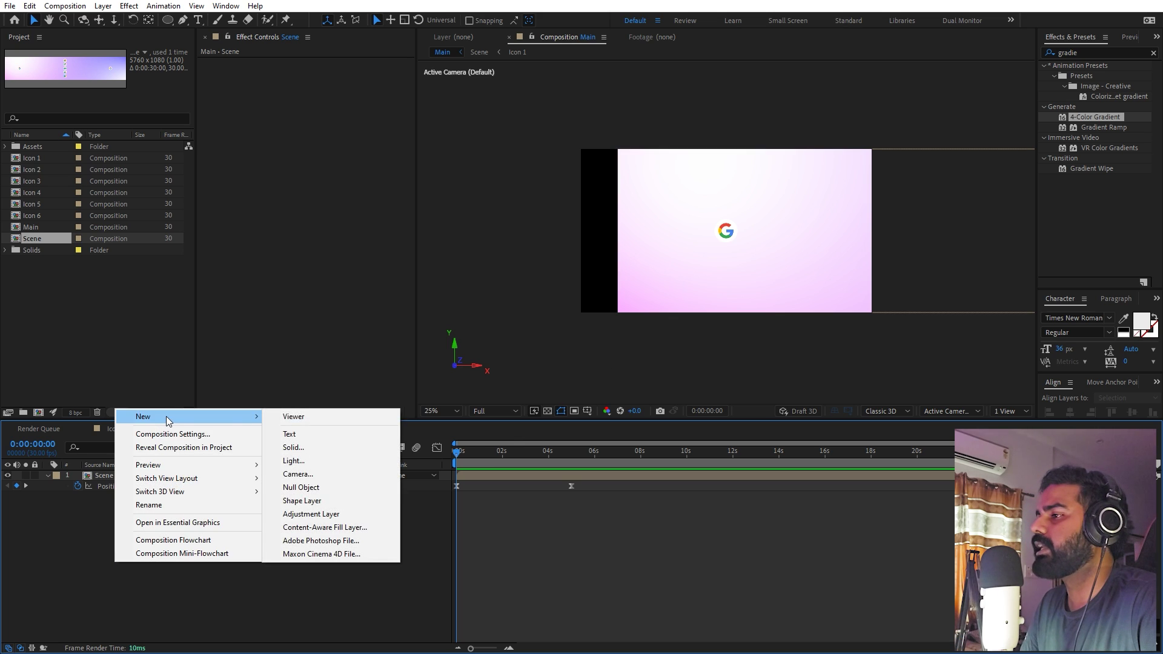
pyautogui.click(297, 474)
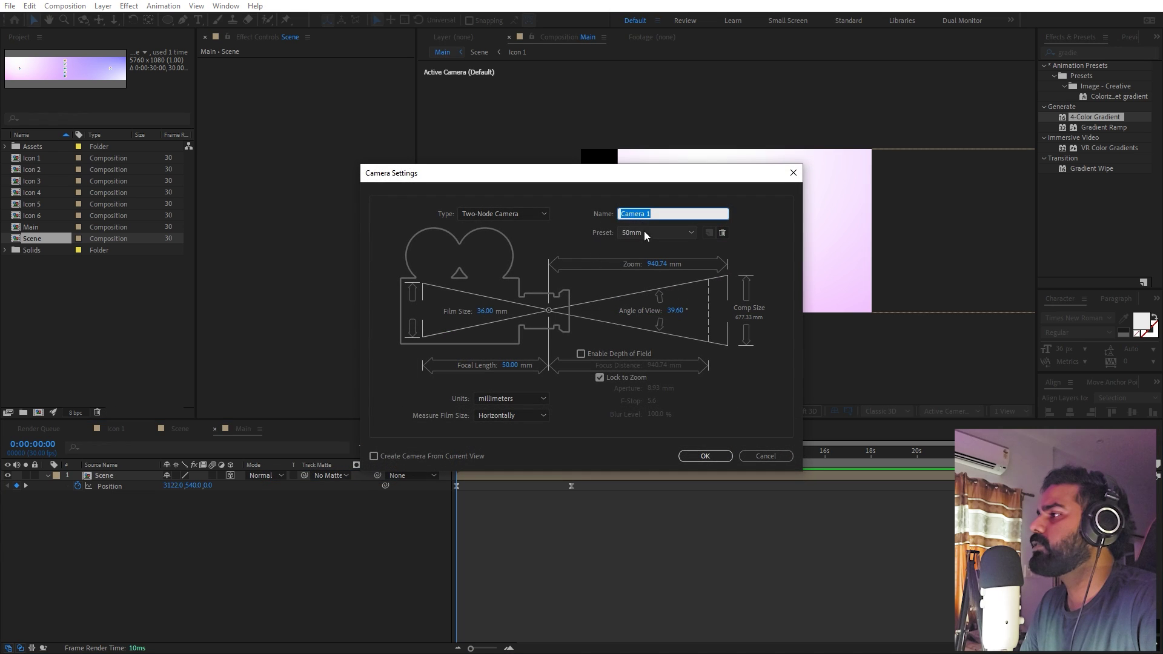
pyautogui.click(628, 235)
pyautogui.click(643, 330)
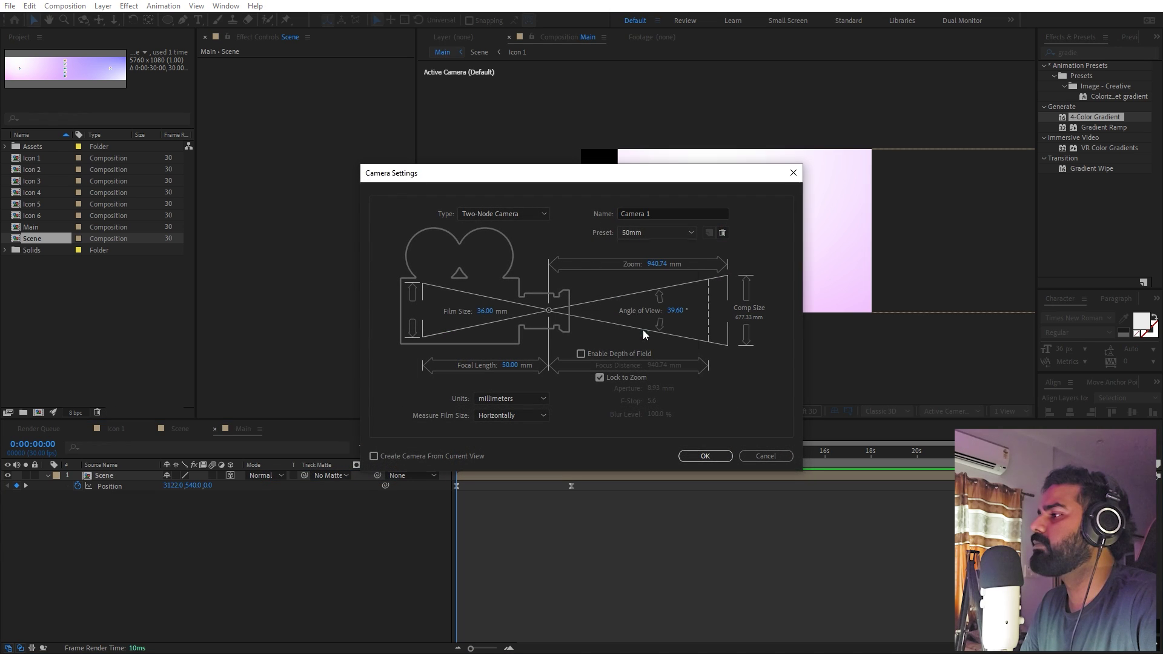
pyautogui.click(705, 456)
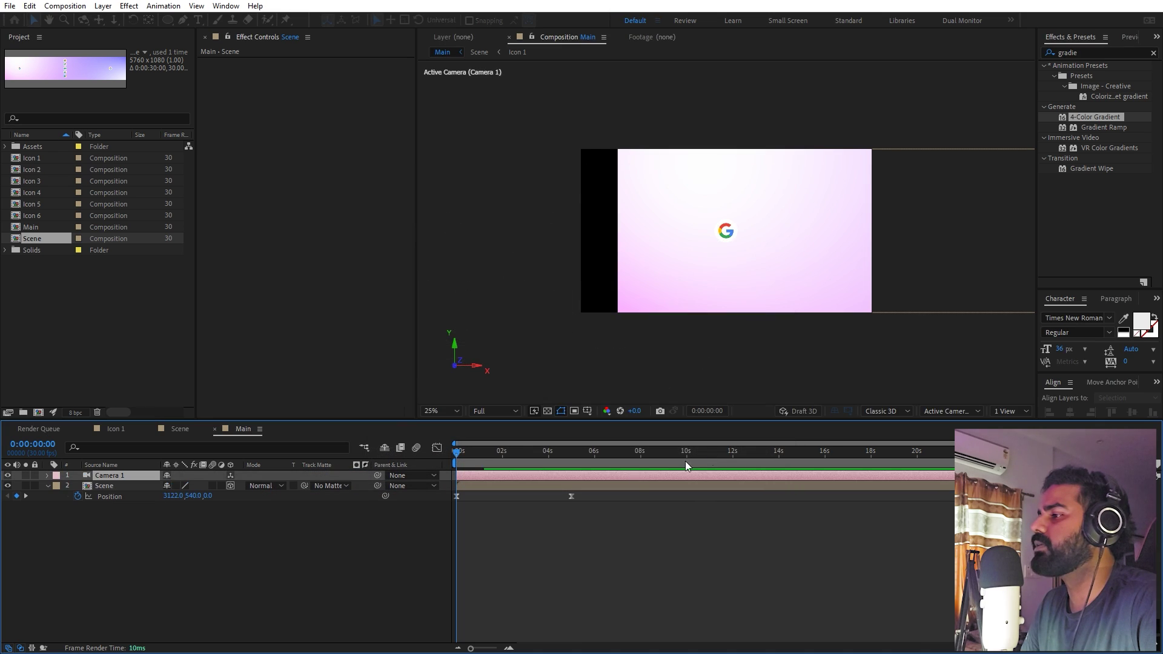
# Step: Add a new null object above the camera in the Main composition
pyautogui.rightClick(135, 585)
pyautogui.moveTo(209, 439)
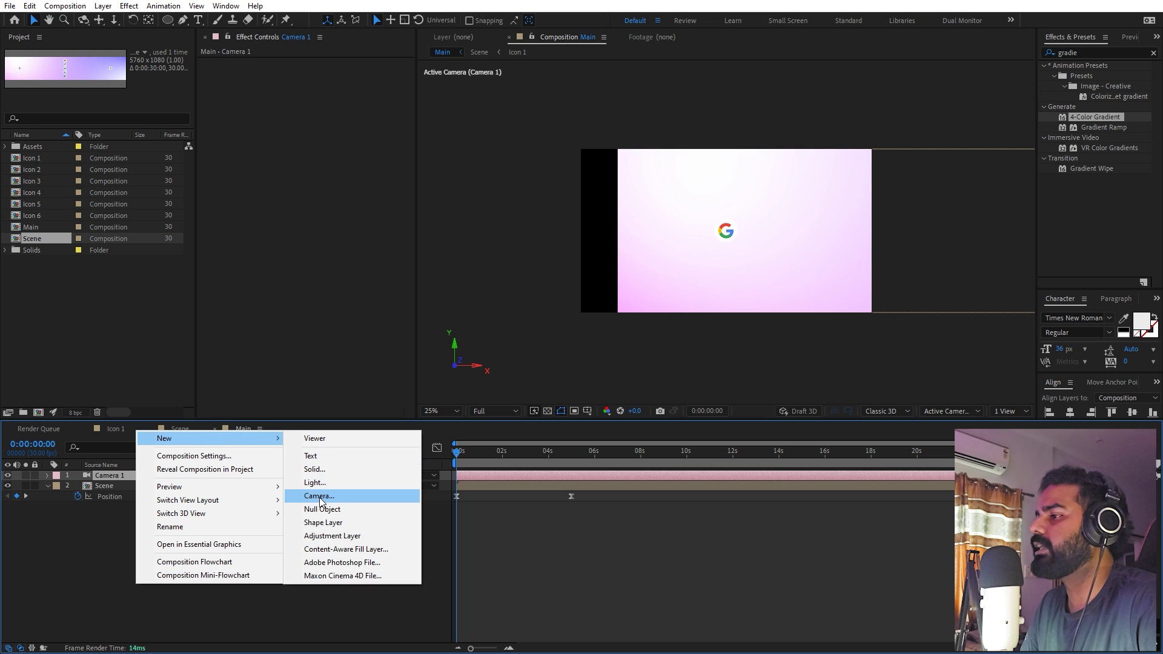
pyautogui.click(322, 509)
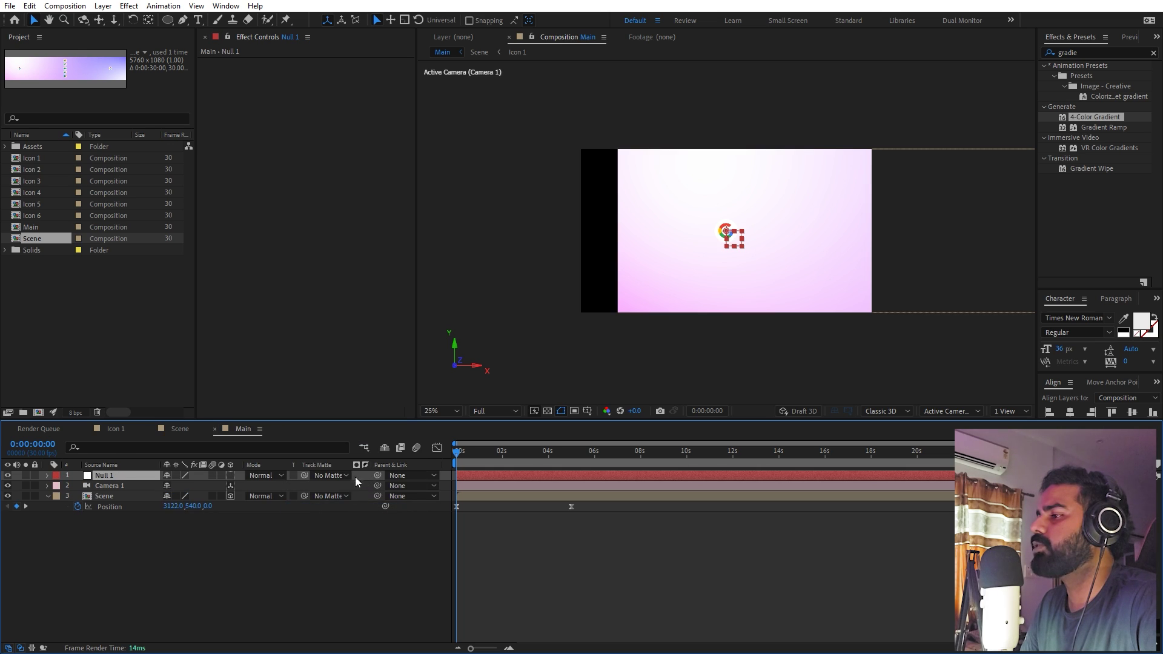
# Step: Make the null object a 3D layer and parent Camera 1 to it
pyautogui.click(132, 487)
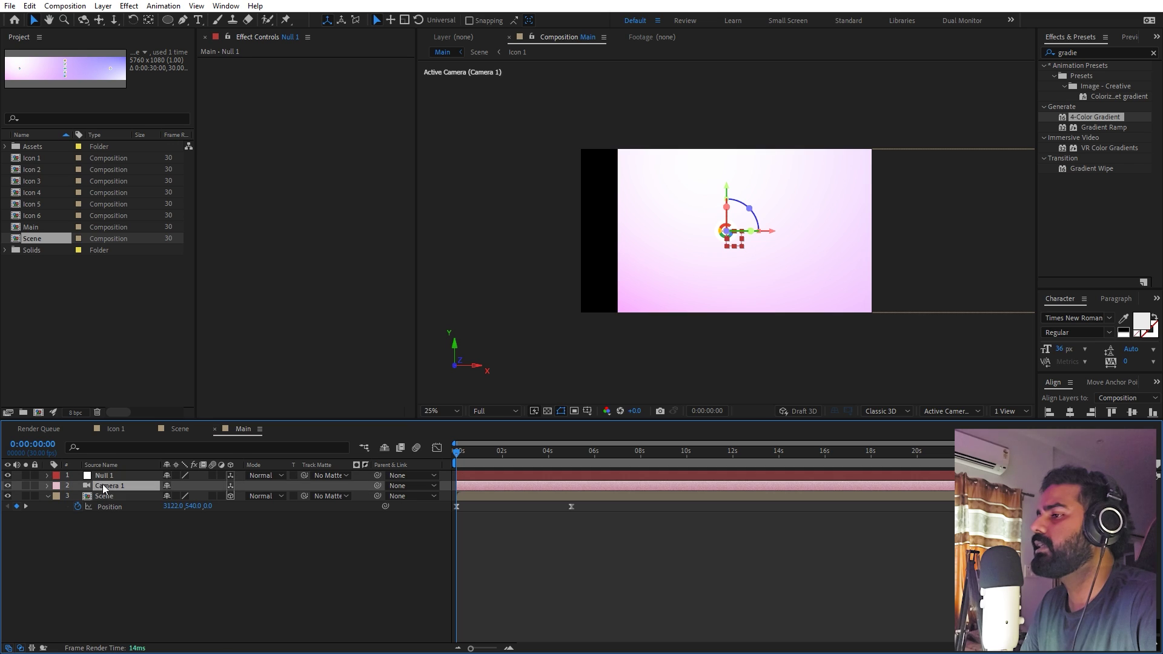
pyautogui.moveTo(378, 489); pyautogui.dragTo(126, 475)
pyautogui.click(203, 554)
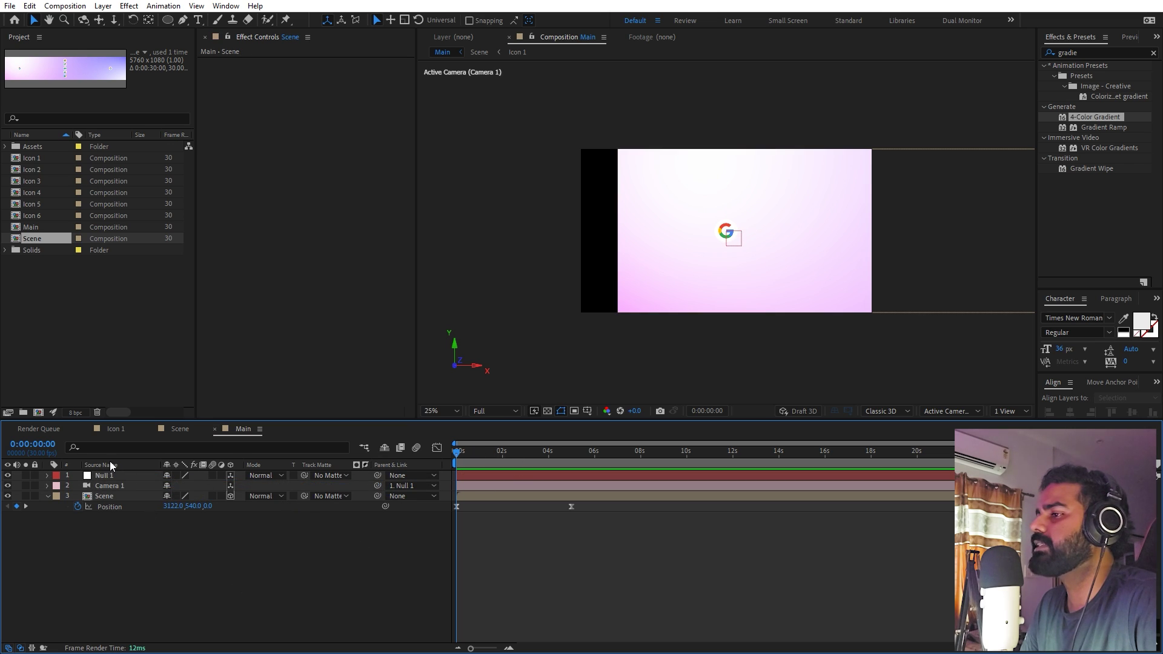
# Step: Orbit the camera around the Google icon so the Scene layer appears tilted in perspective
pyautogui.click(115, 495)
pyautogui.click(83, 20)
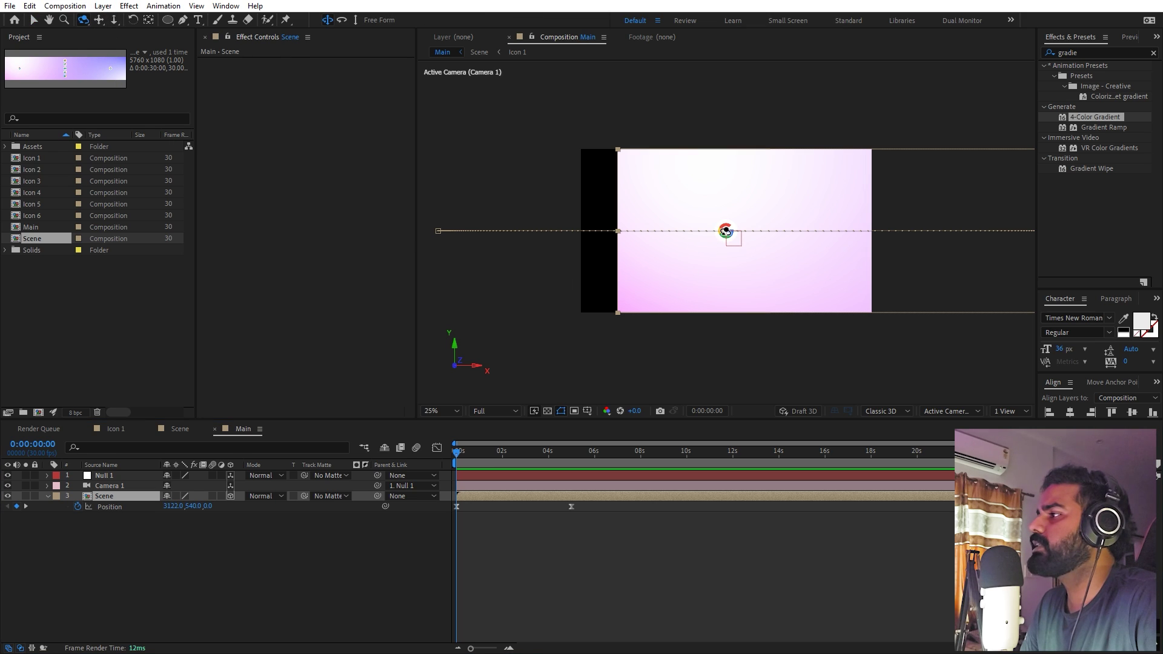
pyautogui.moveTo(726, 231)
pyautogui.mouseDown()
pyautogui.moveTo(727, 207)
pyautogui.moveTo(750, 229)
pyautogui.moveTo(736, 219)
pyautogui.mouseUp()
pyautogui.click(126, 532)
# Step: Rotate the Scene layer to about -21.2° on X and -25.3° on Z, undoing the last unwanted adjustment
pyautogui.click(105, 496)
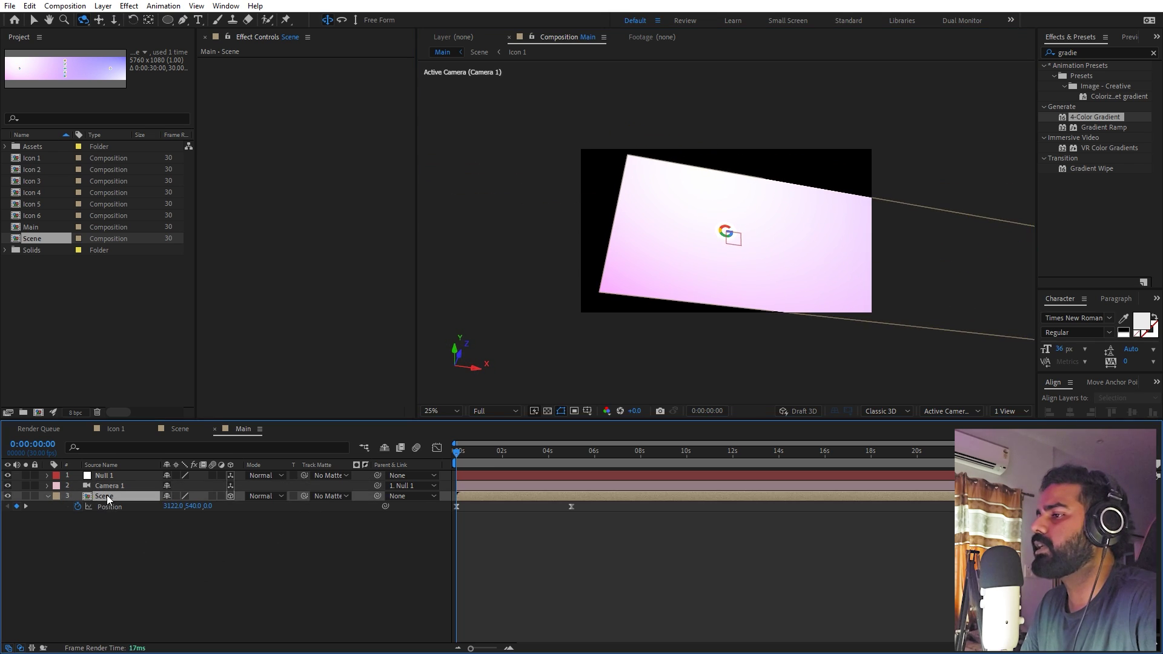
pyautogui.press('r')
pyautogui.moveTo(181, 527); pyautogui.dragTo(151, 542)
pyautogui.hotkey('ctrl', 'z')
# Step: Reposition the null object to about 1462, 1081, 0 to bring the Google icon back into frame
pyautogui.click(118, 475)
pyautogui.press('v')
pyautogui.press('p')
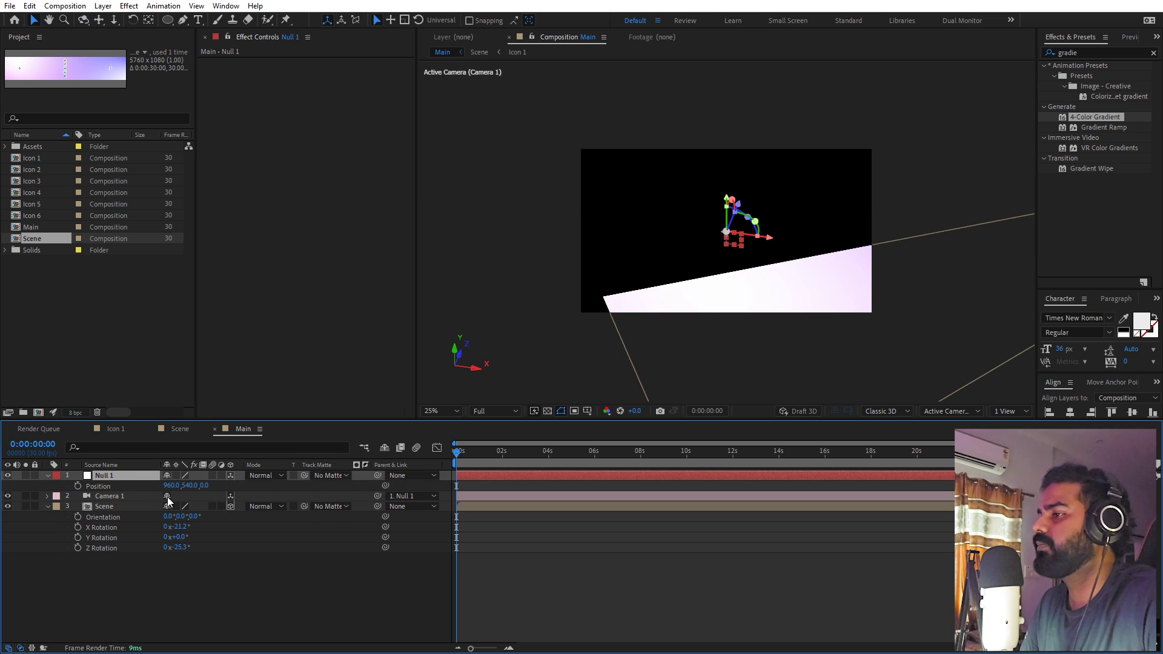
pyautogui.moveTo(171, 485); pyautogui.dragTo(401, 539)
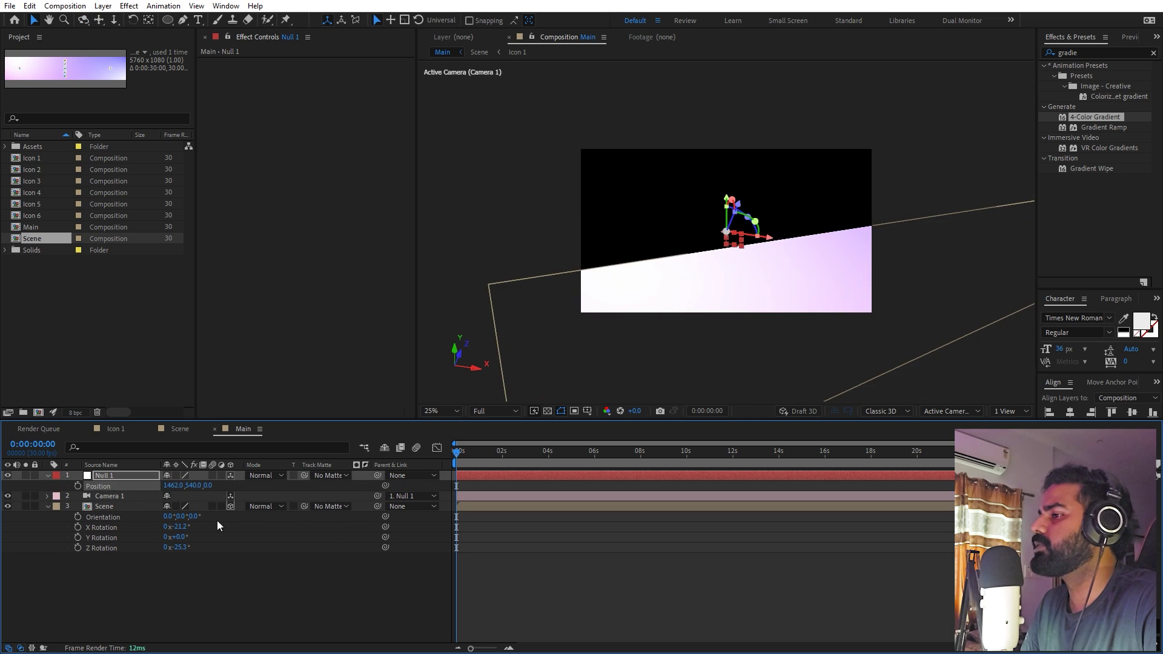
pyautogui.moveTo(192, 487); pyautogui.dragTo(437, 420)
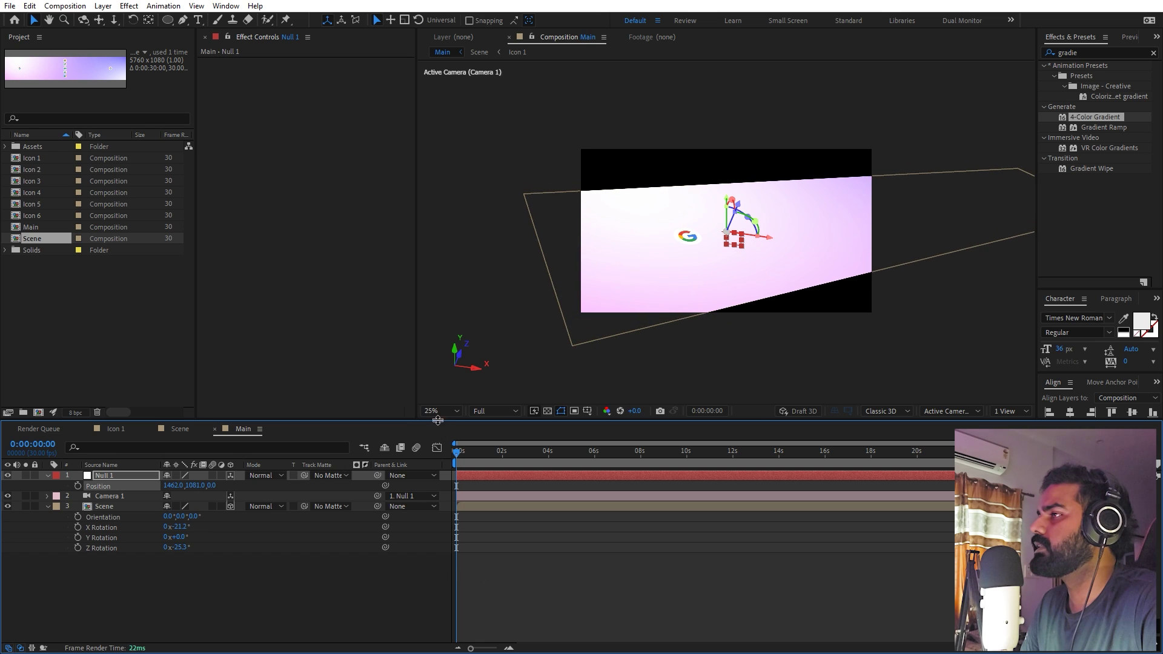
# Step: Orbit the camera slightly around the Google icon to refine the tilted view of the Scene layer
pyautogui.click(84, 19)
pyautogui.click(130, 507)
pyautogui.moveTo(699, 240); pyautogui.dragTo(663, 251)
pyautogui.press('.')
pyautogui.scroll(-2, 663, 251)
pyautogui.click(722, 546)
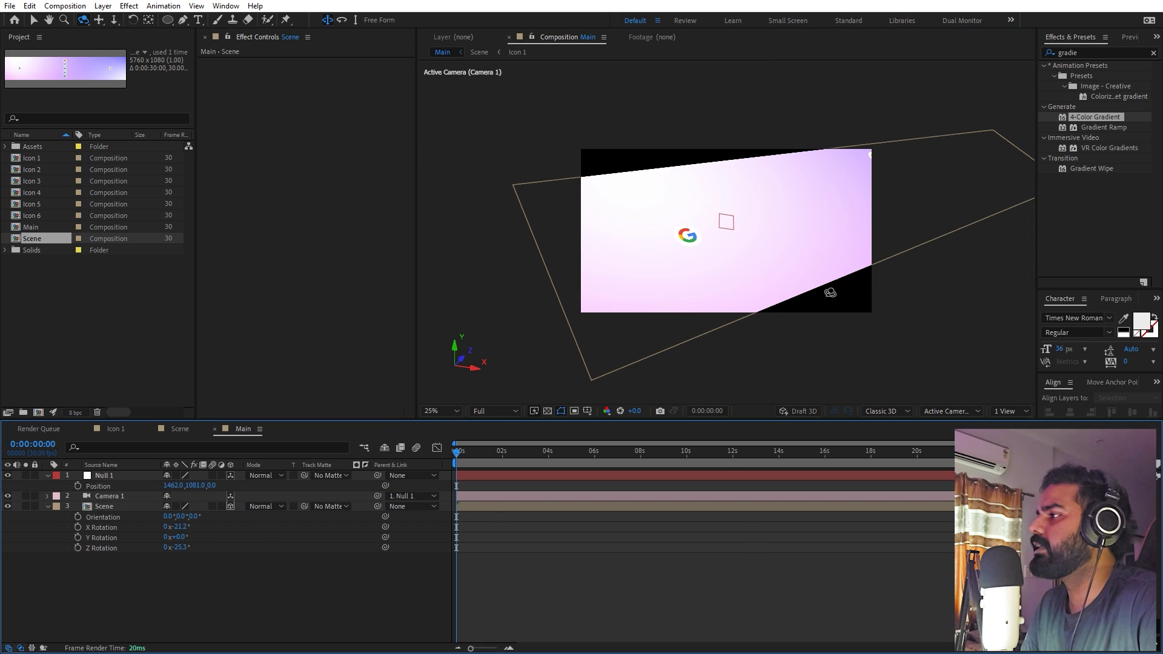
pyautogui.press('v')
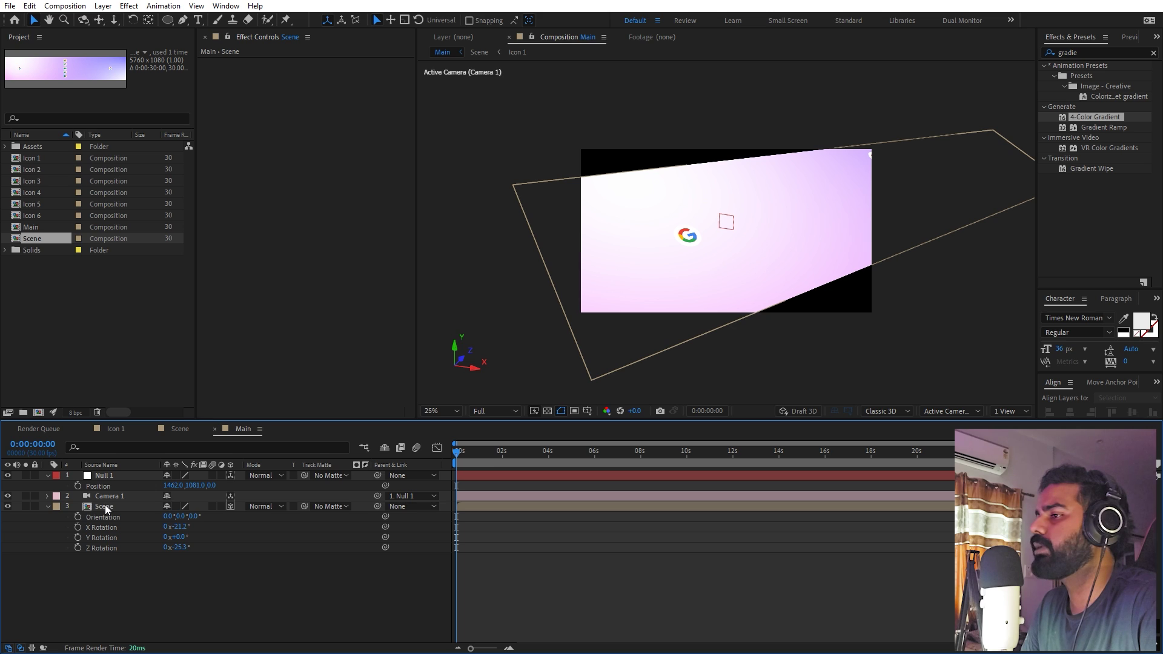
# Step: Open the Scene composition and triple its height from its composition settings to 3240 px
pyautogui.doubleClick(107, 508)
pyautogui.click(65, 5)
pyautogui.click(84, 38)
pyautogui.doubleClick(492, 265)
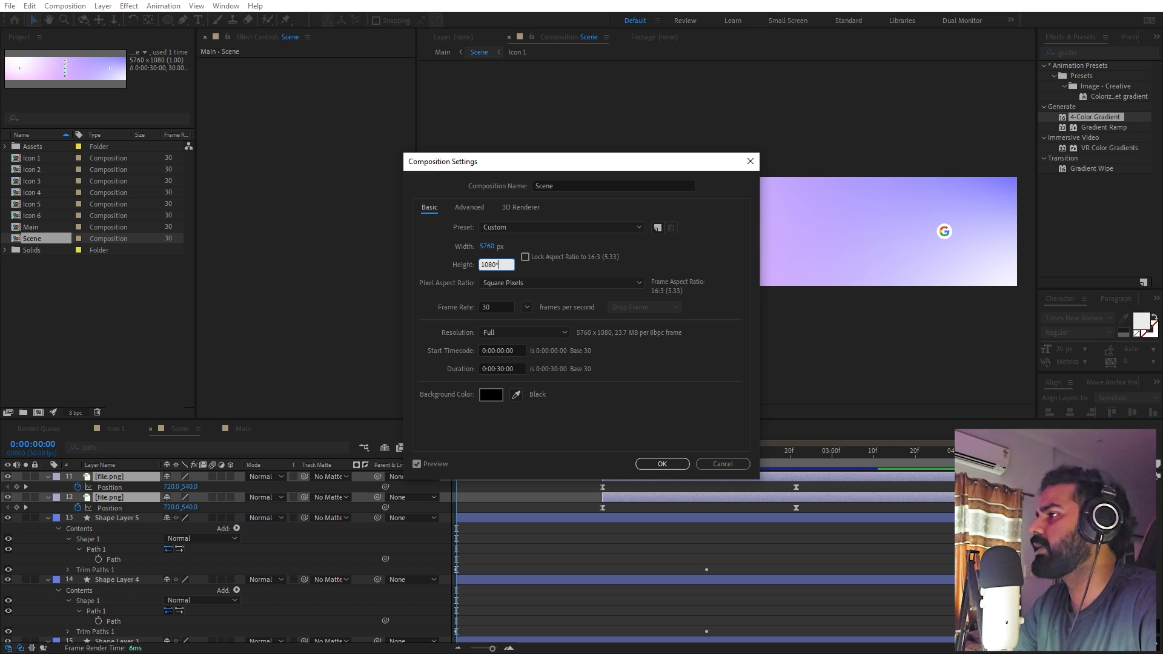
pyautogui.write('*3')
pyautogui.press('Return')
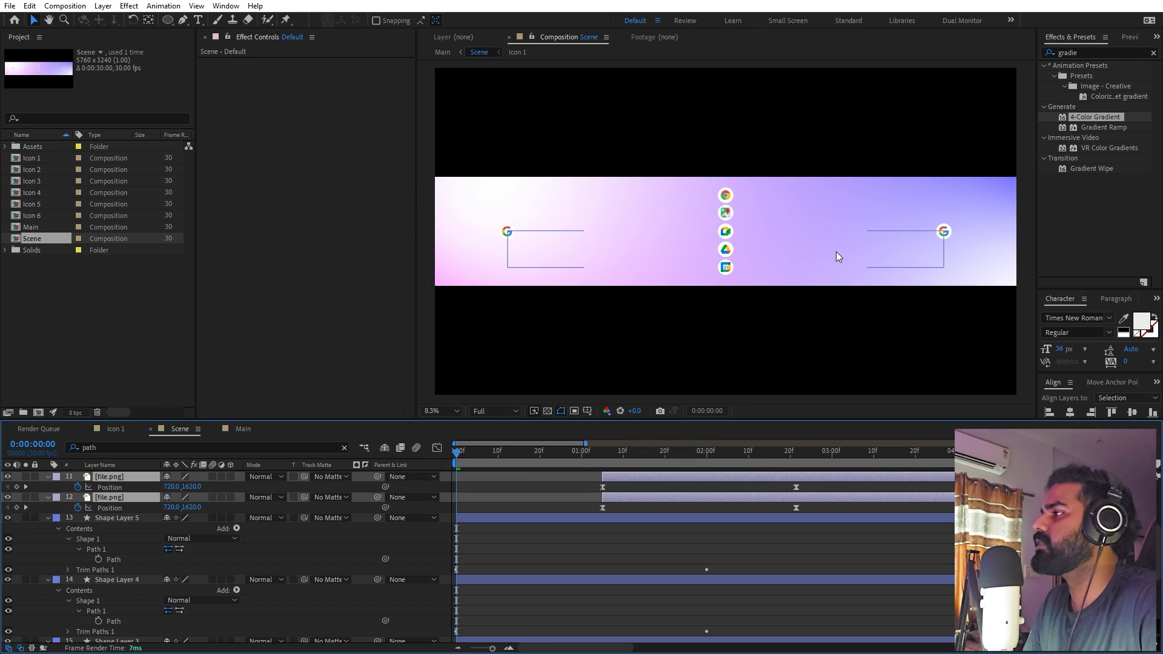
# Step: Fit White Solid 1 to the full size of the Scene composition so the gradient fills it
pyautogui.scroll(-2, 836, 252)
pyautogui.scroll(-5, 73, 588)
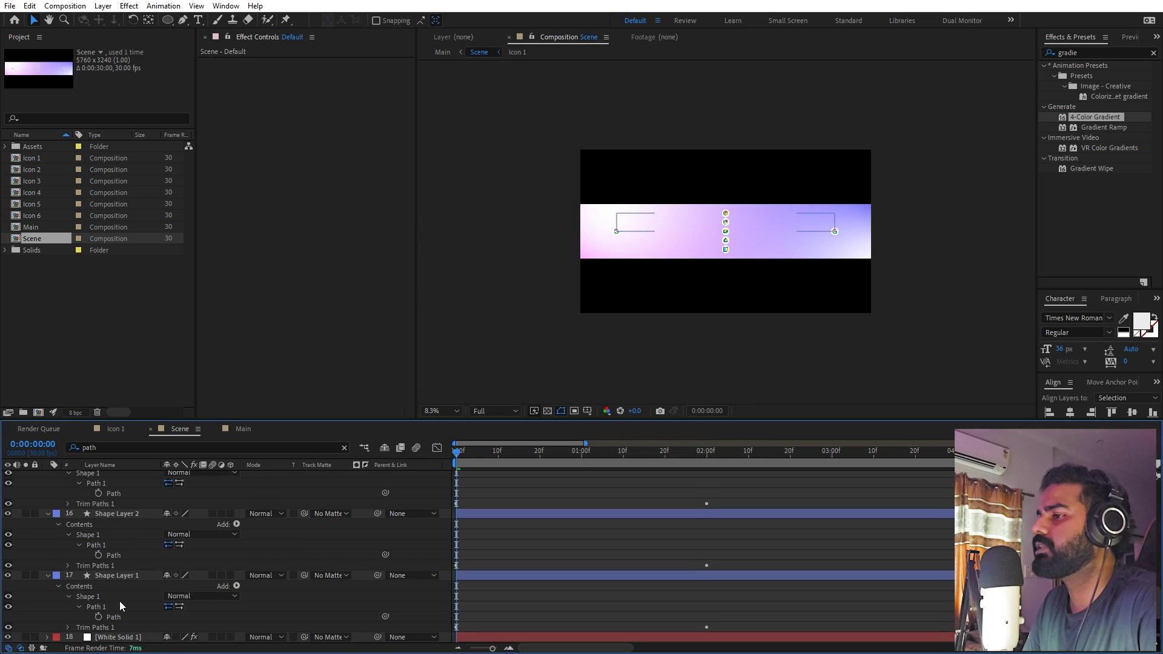
pyautogui.click(122, 637)
pyautogui.hotkey('ctrl', 'alt', 'f')
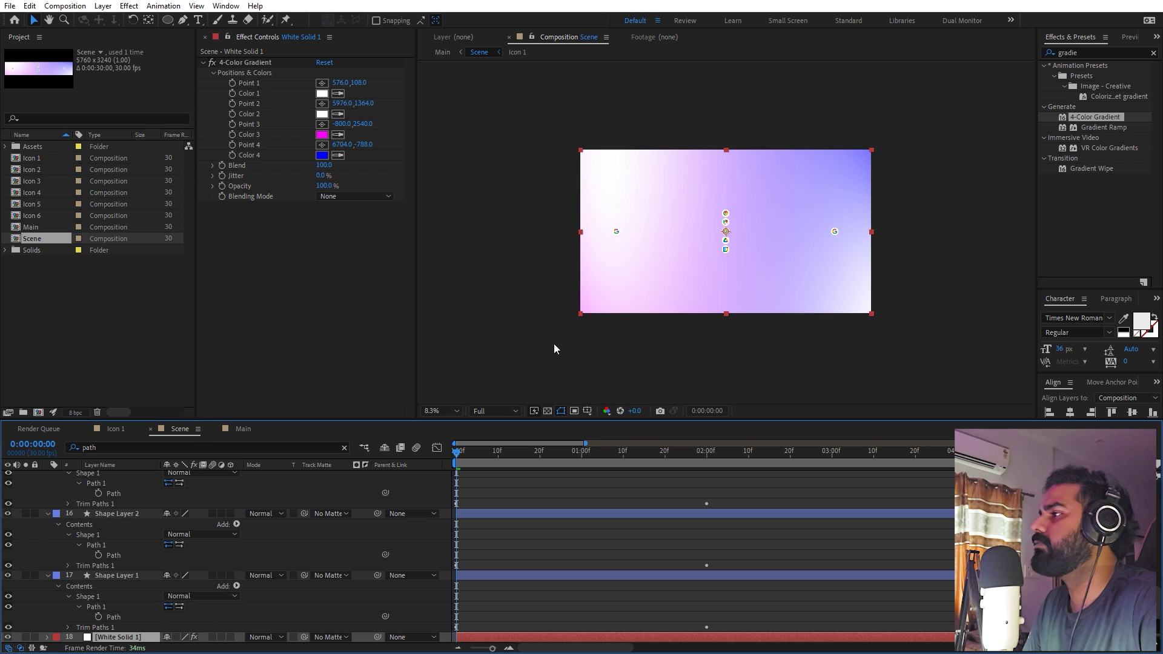
# Step: Widen the Scene composition by 1920 px to 7680 px
pyautogui.click(65, 6)
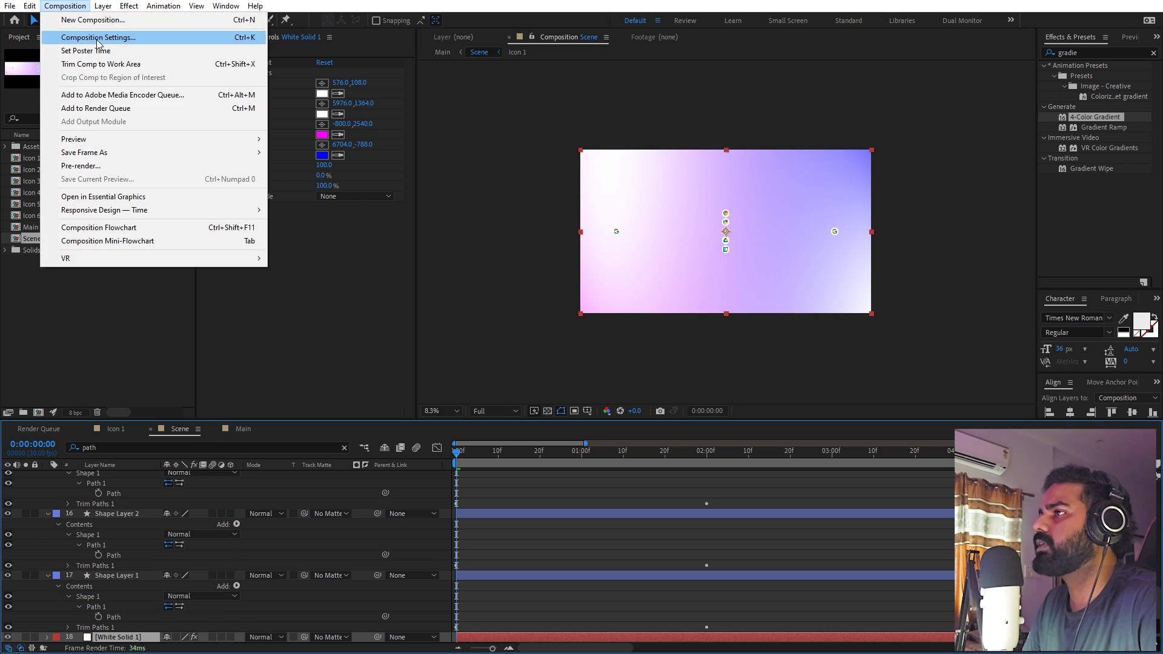
pyautogui.click(124, 38)
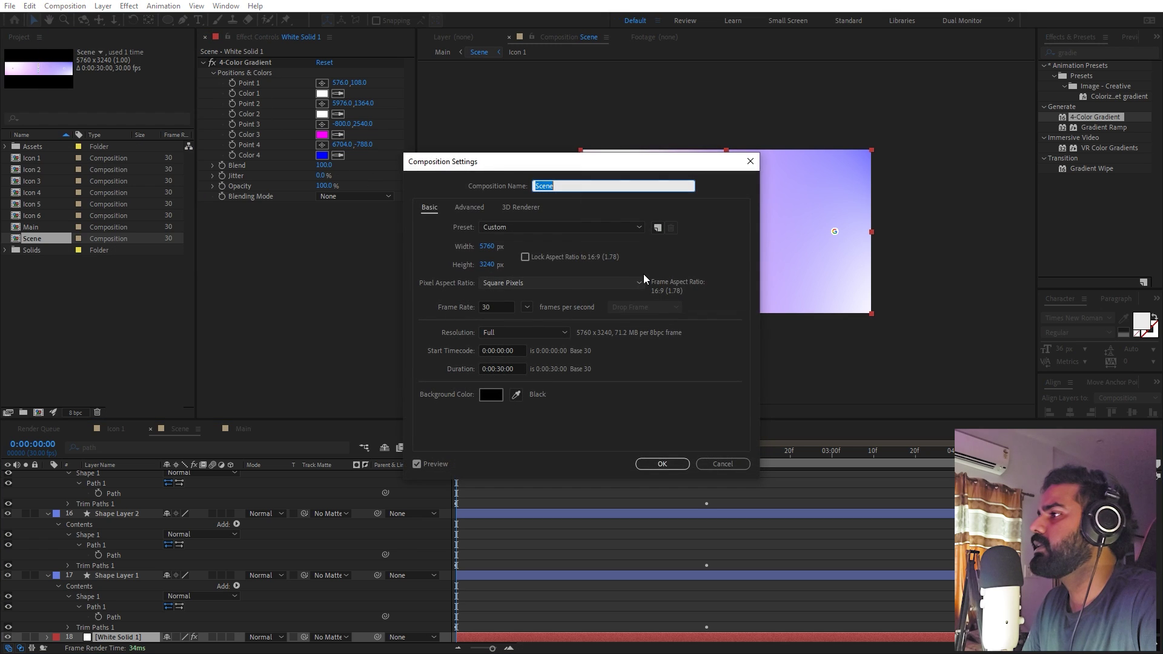
pyautogui.click(498, 246)
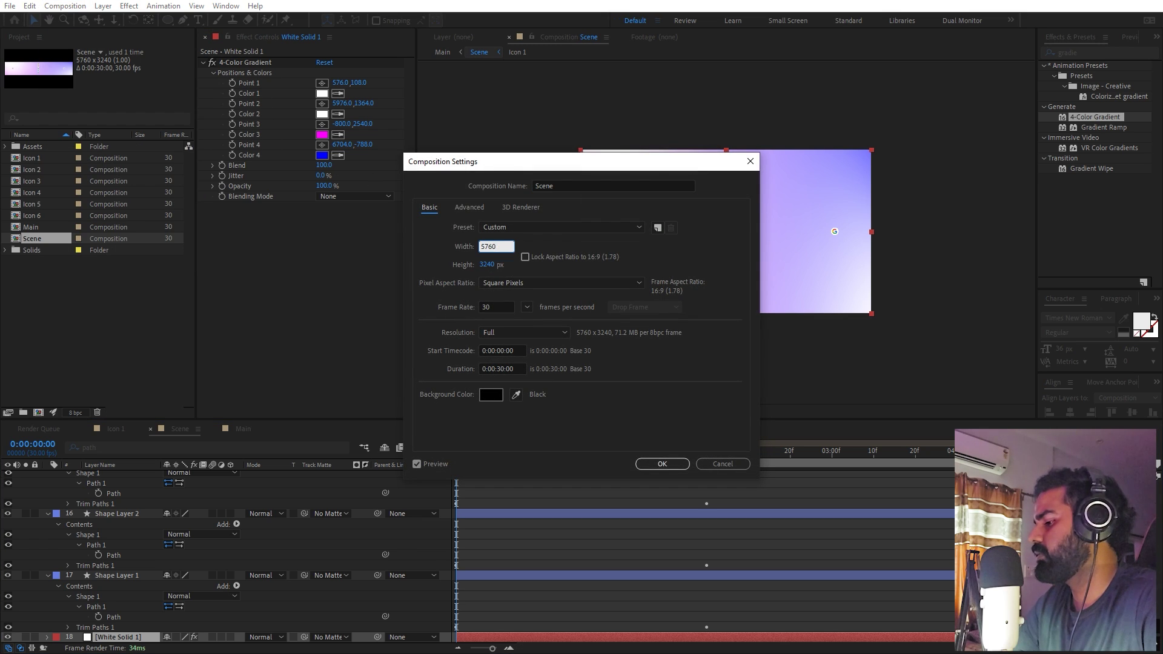
pyautogui.write('+1920')
pyautogui.press('Return')
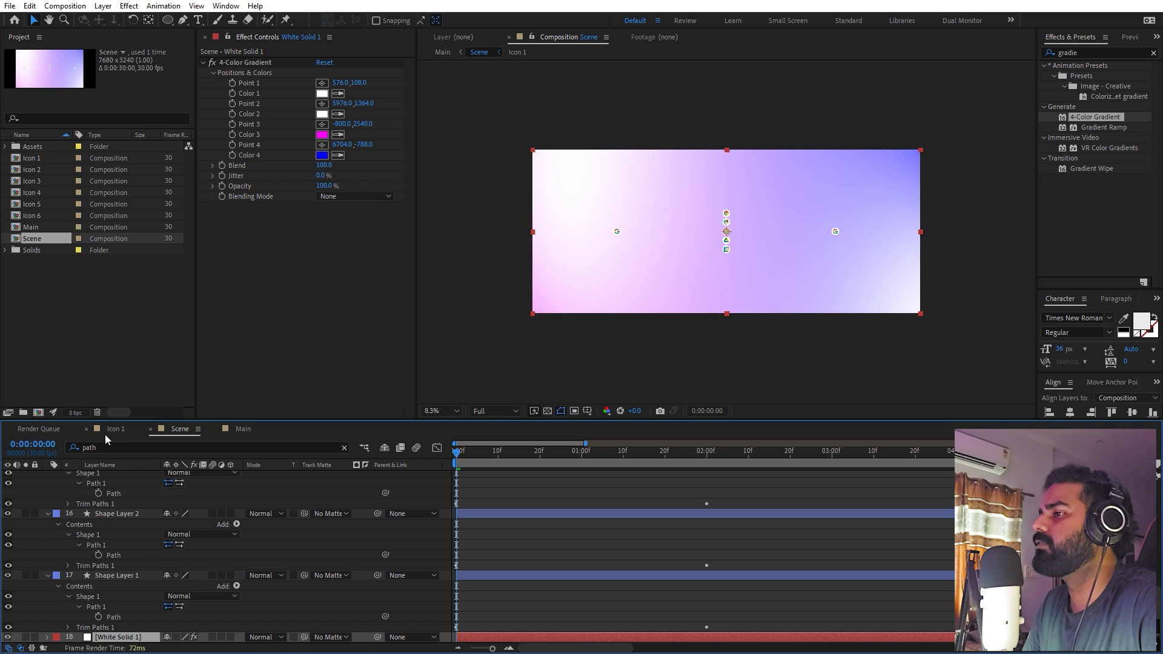
# Step: Return to the Main composition and preview the first two seconds of the animation
pyautogui.click(243, 429)
pyautogui.press('space')
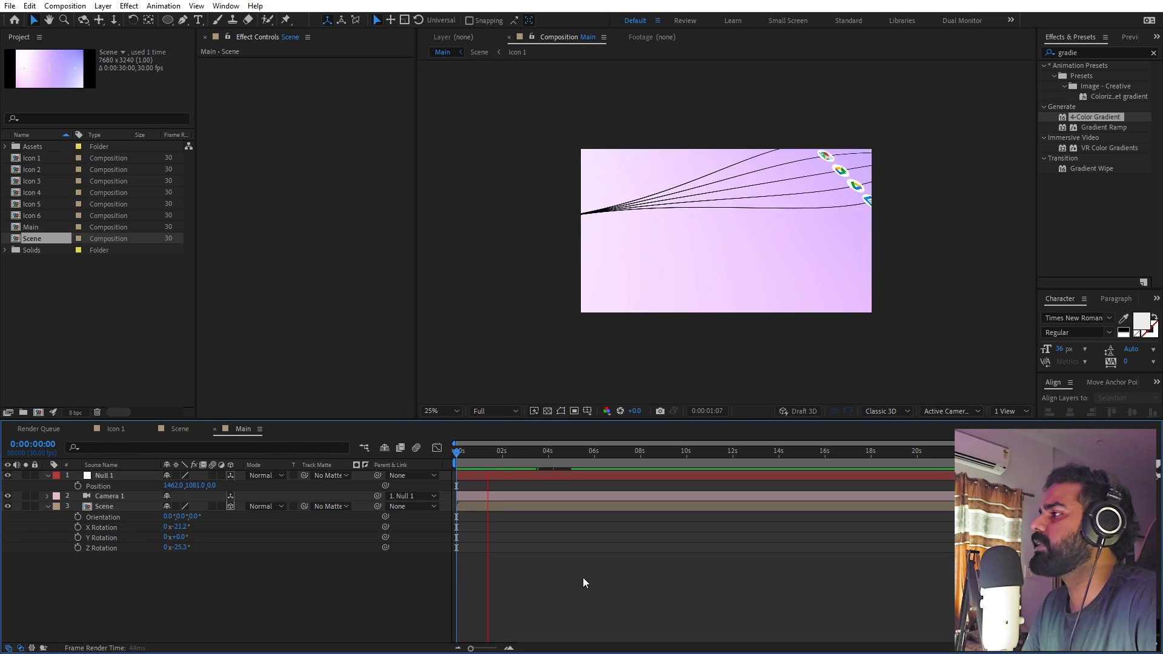
pyautogui.click(510, 508)
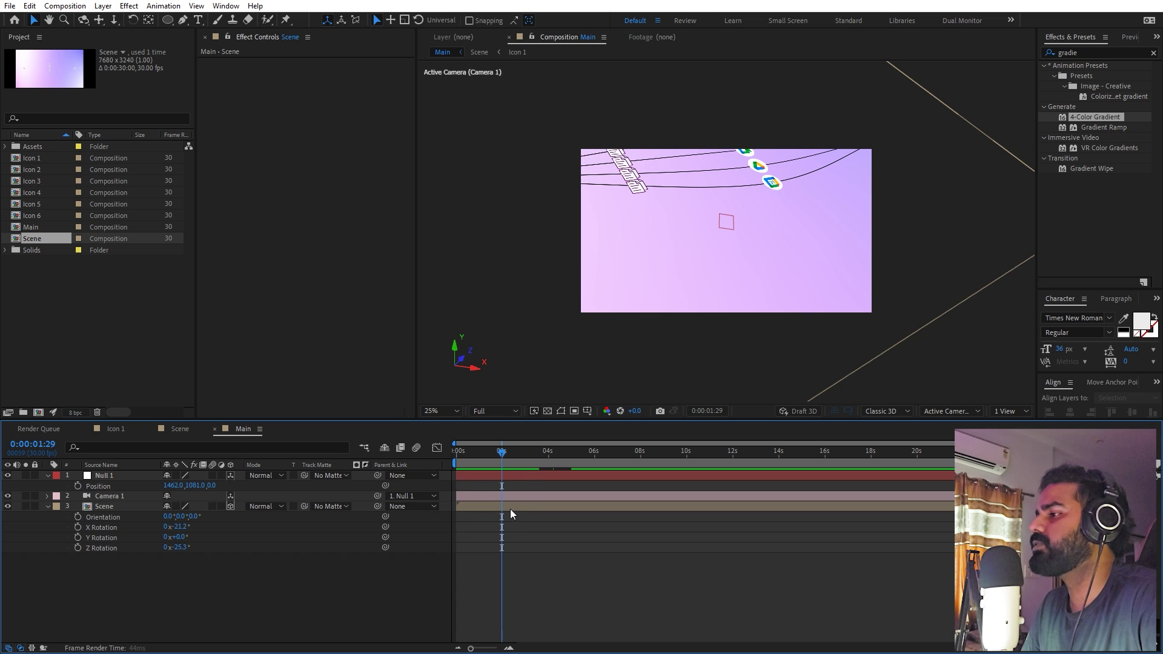
# Step: Adjust the Scene layer's X and Y in the Position keyframe at 5 seconds to bring the final Google icon into frame, and preview
pyautogui.press('p')
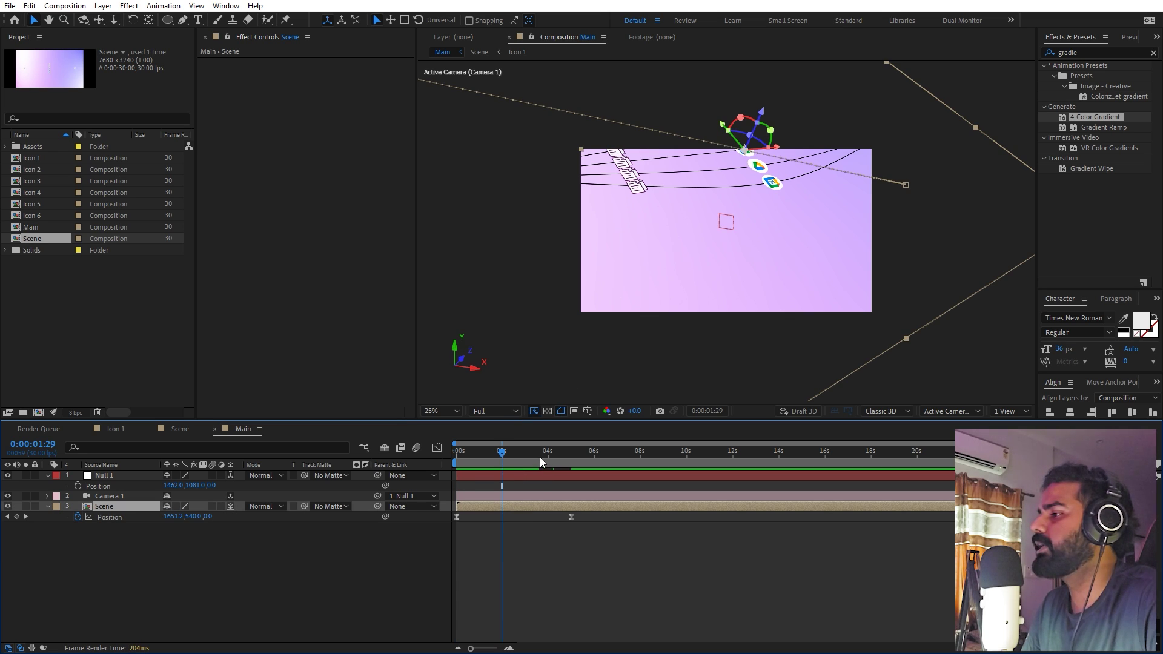
pyautogui.moveTo(540, 456); pyautogui.dragTo(571, 458)
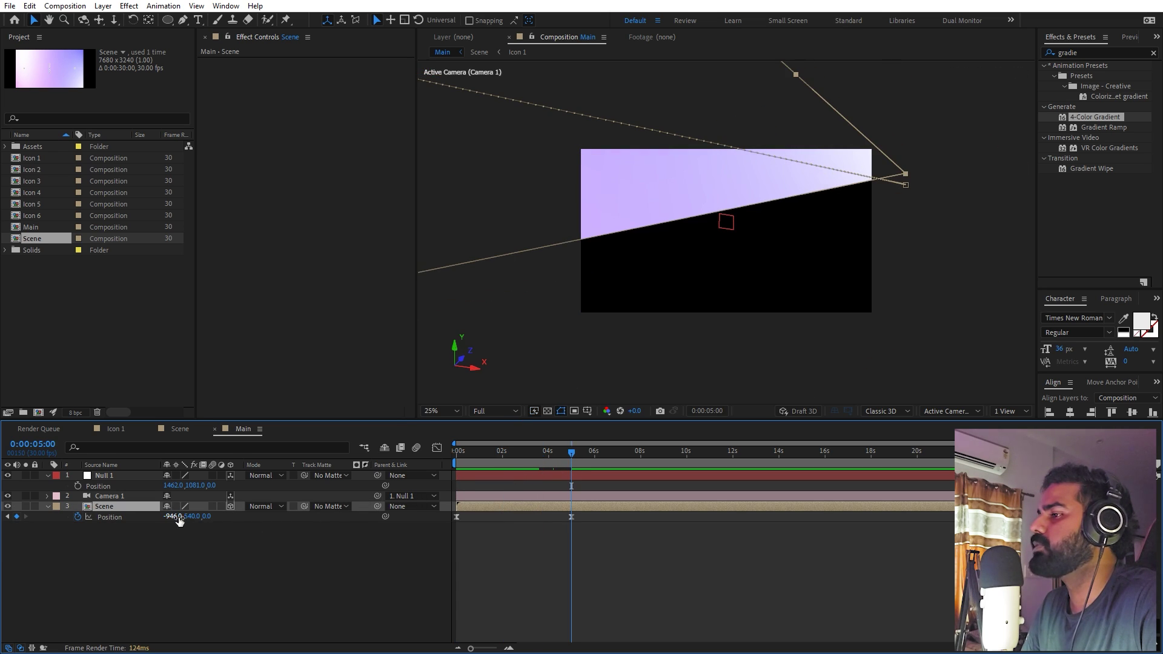
pyautogui.moveTo(192, 517); pyautogui.dragTo(532, 588)
pyautogui.moveTo(174, 516); pyautogui.dragTo(458, 559)
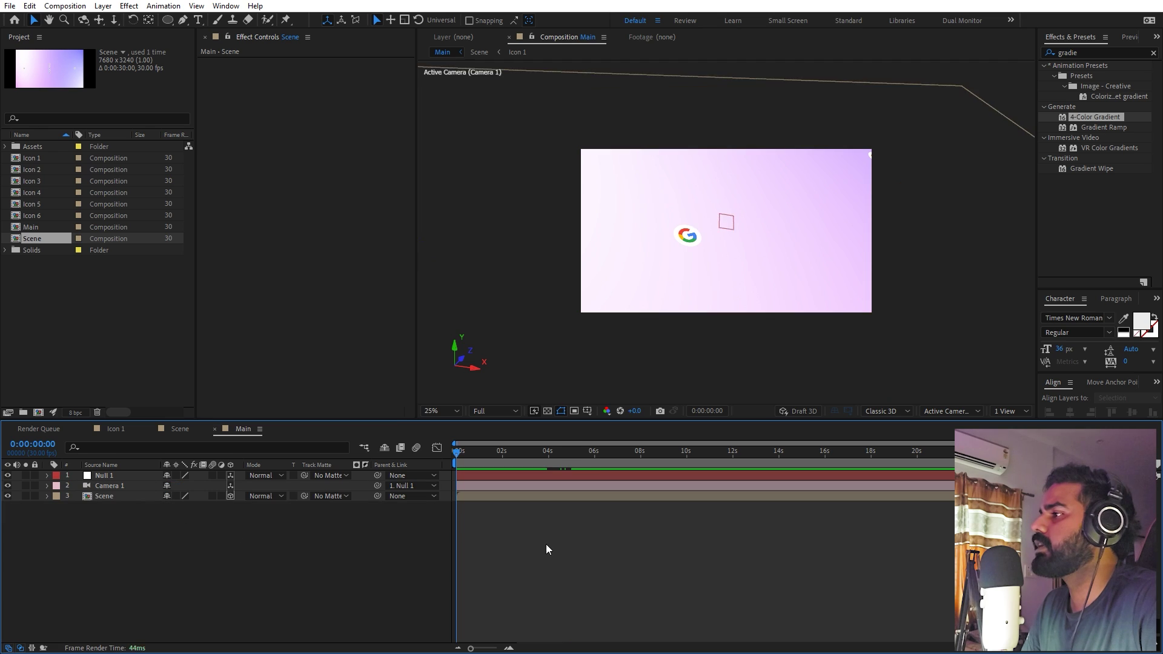
pyautogui.press('space')
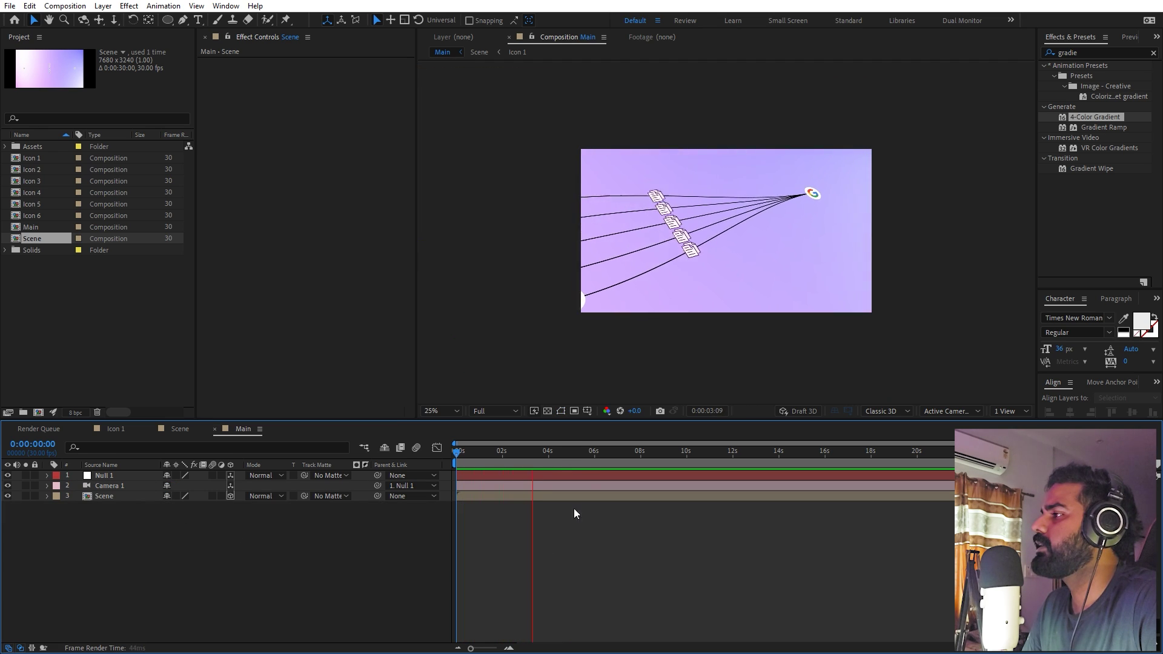
pyautogui.press('space')
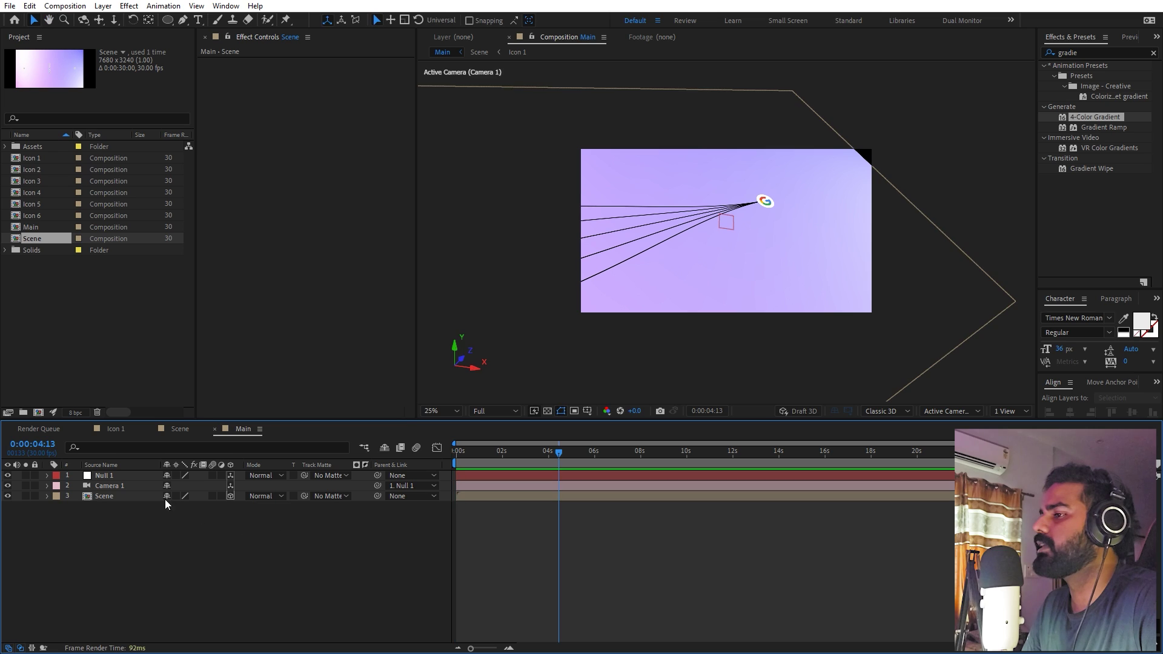
# Step: Orbit Camera 1 around the Google icon at the first frame to position about -314.8, 1191.1, -2319.0
pyautogui.click(125, 486)
pyautogui.press('Home')
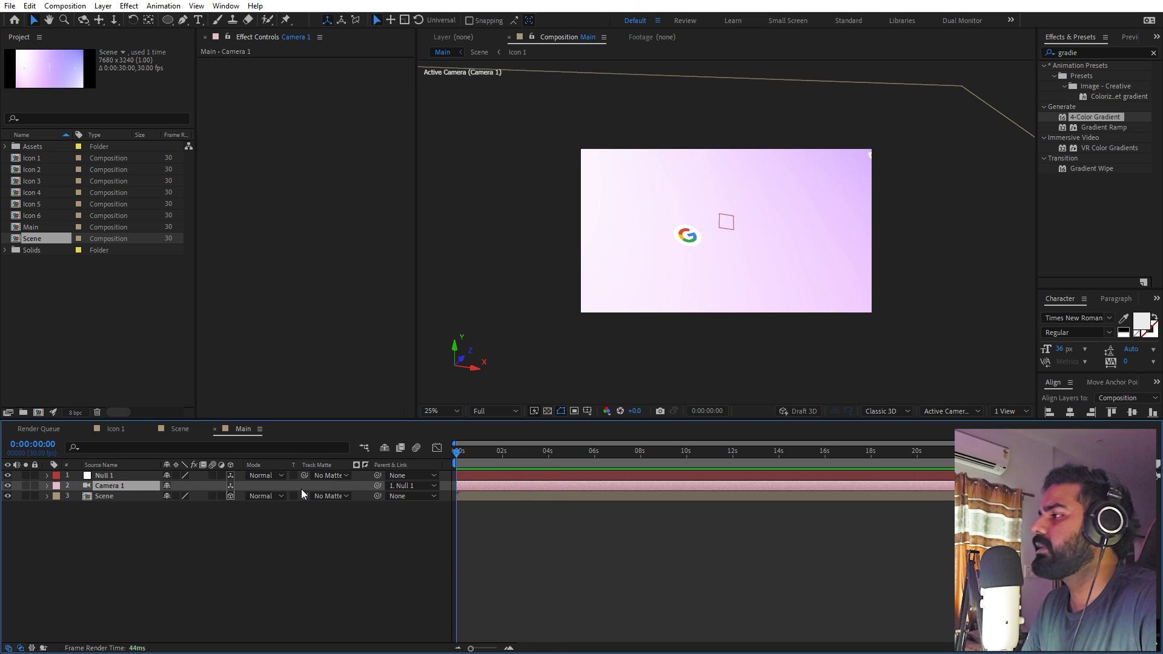
pyautogui.click(84, 20)
pyautogui.moveTo(690, 237); pyautogui.dragTo(689, 238)
# Step: Set keyframes at the first frame for Camera 1's Position, Orientation, and X, Y and Z Rotation
pyautogui.click(110, 488)
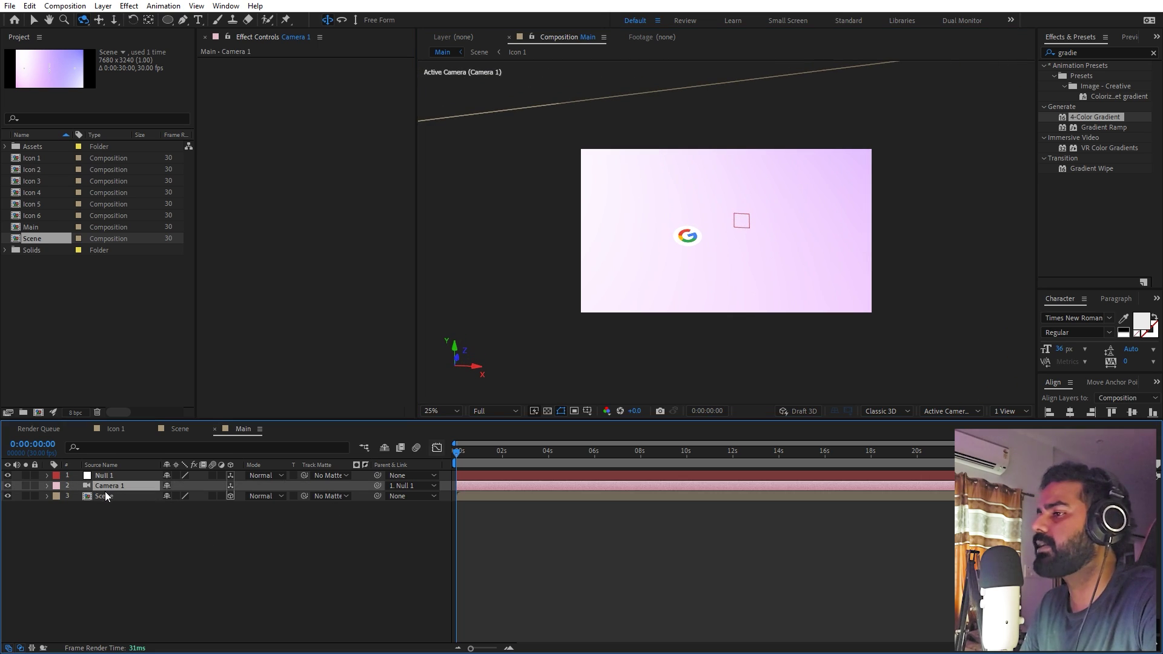
pyautogui.press('p')
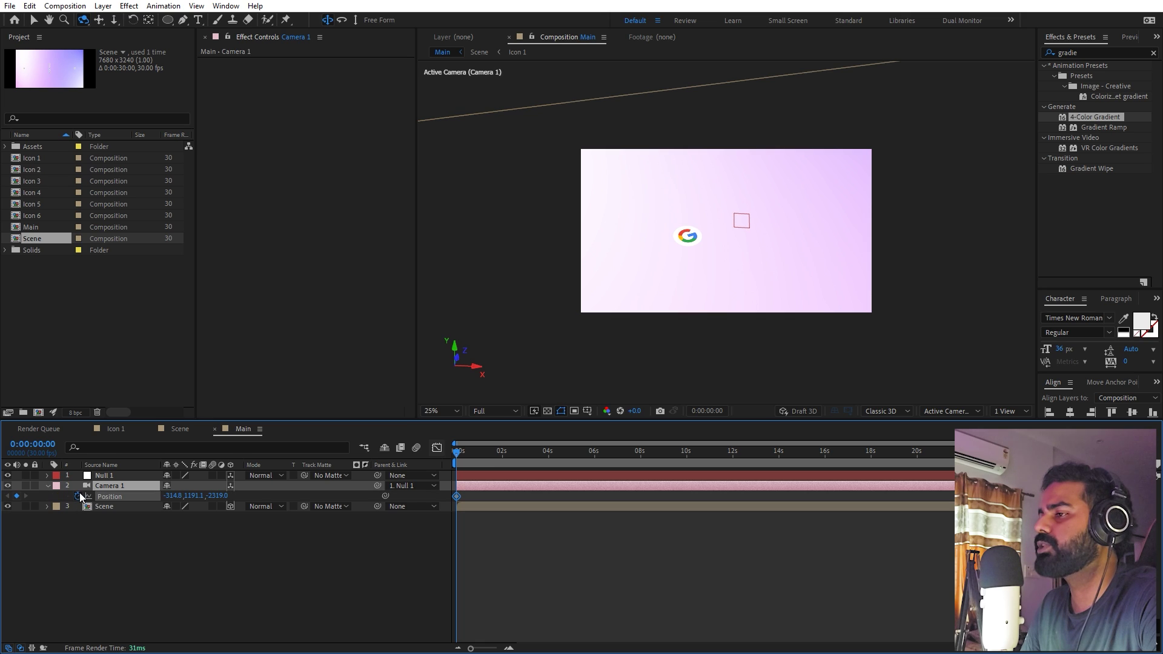
pyautogui.press('r')
pyautogui.click(78, 507)
pyautogui.click(77, 517)
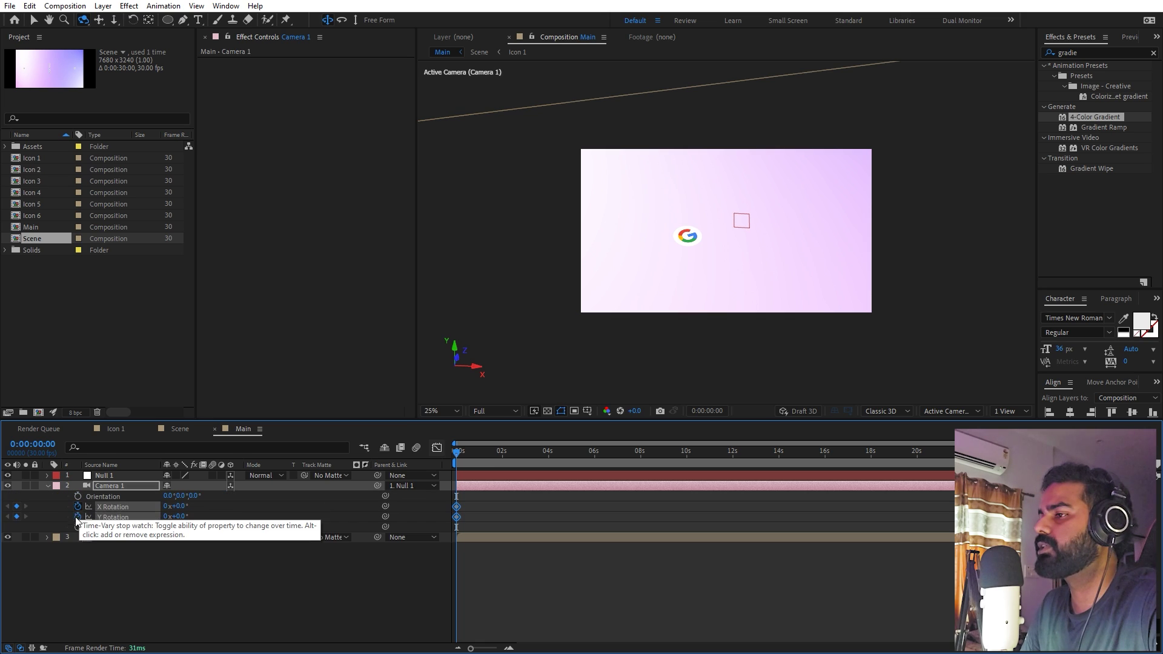
pyautogui.click(77, 496)
pyautogui.hotkey('shift', 'p')
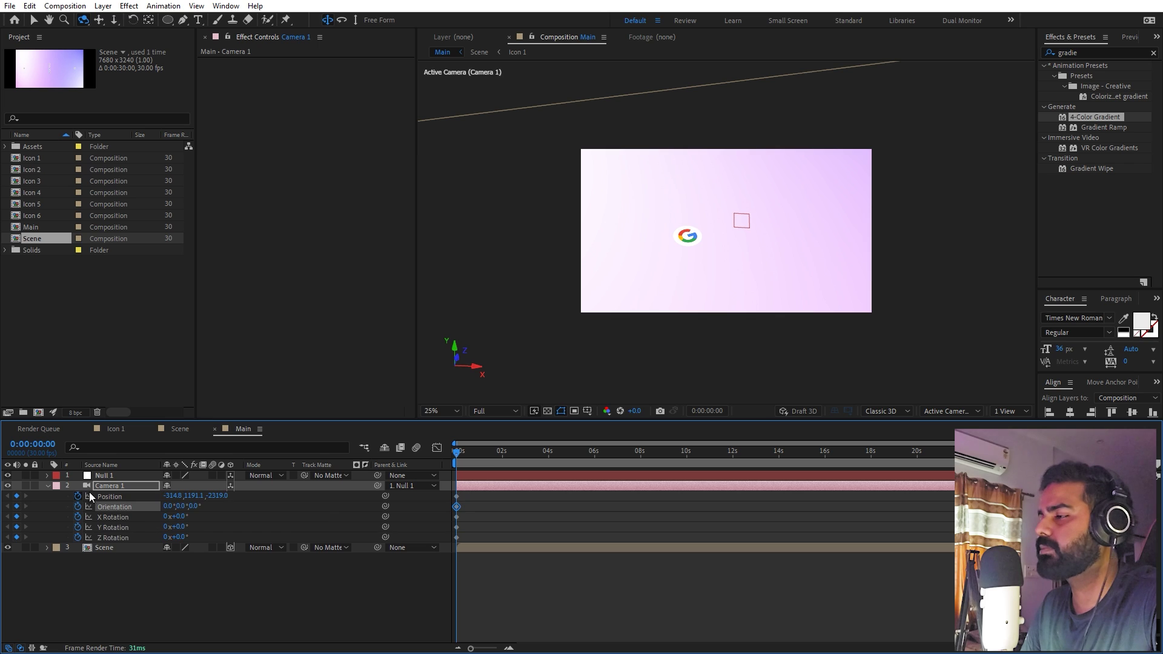
# Step: Orbit the camera around the final Google icon at 4:05 to position about -618.4, -262.4, -2610.0, and preview from the start
pyautogui.moveTo(485, 459); pyautogui.dragTo(553, 459)
pyautogui.moveTo(800, 197)
pyautogui.mouseDown()
pyautogui.moveTo(770, 192)
pyautogui.moveTo(802, 198)
pyautogui.moveTo(818, 218)
pyautogui.moveTo(806, 220)
pyautogui.mouseUp()
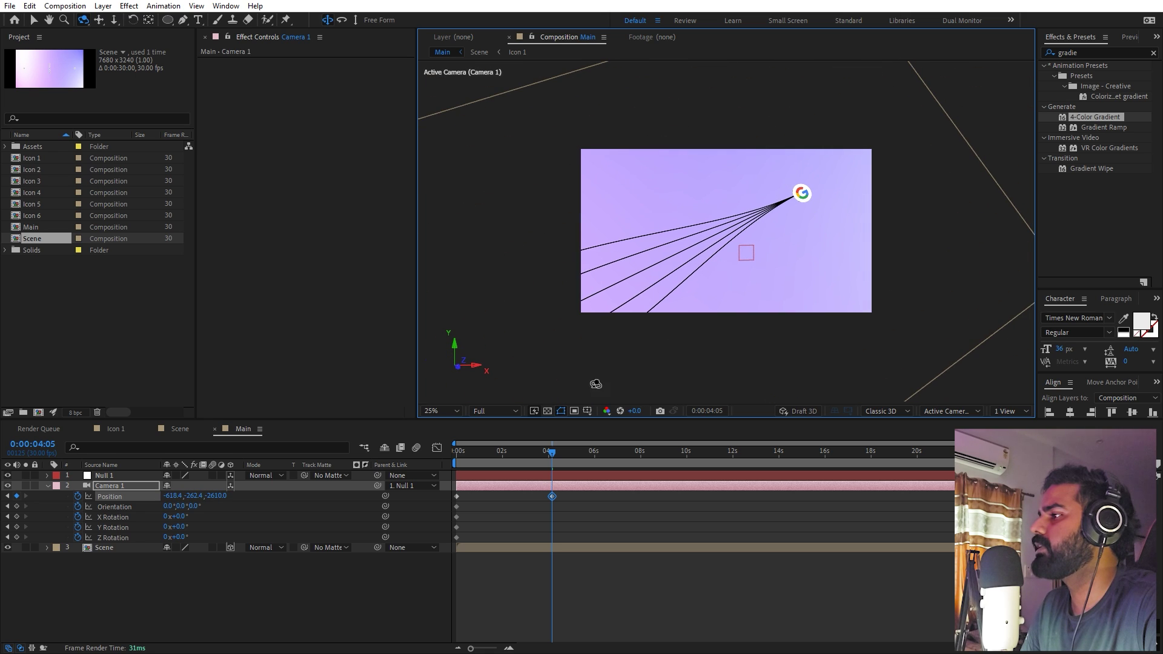
pyautogui.press('Home')
pyautogui.click(680, 498)
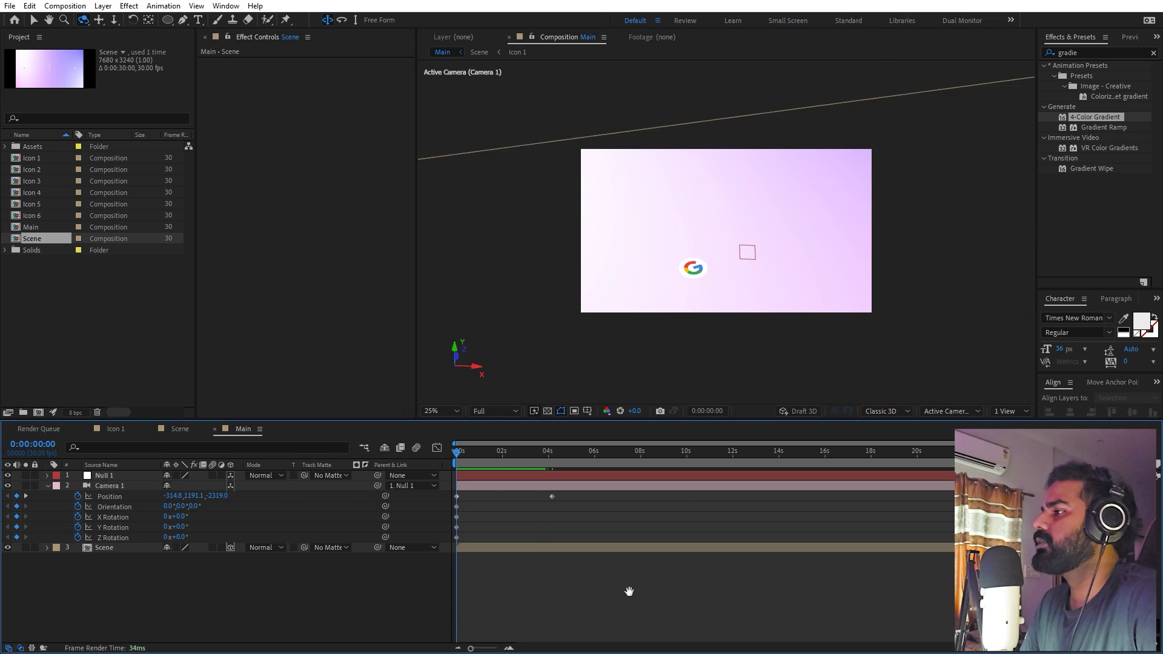
pyautogui.press('space')
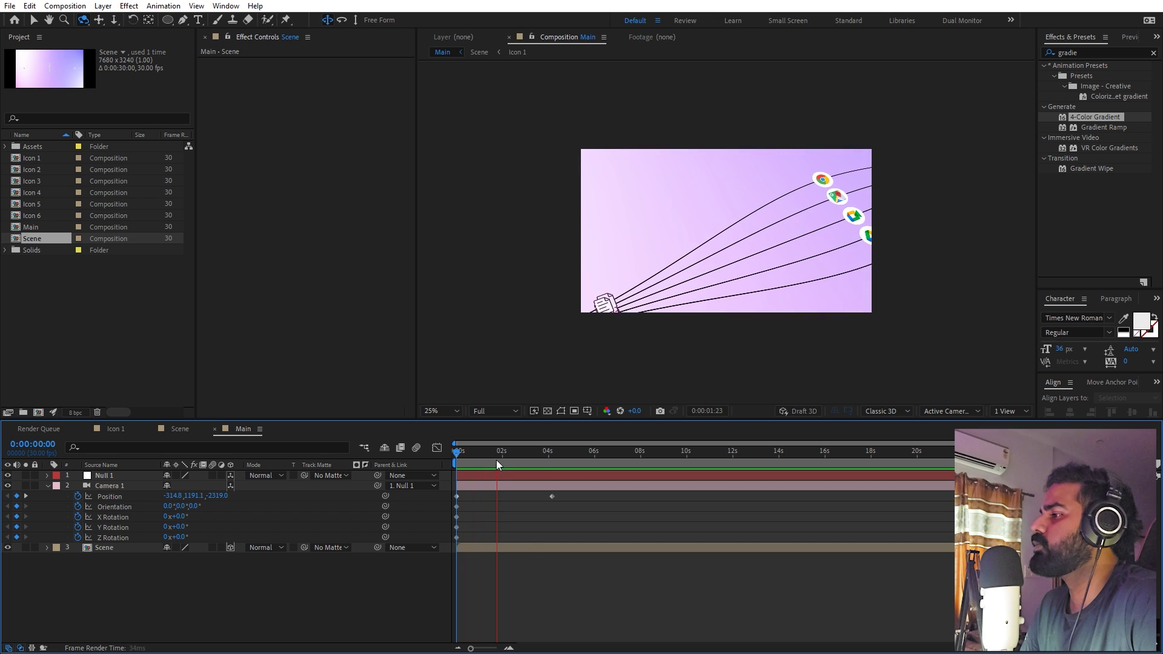
pyautogui.press('space')
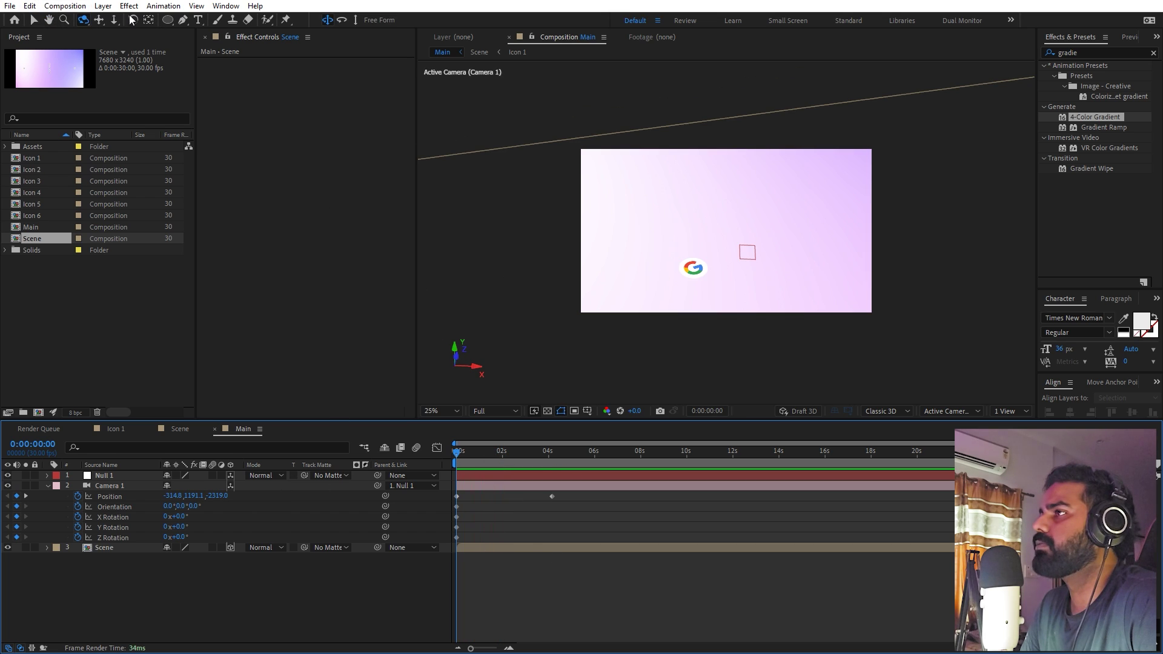
# Step: Pan the camera at the first frame to position about -223.7, 1286.2, -2275.0 and preview the move
pyautogui.click(100, 21)
pyautogui.moveTo(684, 271); pyautogui.dragTo(670, 253)
pyautogui.press('space')
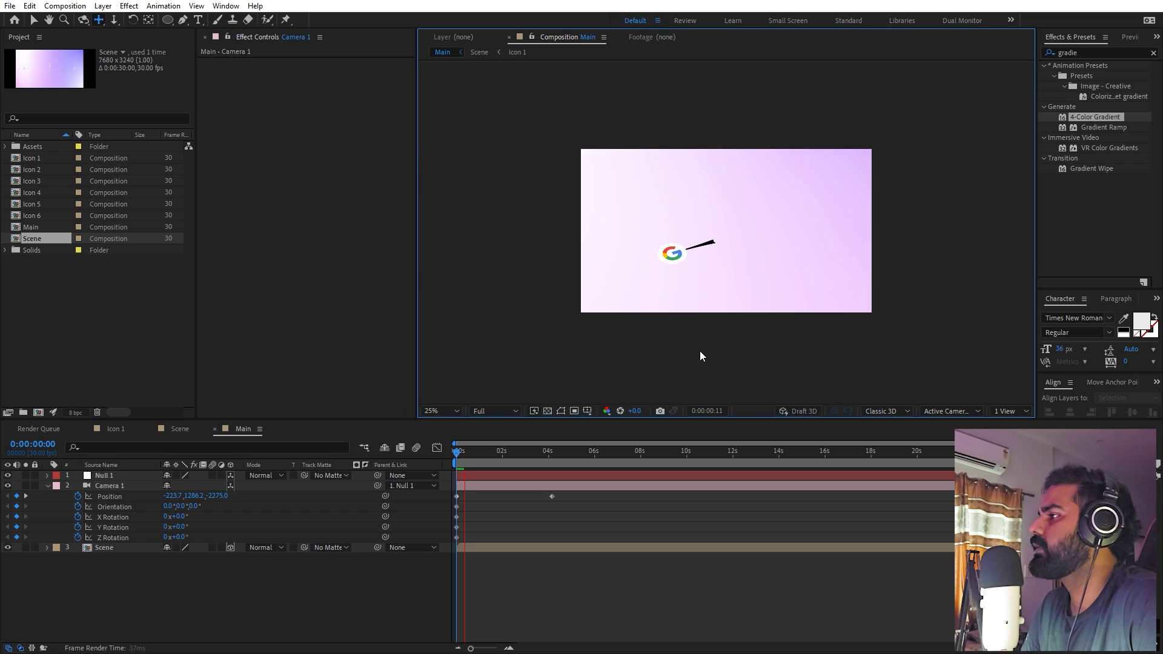
# Step: Pan the camera at its last Position keyframe, 4:05, to bring the final Google icon toward the frame's center, and preview from the start
pyautogui.moveTo(485, 452); pyautogui.dragTo(552, 455)
pyautogui.moveTo(790, 182); pyautogui.dragTo(724, 224)
pyautogui.click(643, 579)
pyautogui.press('Home')
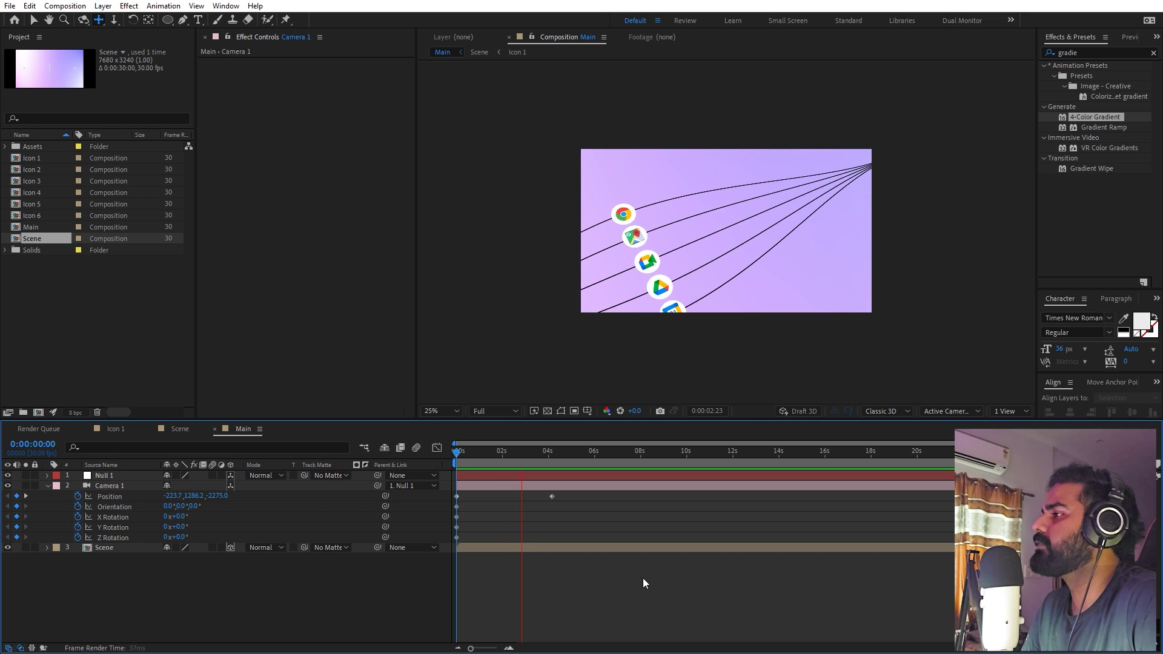
# Step: Turn on Depth of Field for Camera 1 and set its Aperture to about 1458.3 pixels
pyautogui.press('space')
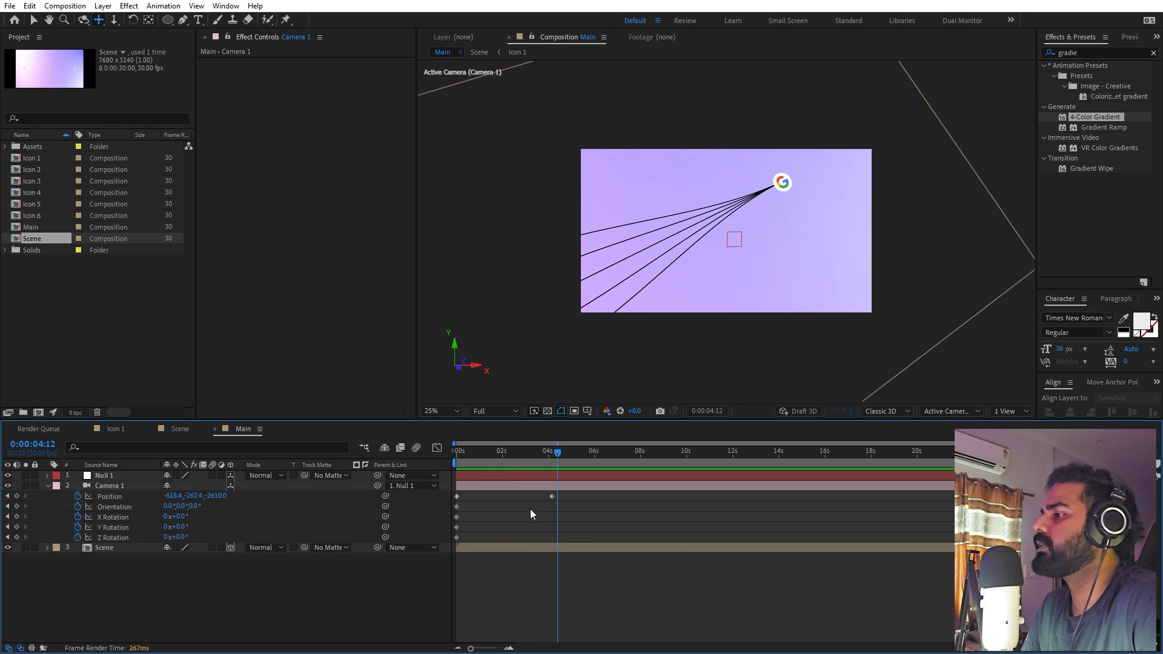
pyautogui.press('Home')
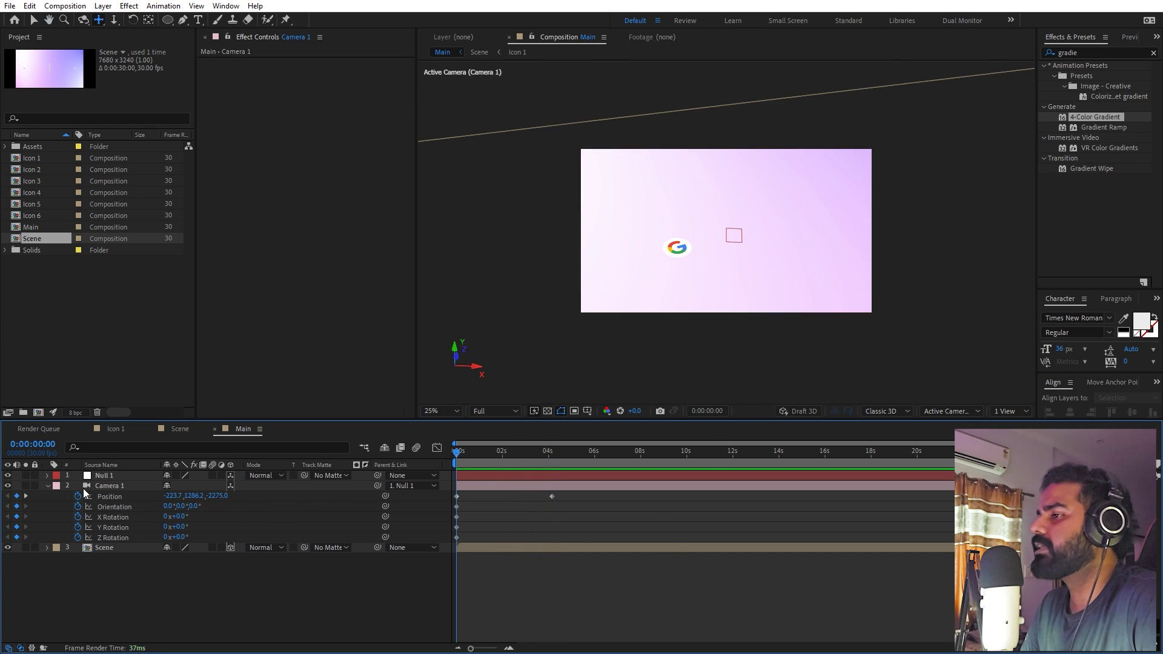
pyautogui.click(106, 485)
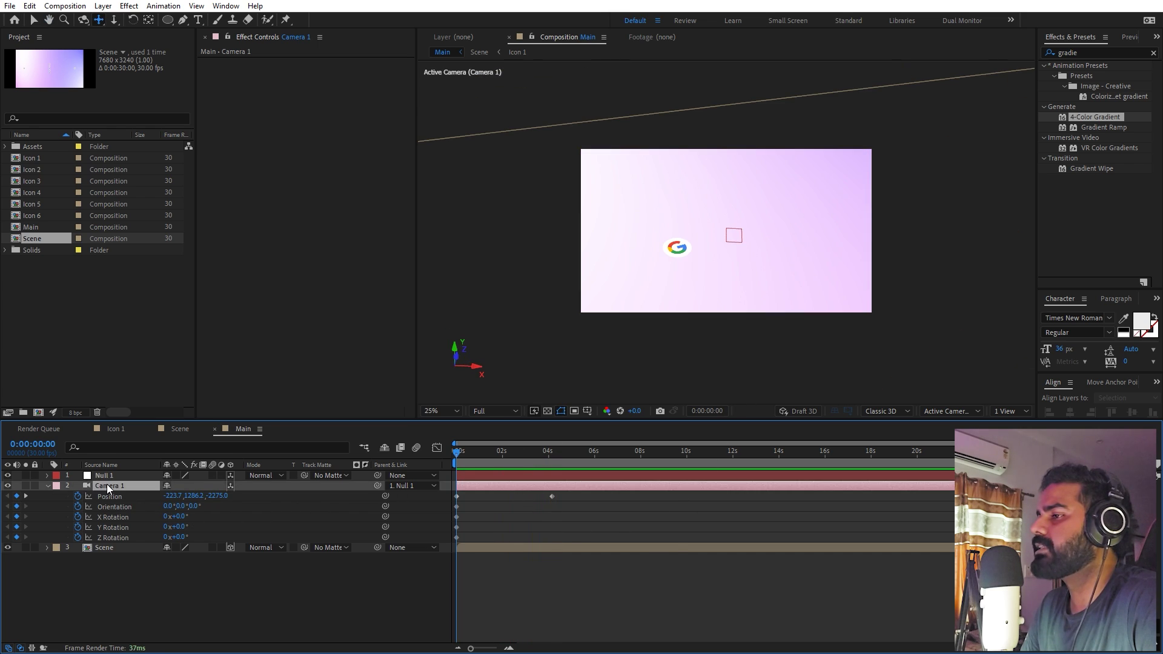
pyautogui.press('u')
pyautogui.click(48, 486)
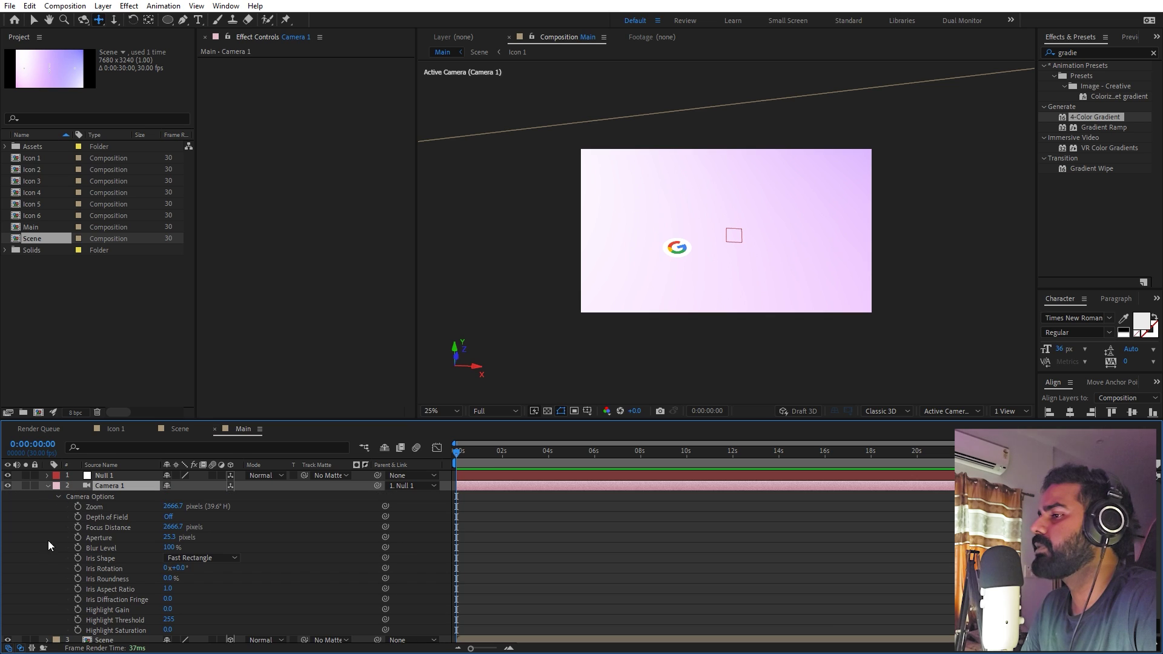
pyautogui.click(49, 540)
pyautogui.click(166, 518)
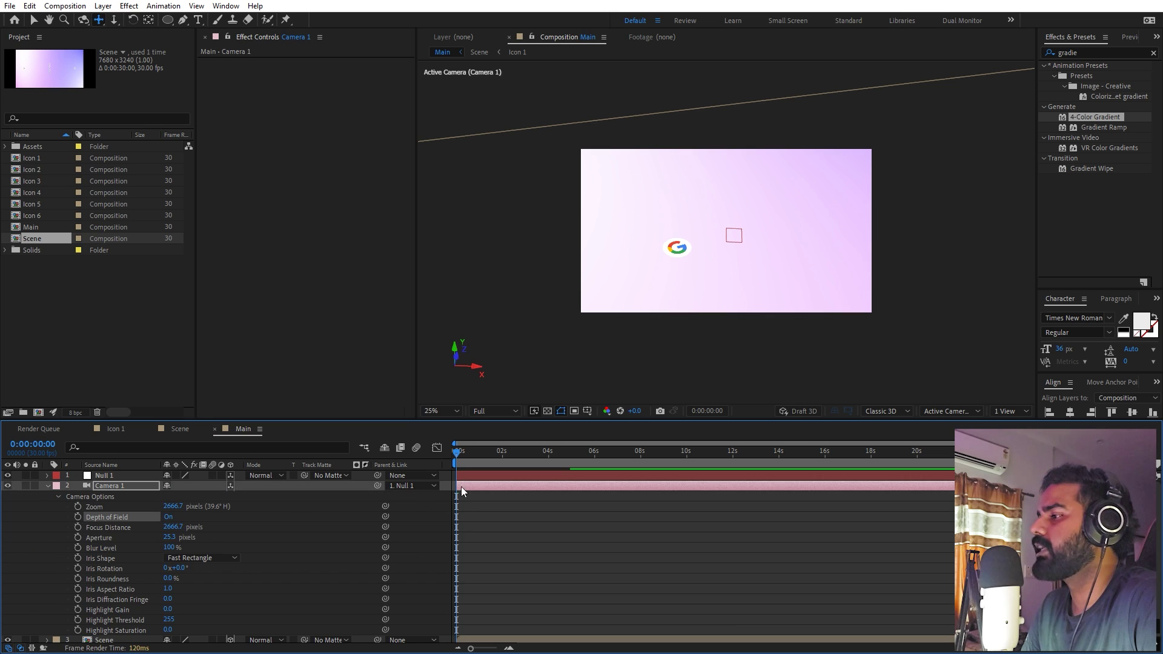
pyautogui.press('.')
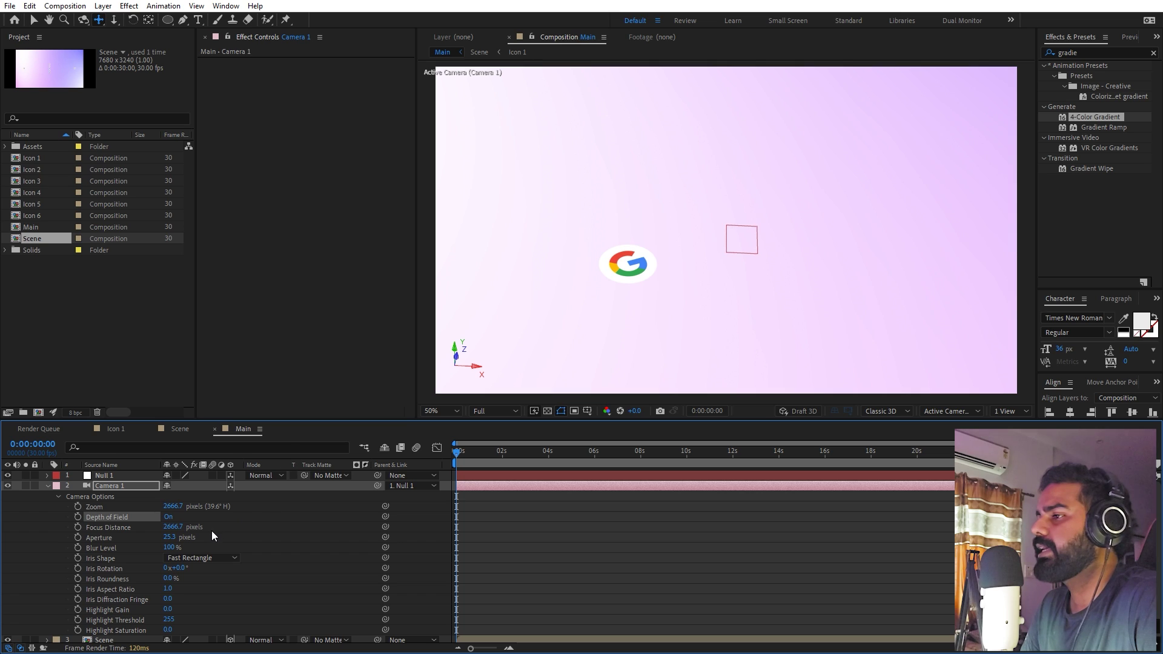
pyautogui.press('v')
pyautogui.moveTo(171, 539); pyautogui.dragTo(919, 494)
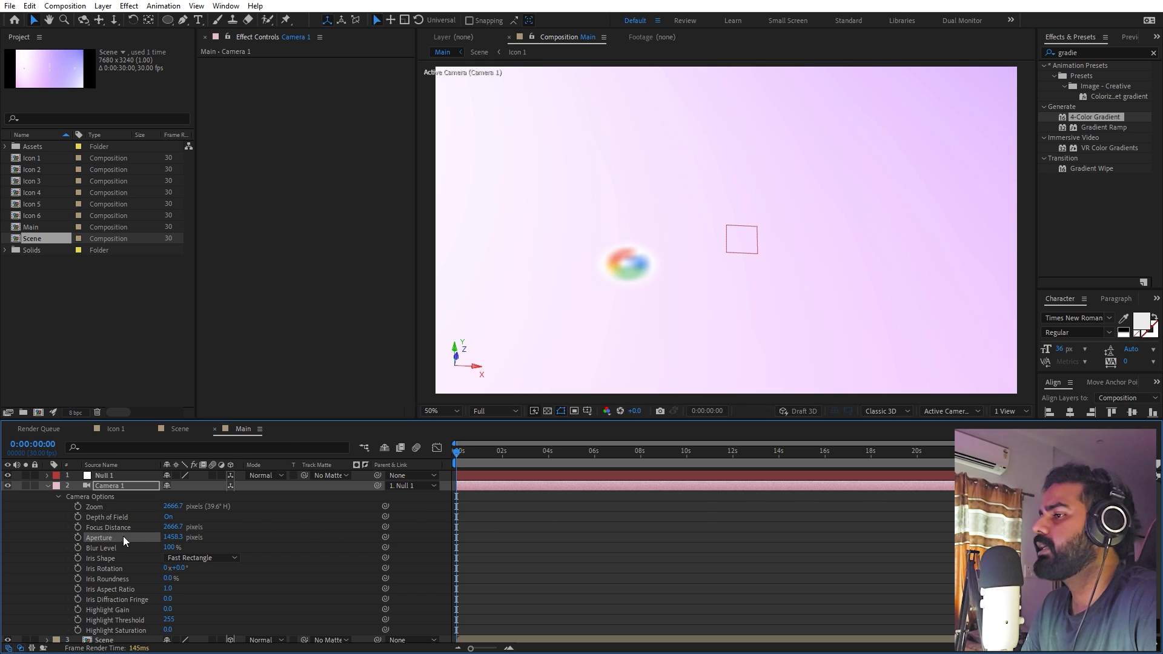
# Step: Keyframe Camera 1's Focus Distance at the first frame with about 2139.7 pixels so the Google icon is sharp
pyautogui.click(78, 528)
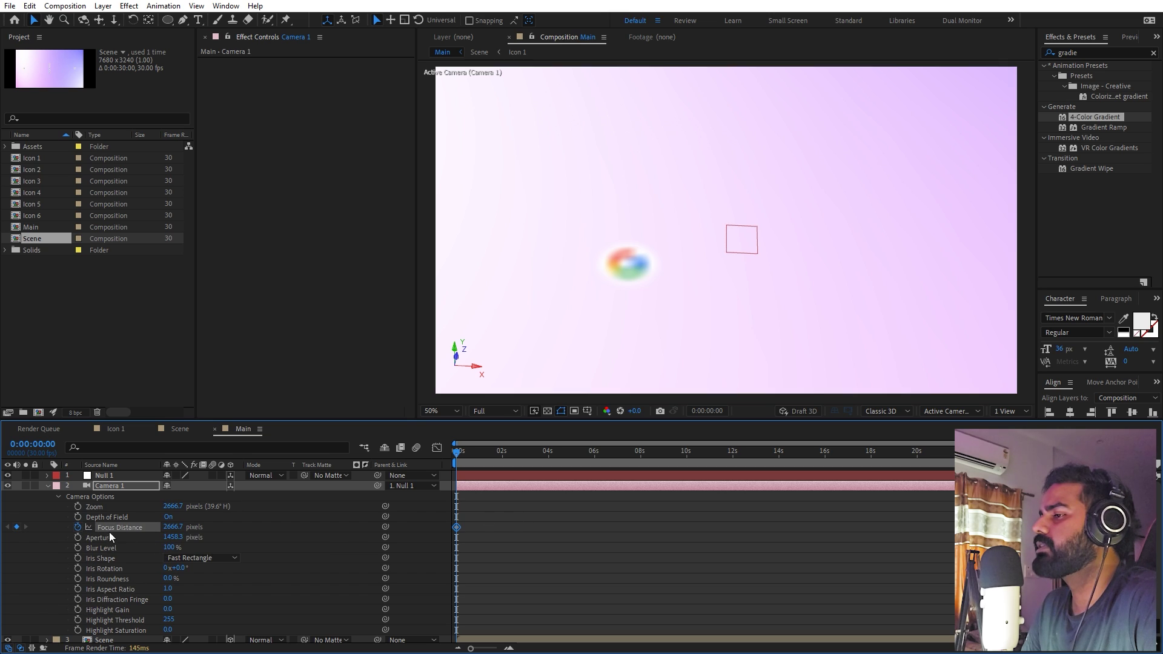
pyautogui.moveTo(174, 527); pyautogui.dragTo(95, 527)
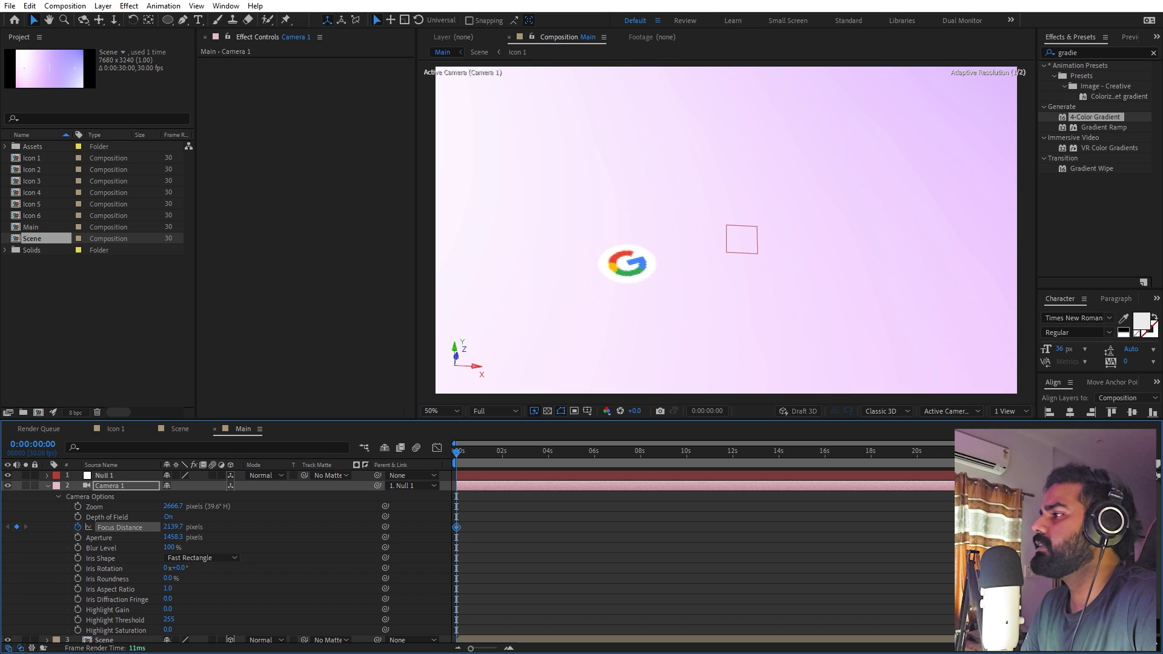
pyautogui.scroll(-2, 831, 247)
pyautogui.press('.')
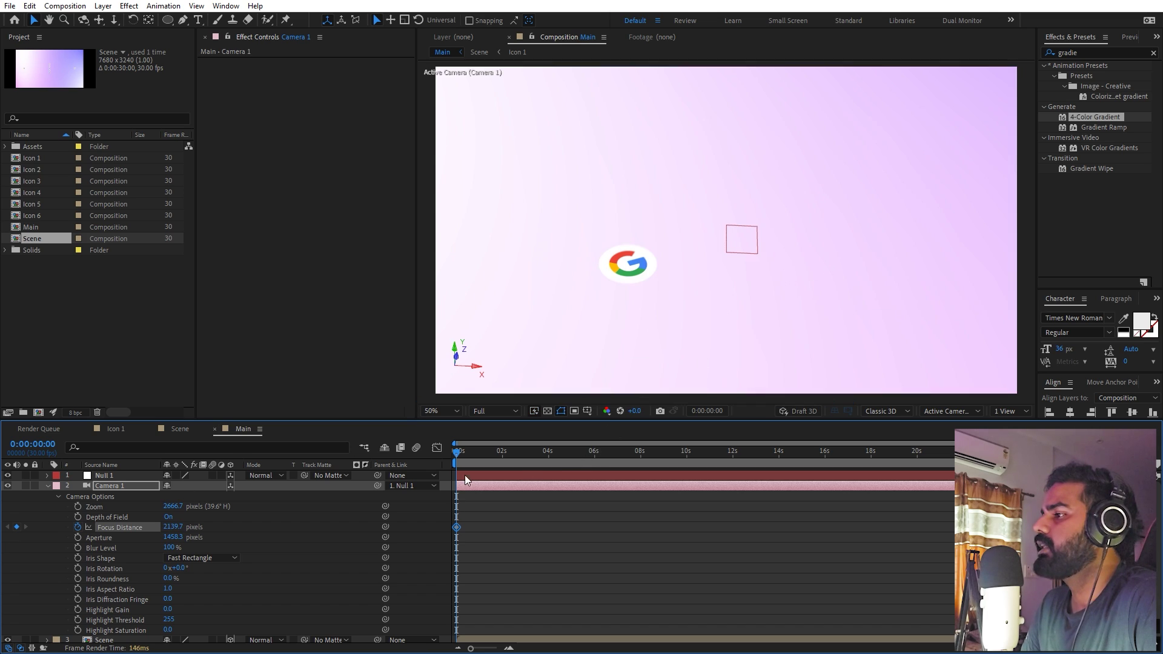
# Step: Add Focus Distance keyframes of about 2220.7 pixels at 1:03 and about 2103.7 pixels at 1:21
pyautogui.moveTo(463, 454); pyautogui.dragTo(481, 454)
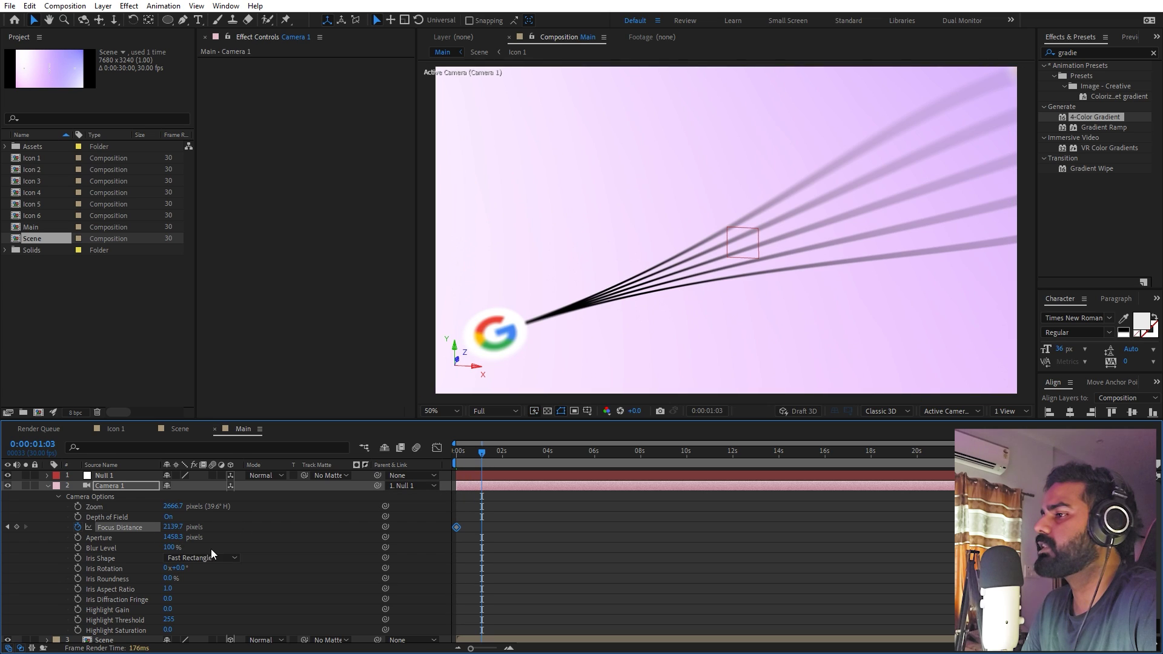
pyautogui.moveTo(167, 527); pyautogui.dragTo(216, 524)
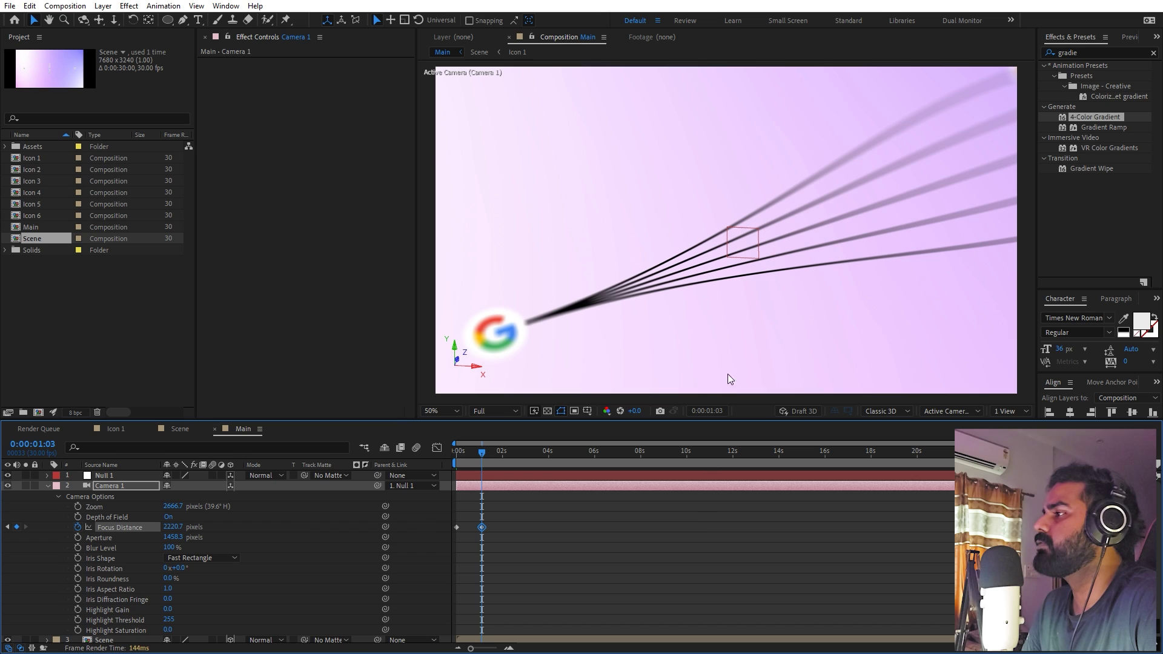
pyautogui.scroll(-2, 703, 314)
pyautogui.click(498, 456)
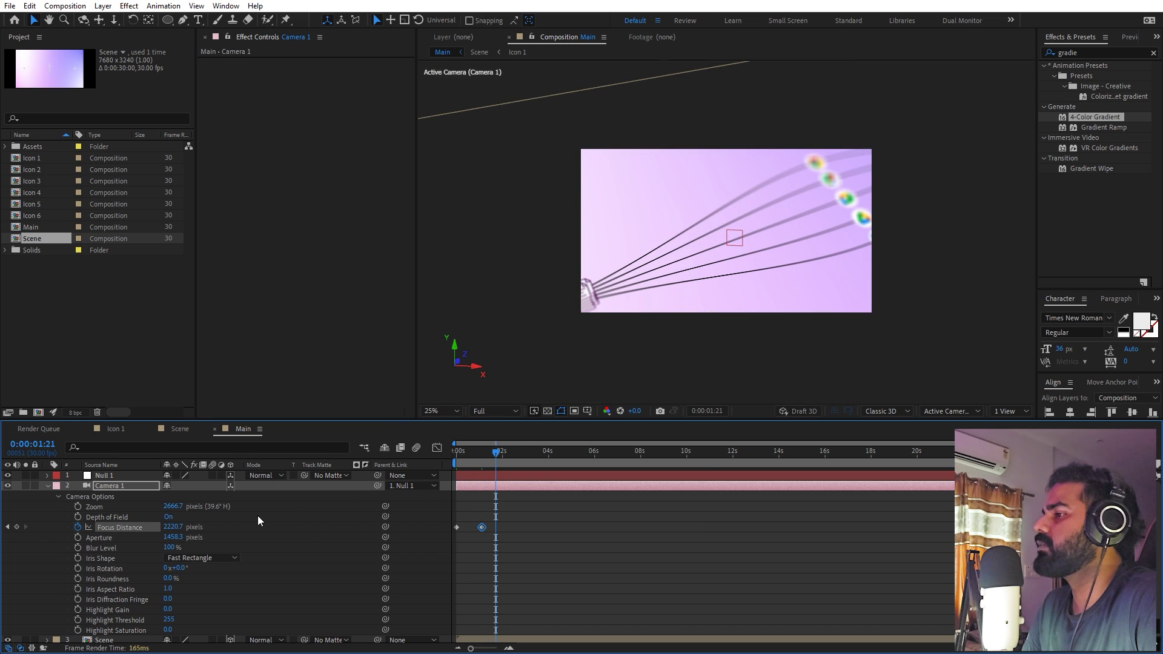
pyautogui.moveTo(182, 527); pyautogui.dragTo(158, 526)
pyautogui.scroll(2, 492, 359)
# Step: Add Focus Distance keyframes around 2:00 and at 2:17, with about 2569.7 pixels at 2:17 for the middle icons
pyautogui.click(520, 459)
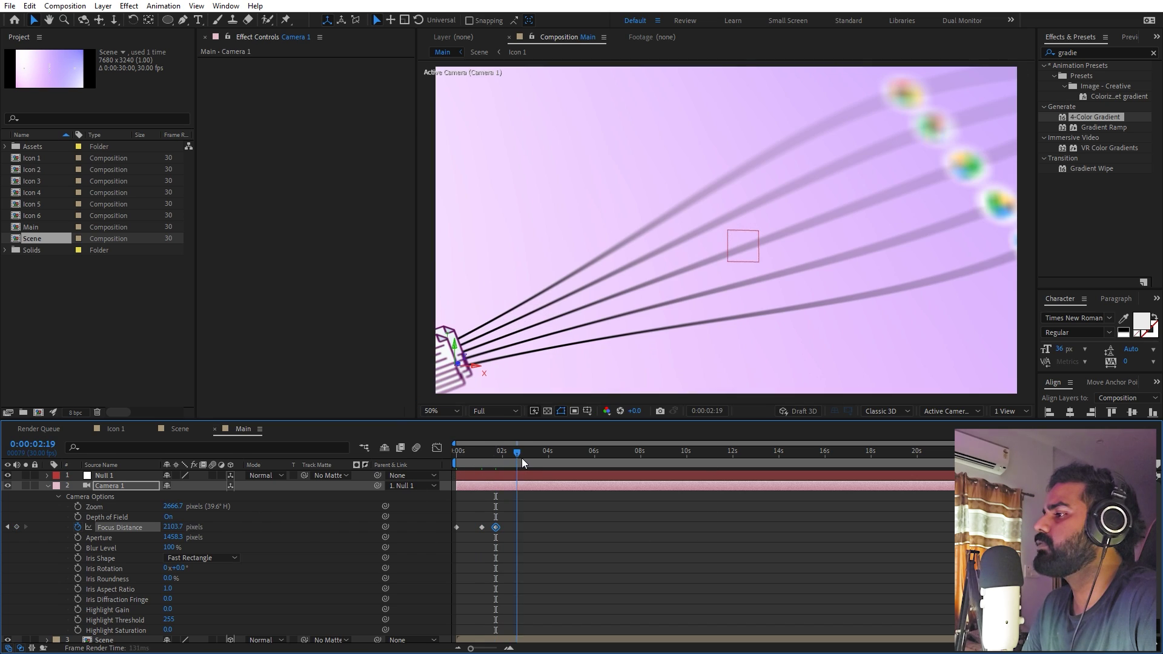
pyautogui.moveTo(507, 460); pyautogui.dragTo(503, 460)
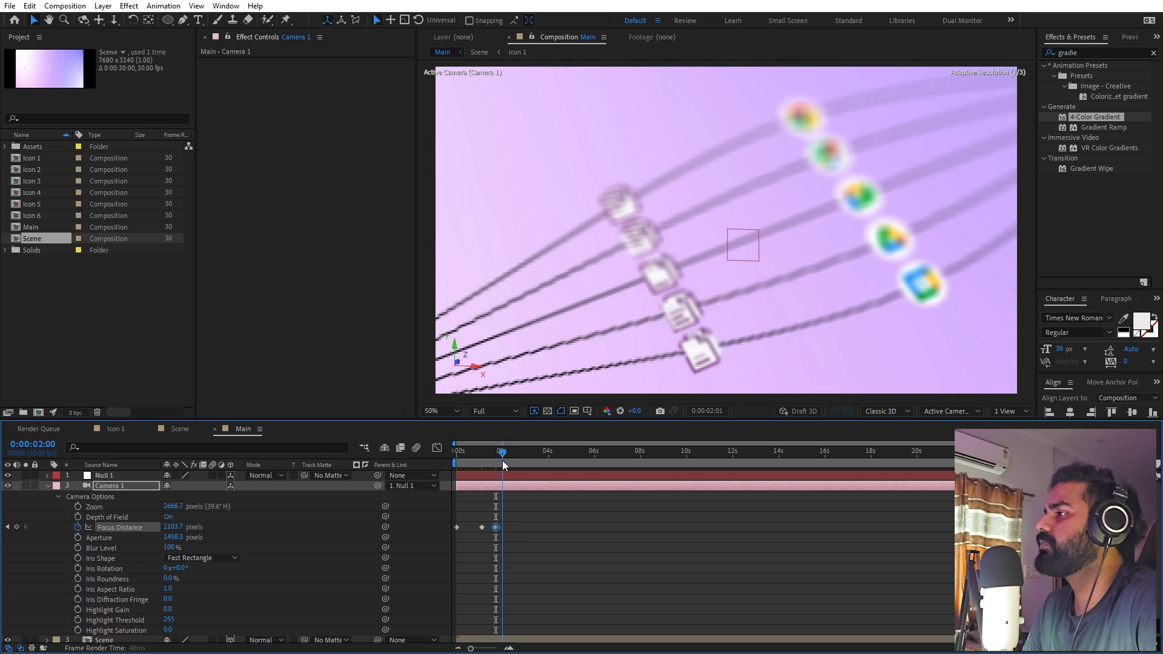
pyautogui.moveTo(172, 528); pyautogui.dragTo(282, 530)
pyautogui.moveTo(504, 464); pyautogui.dragTo(516, 467)
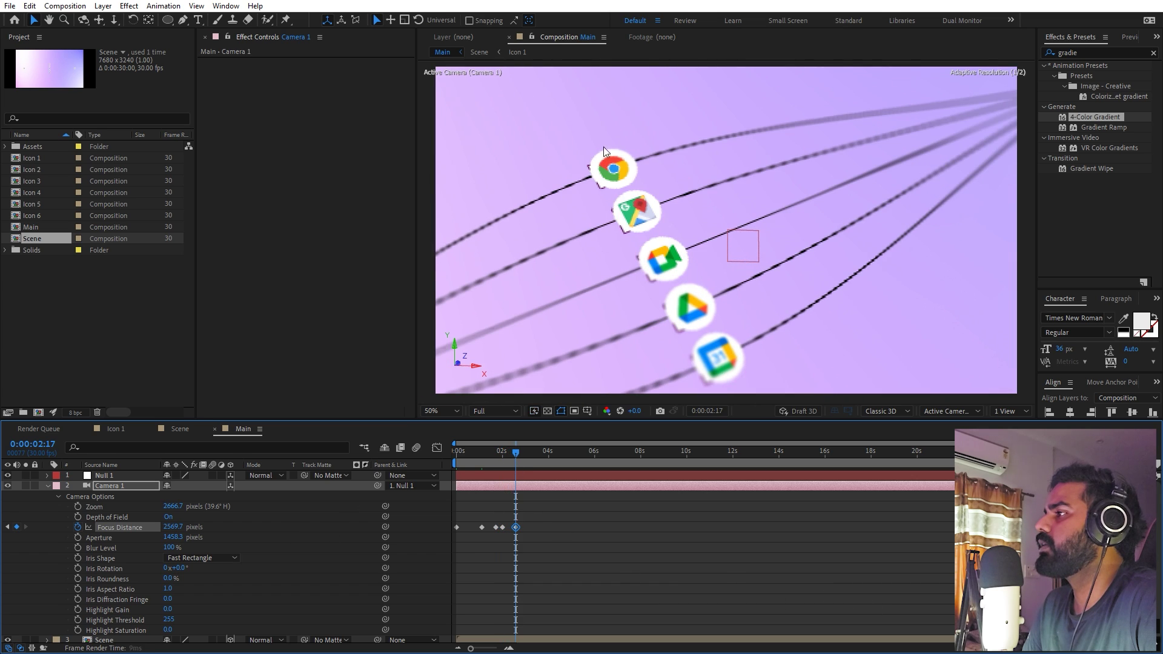
pyautogui.scroll(-2, 754, 360)
pyautogui.scroll(2, 747, 349)
# Step: Continue the Focus Distance keyframes with about 2471.7 pixels at 3:03 and about 3130.7 pixels at 4:20 for the final Google icon
pyautogui.moveTo(523, 457); pyautogui.dragTo(539, 457)
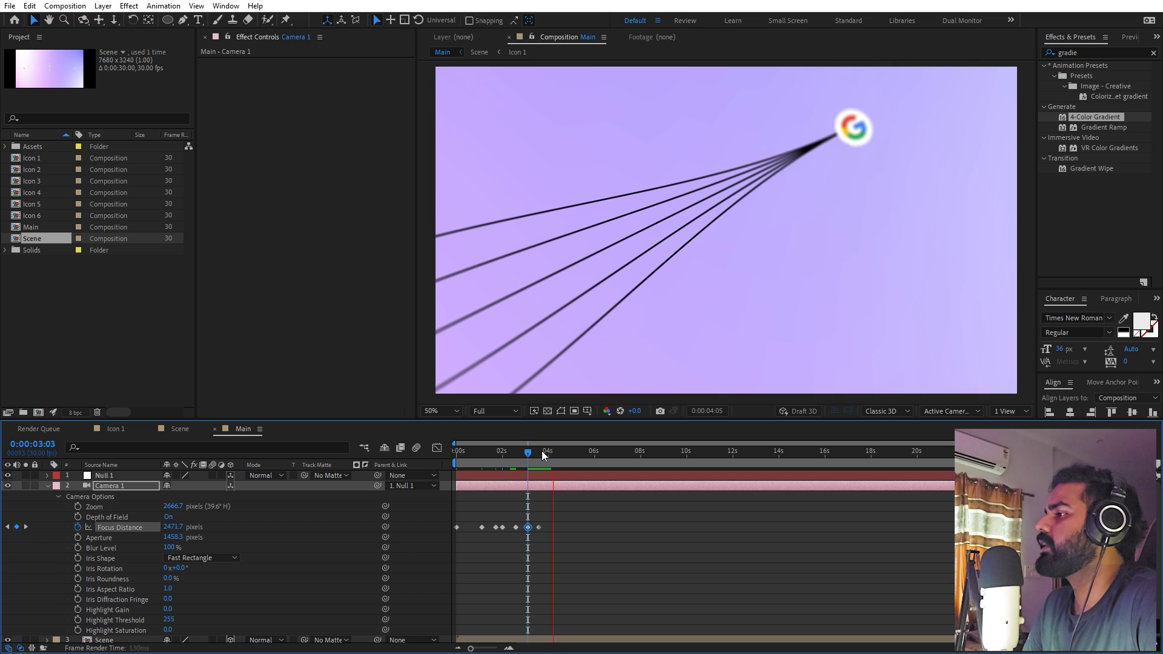
pyautogui.press('space')
pyautogui.moveTo(172, 527); pyautogui.dragTo(369, 537)
pyautogui.click(370, 539)
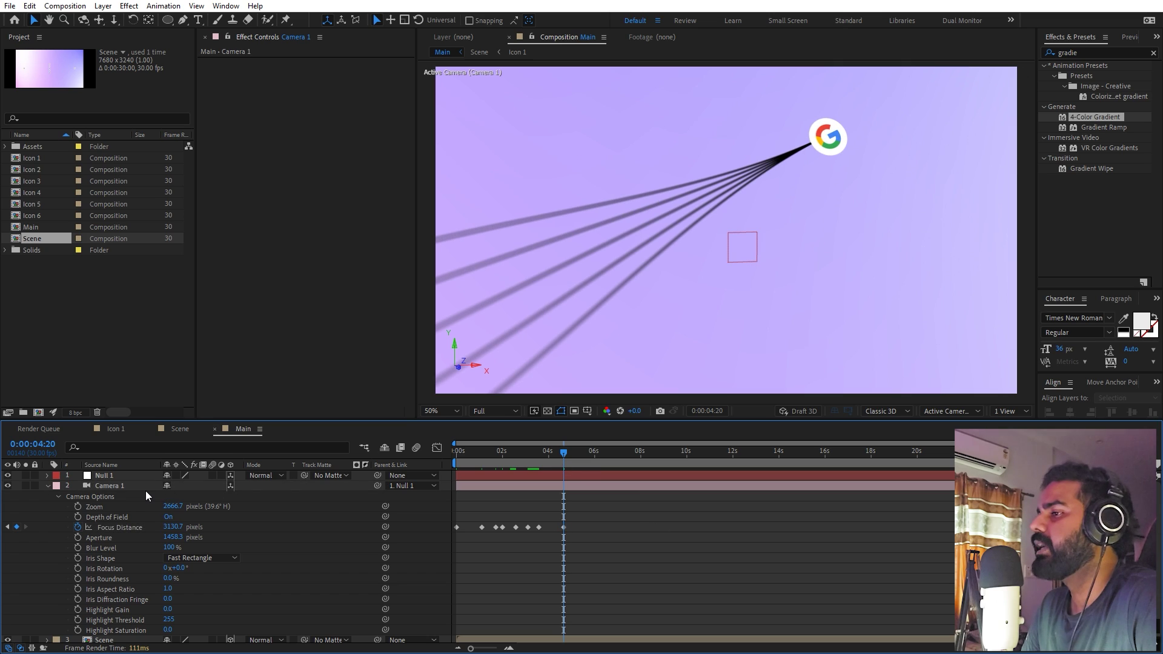
# Step: Keyframe Camera 1's Zoom from 2666.7 pixels at the first frame to about 3625.7 pixels at 4:20, and preview from the start
pyautogui.click(78, 507)
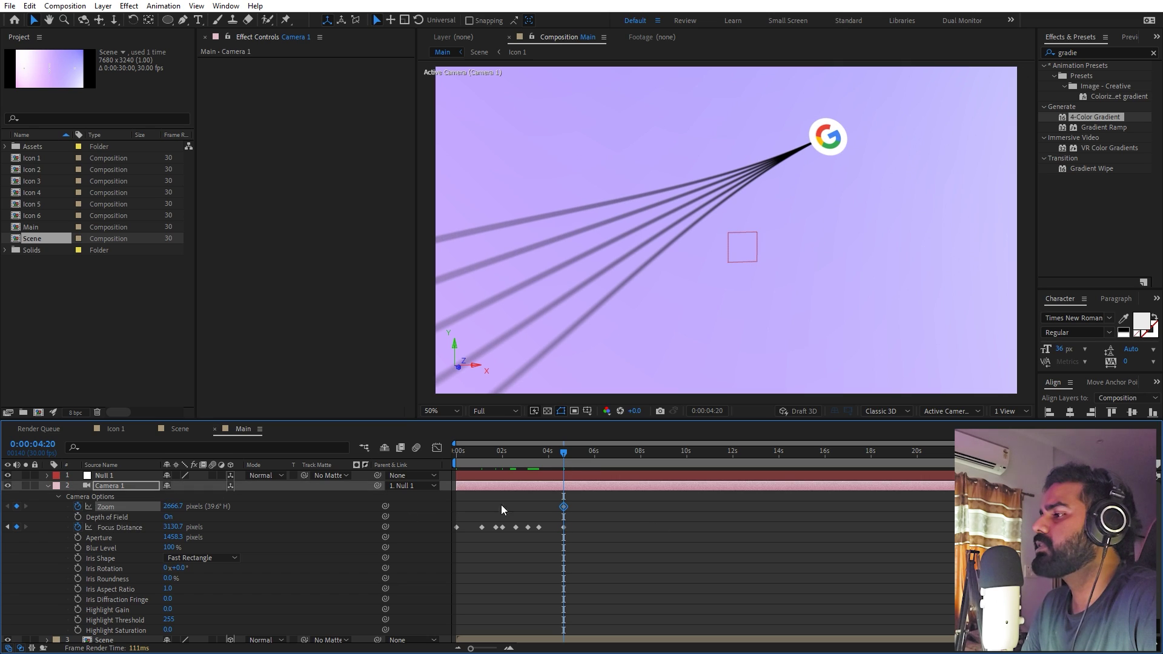
pyautogui.moveTo(473, 515); pyautogui.dragTo(460, 510)
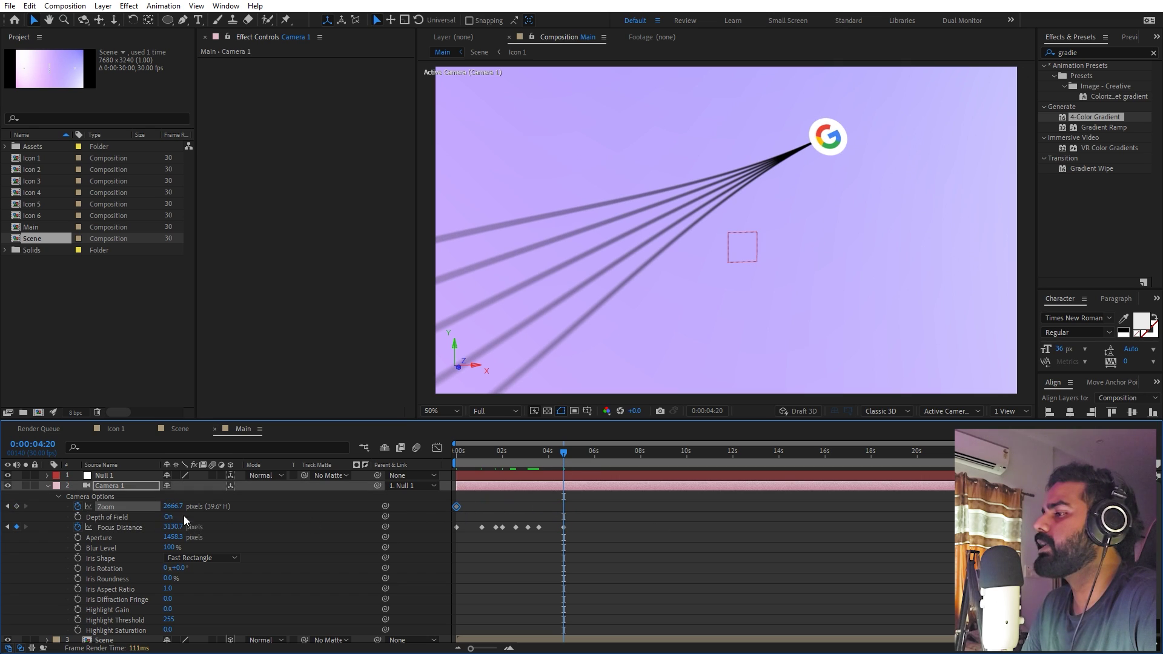
pyautogui.moveTo(170, 506); pyautogui.dragTo(646, 479)
pyautogui.moveTo(528, 453); pyautogui.dragTo(236, 494)
pyautogui.press('space')
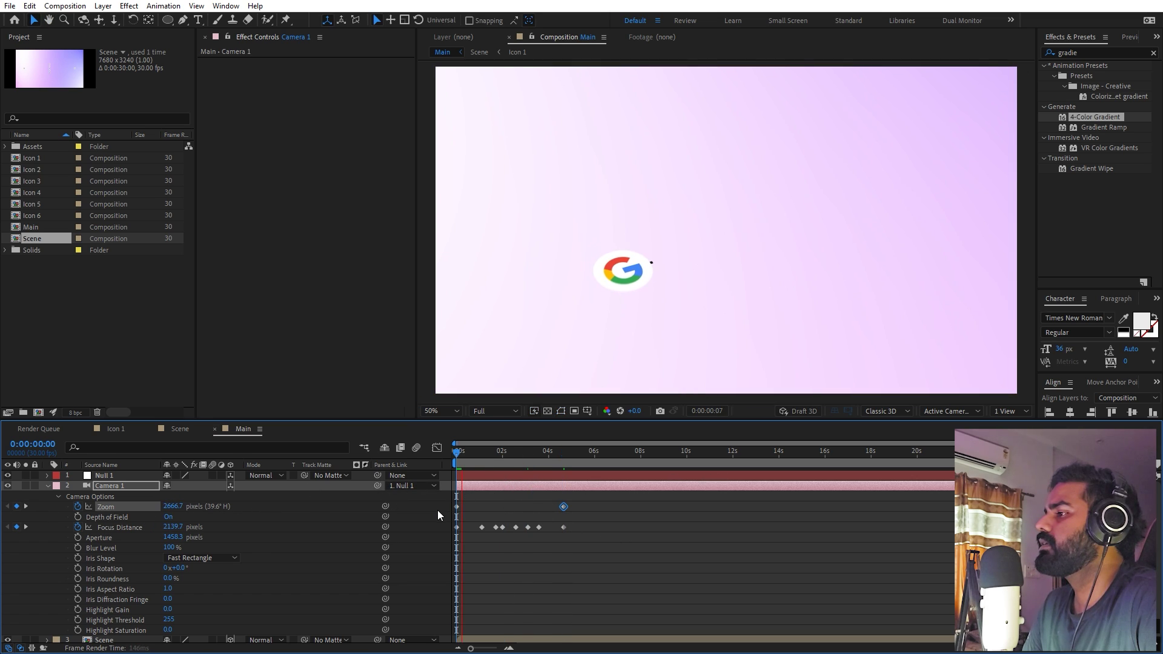
# Step: Shift the first Zoom keyframe to about 2:00 and add a Zoom keyframe of about 3683.7 pixels at the first frame
pyautogui.moveTo(456, 506); pyautogui.dragTo(501, 508)
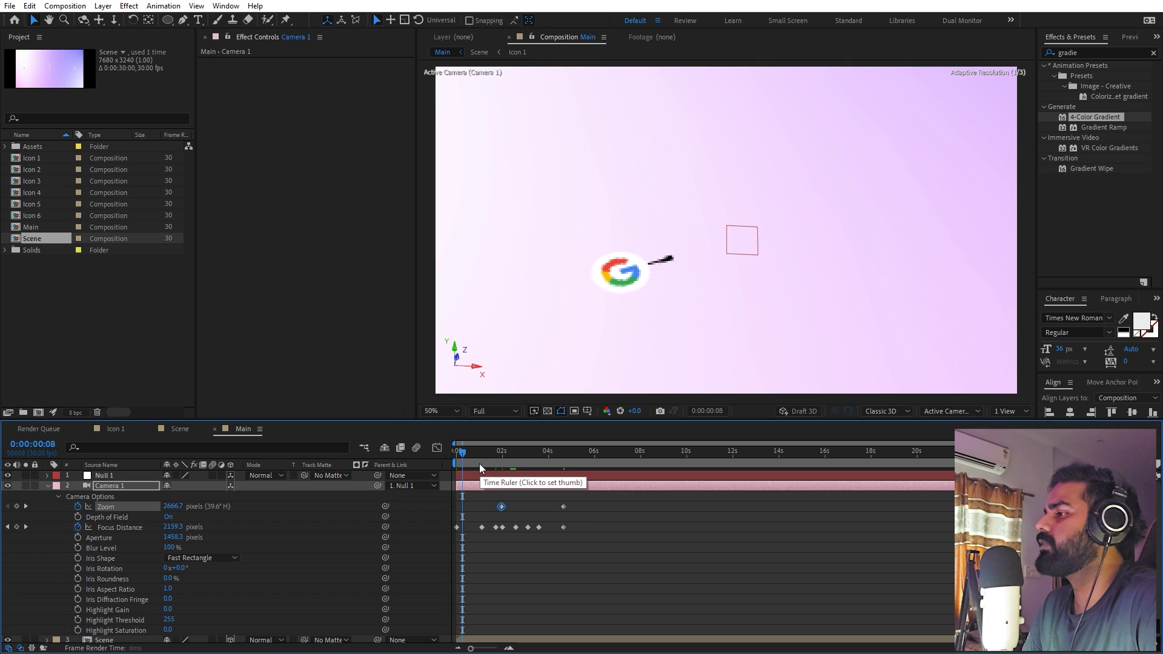
pyautogui.press('Home')
pyautogui.moveTo(172, 507); pyautogui.dragTo(776, 495)
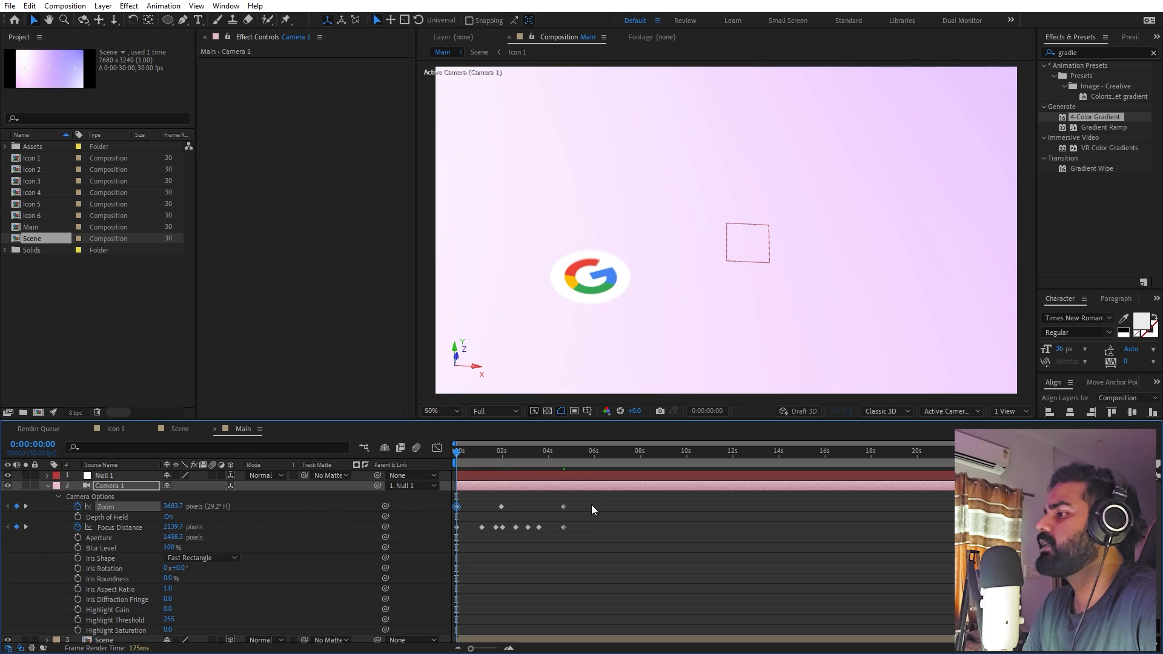
# Step: Apply Easy Ease to all of Camera 1's Zoom keyframes and preview the result
pyautogui.moveTo(591, 508); pyautogui.dragTo(401, 520)
pyautogui.press('F9')
pyautogui.click(611, 540)
pyautogui.press('space')
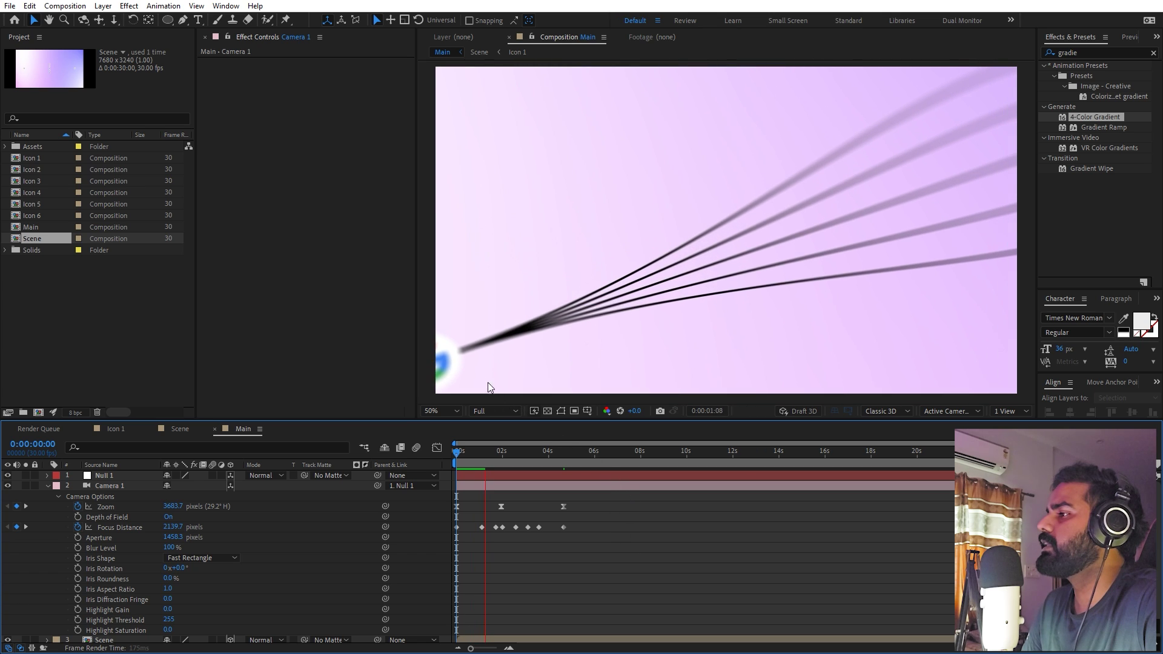
# Step: Delay the Scene layer's last Position keyframe to 6:11 and preview the slower move from the start
pyautogui.moveTo(457, 453); pyautogui.dragTo(522, 474)
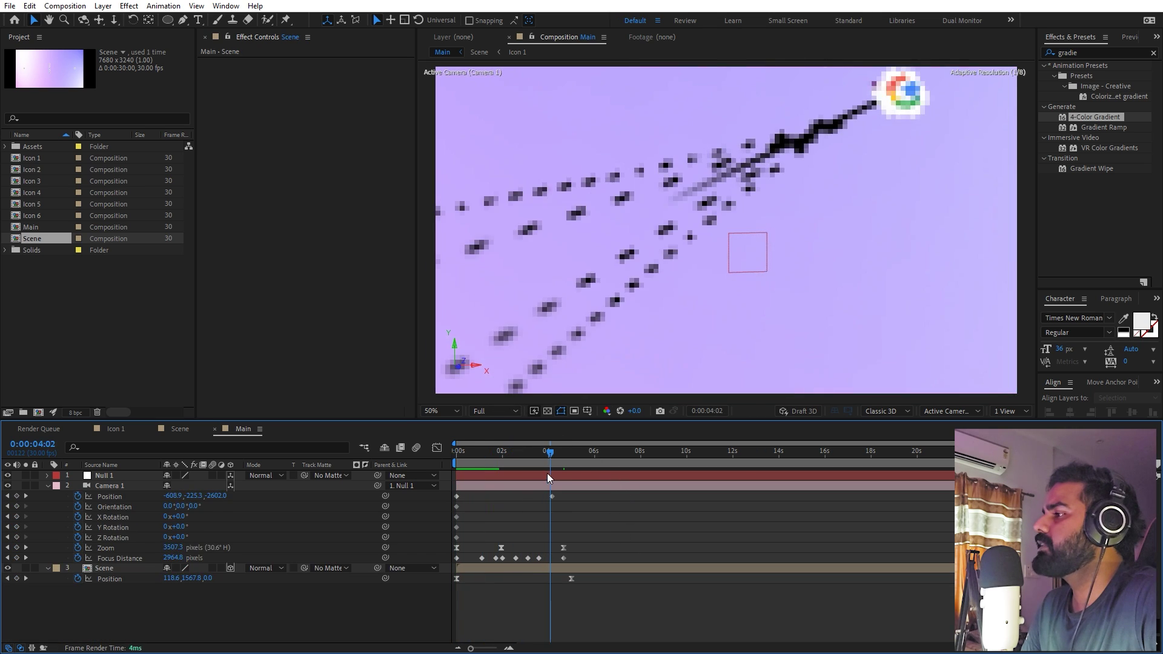
pyautogui.press('Home')
pyautogui.moveTo(572, 579); pyautogui.dragTo(604, 579)
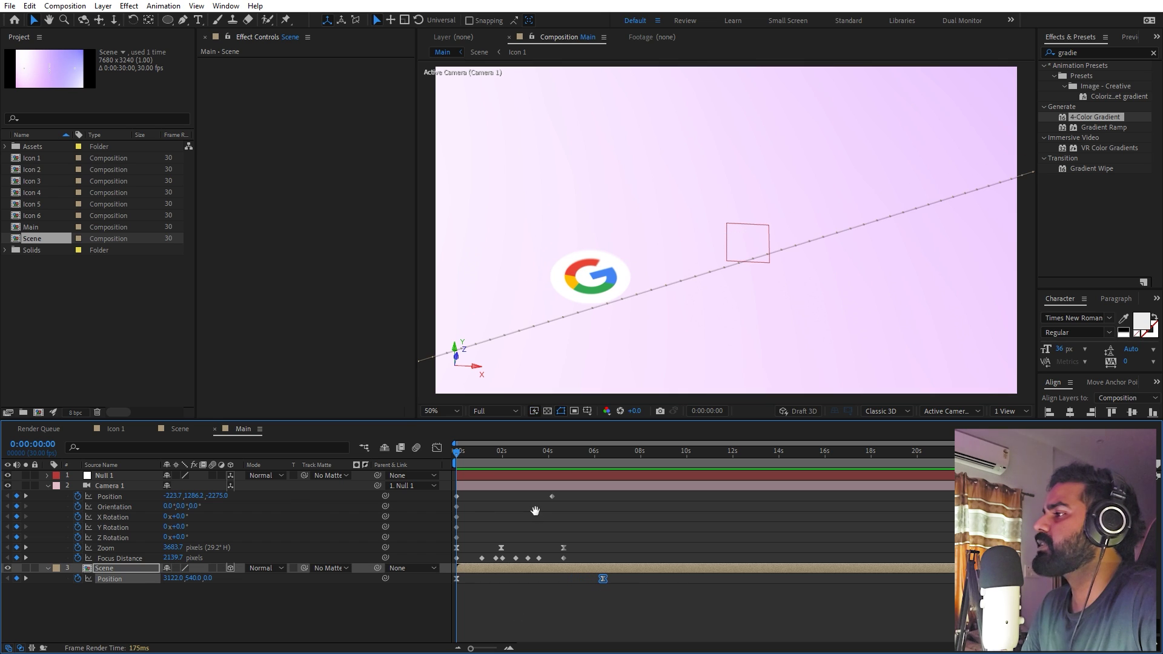
pyautogui.press('space')
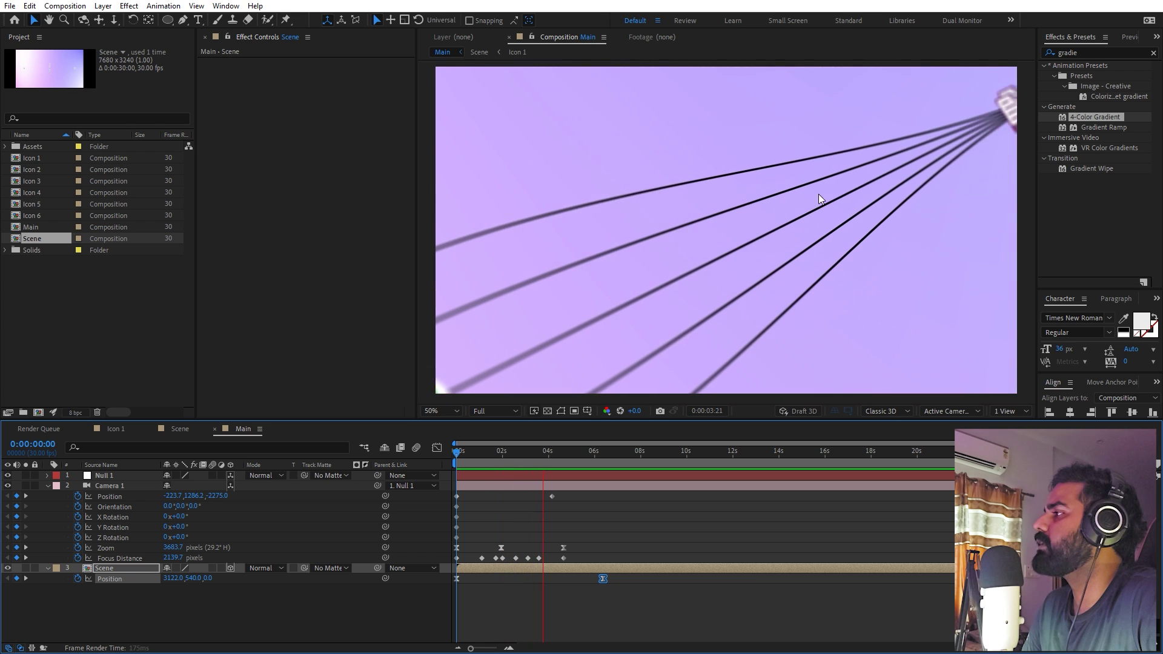
pyautogui.click(601, 474)
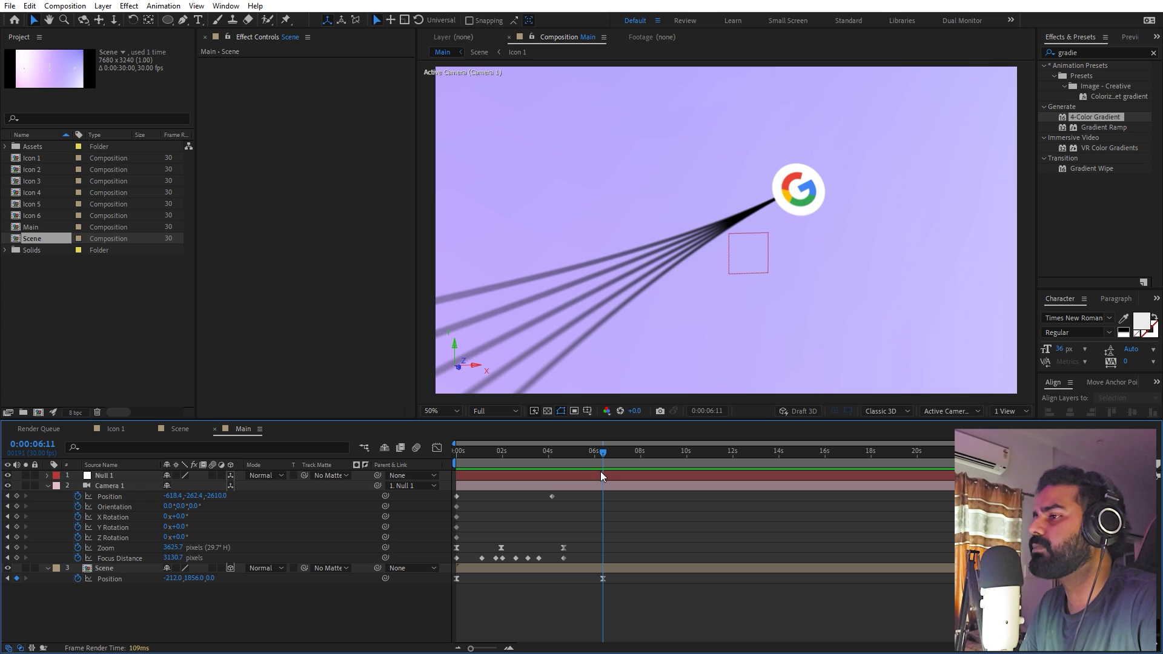
# Step: In the Scene composition, duplicate White Solid 1 and replace the upper copy's 4-Color Gradient with the Grid effect
pyautogui.click(114, 430)
pyautogui.click(185, 430)
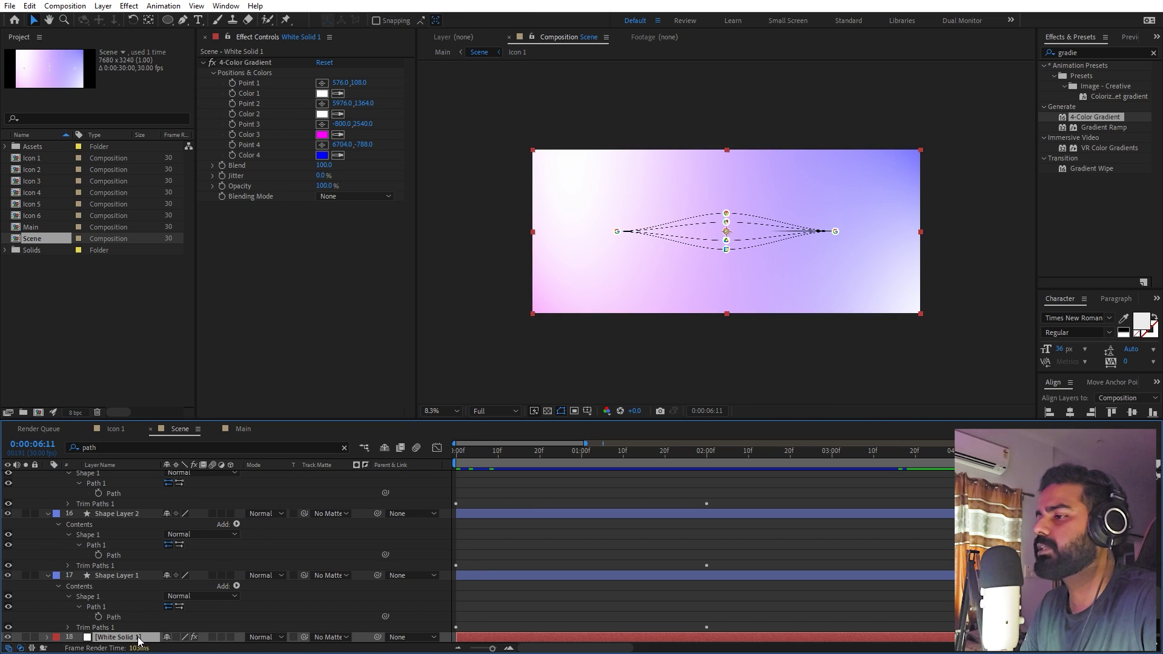
pyautogui.click(239, 63)
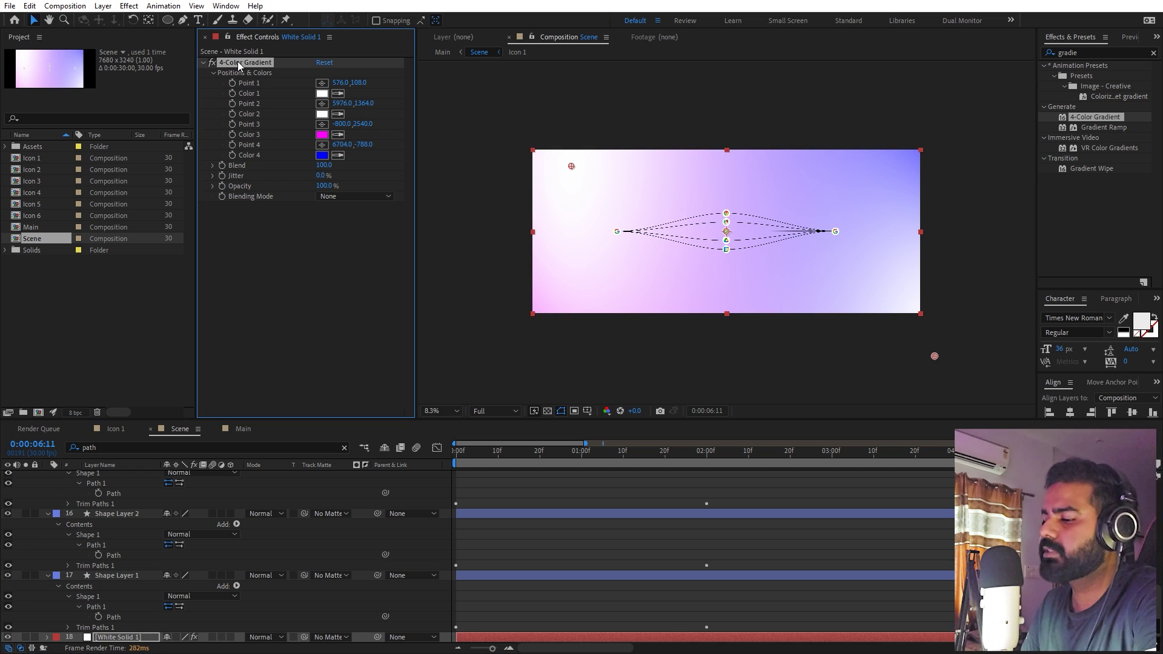
pyautogui.press('Delete')
pyautogui.moveTo(1095, 53); pyautogui.dragTo(655, 126)
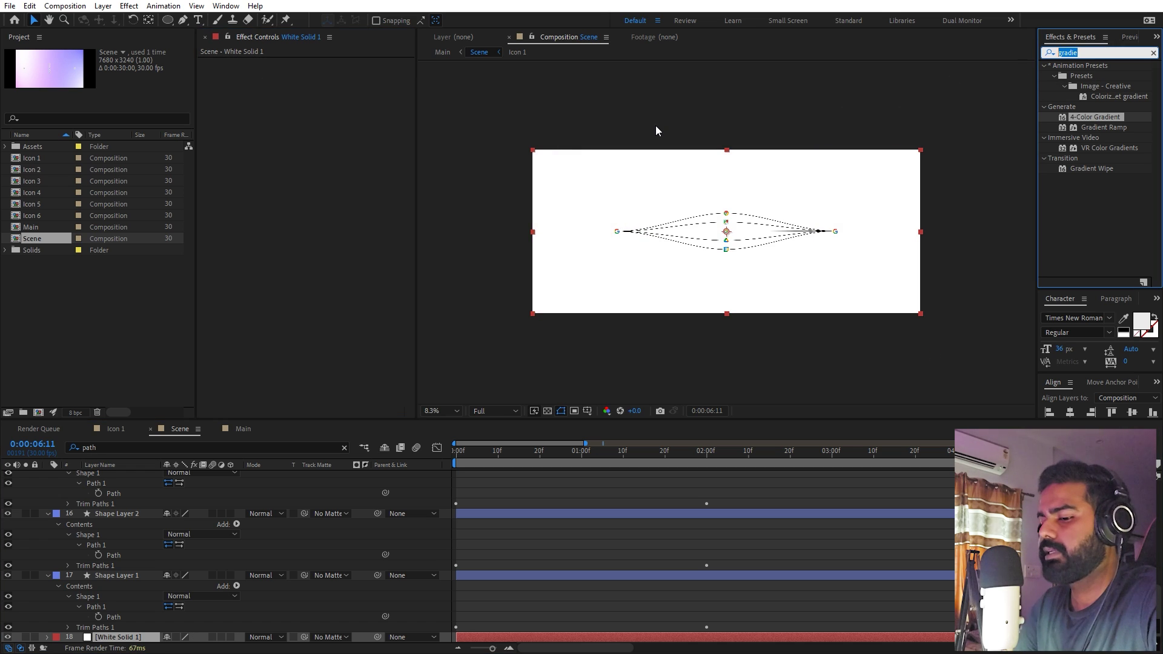
pyautogui.write('grid')
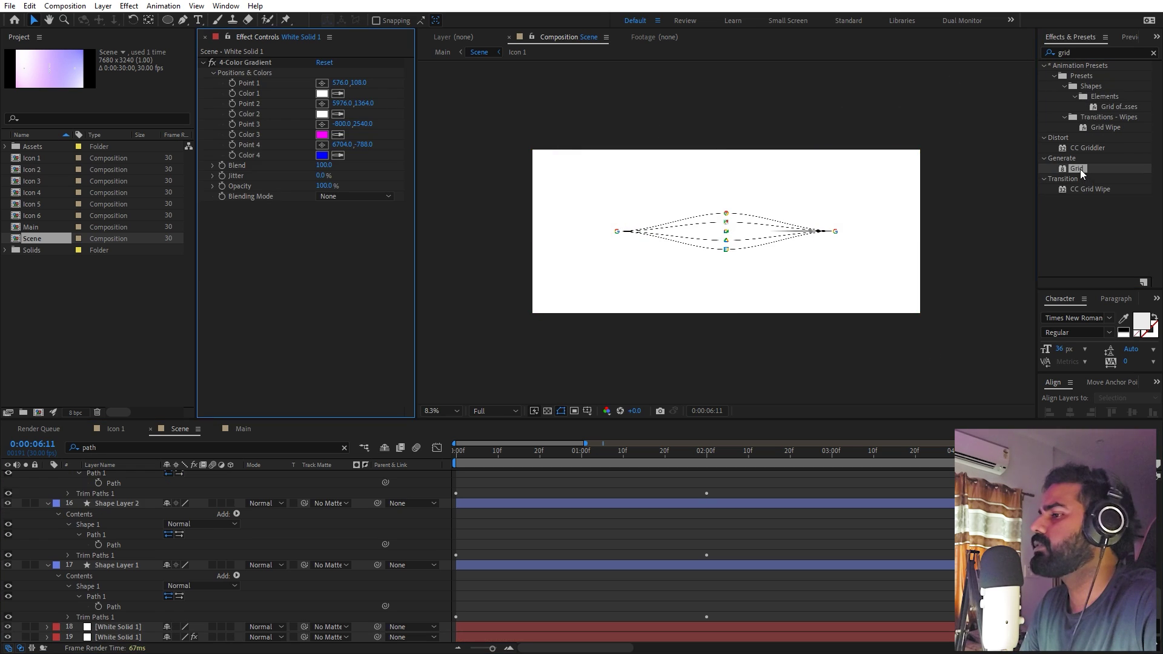
pyautogui.moveTo(1081, 169); pyautogui.dragTo(130, 627)
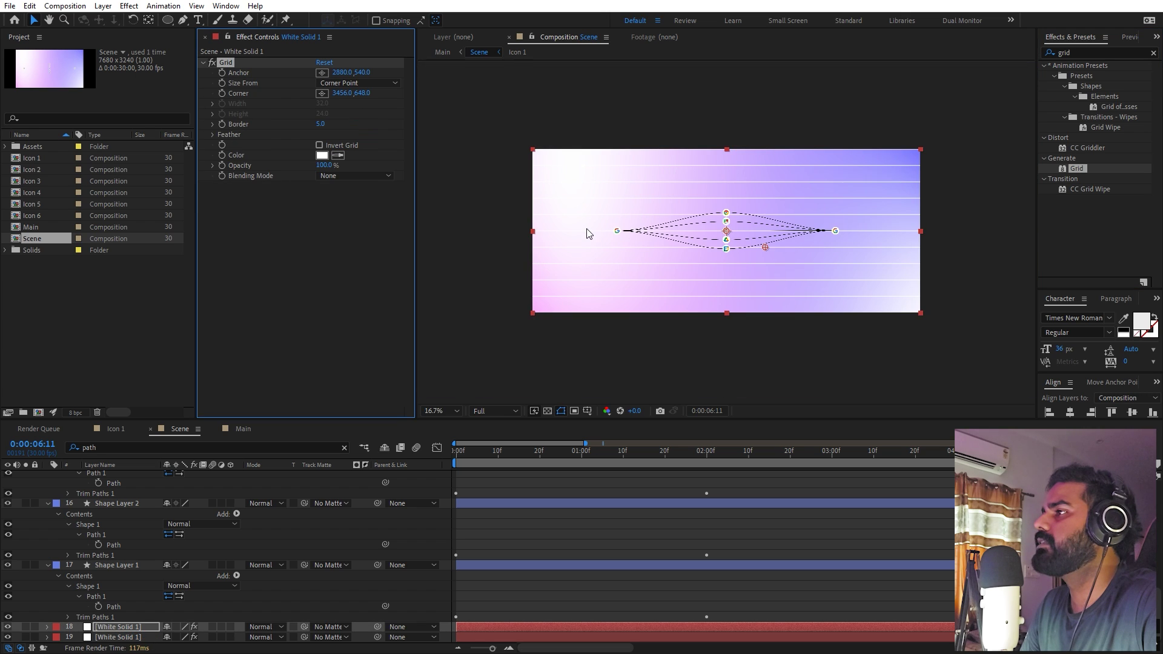
# Step: Size the Grid effect by Width Slider and set the grid color to dark grey 323232
pyautogui.click(372, 84)
pyautogui.click(364, 111)
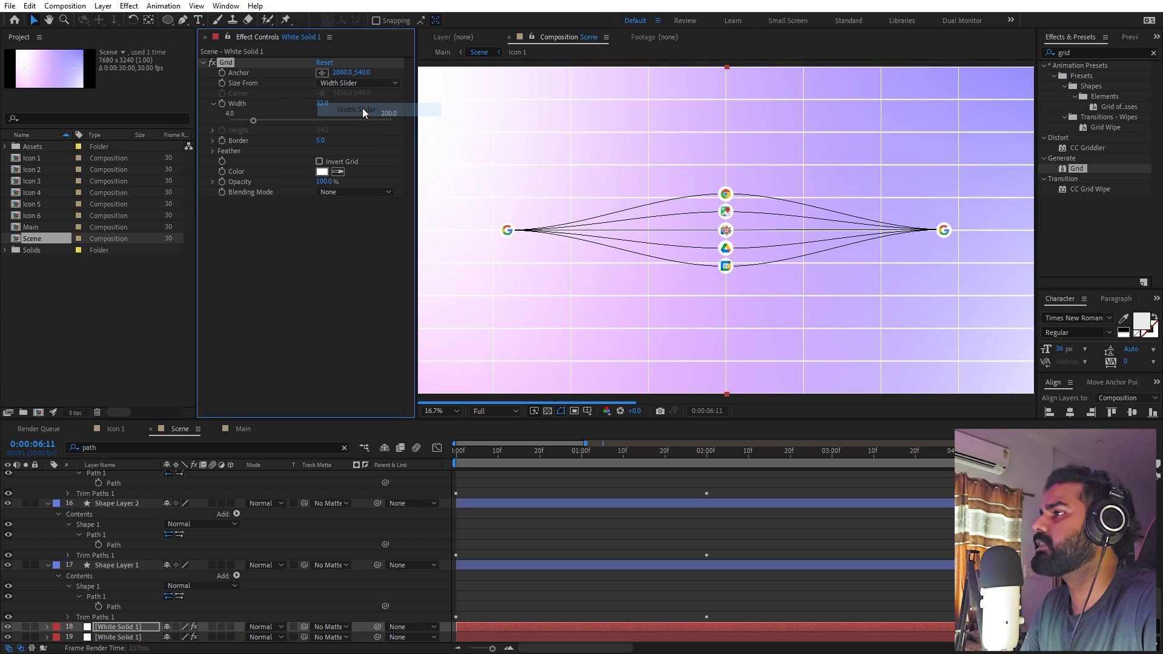
pyautogui.click(322, 172)
pyautogui.moveTo(424, 424)
pyautogui.mouseDown()
pyautogui.moveTo(409, 466)
pyautogui.moveTo(388, 478)
pyautogui.mouseUp()
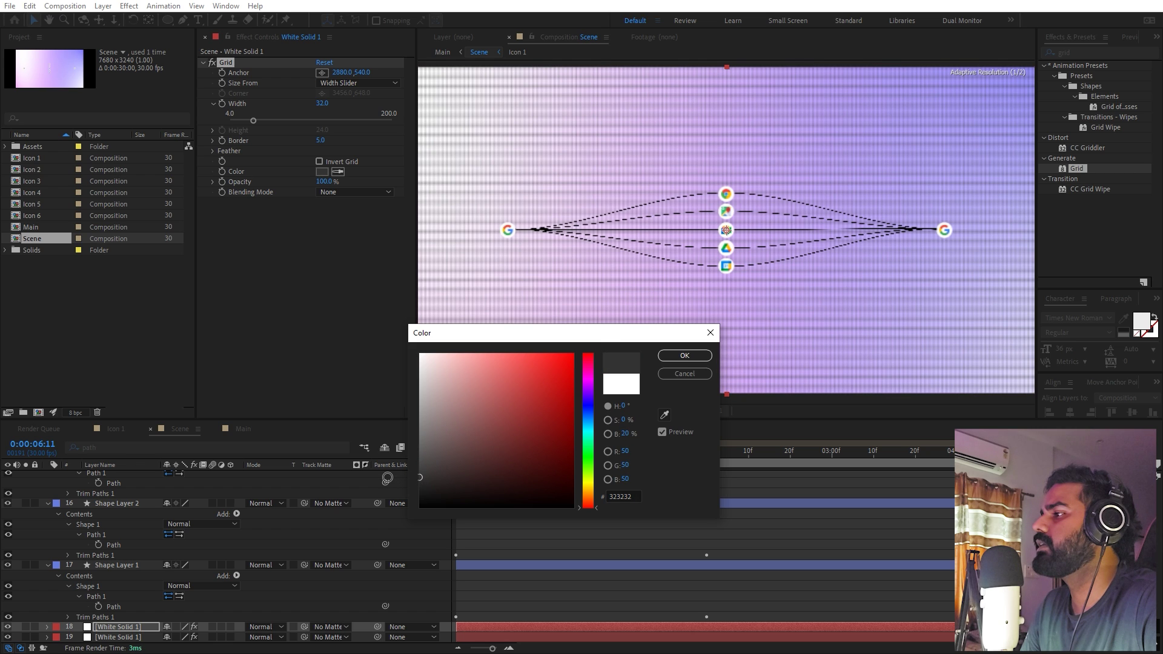
pyautogui.click(685, 355)
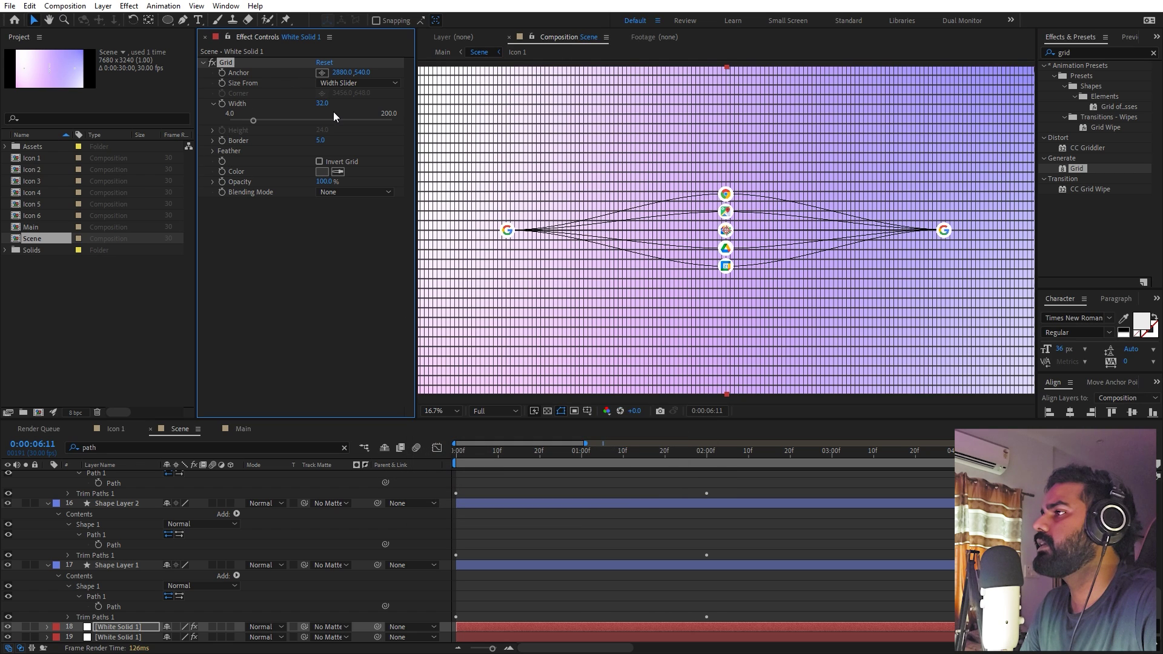
# Step: Switch the grid's Size From to Width & Height Sliders, with a width of 93 and a thin border of 0.3
pyautogui.moveTo(322, 103); pyautogui.dragTo(259, 147)
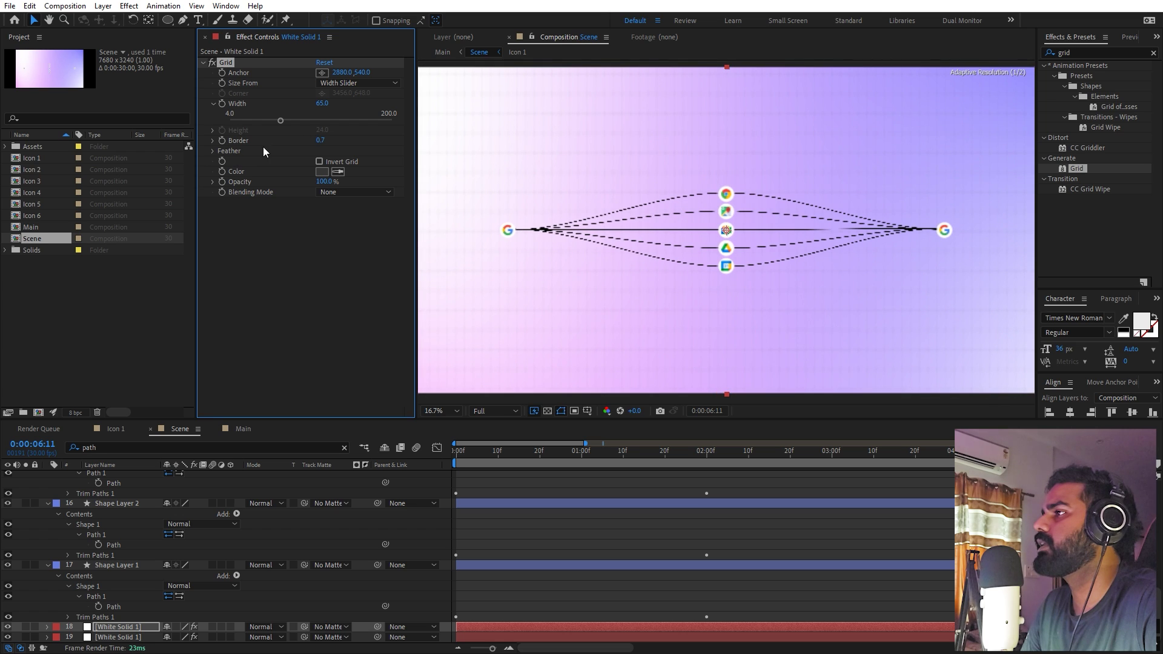
pyautogui.scroll(1, 512, 184)
pyautogui.click(366, 79)
pyautogui.click(354, 121)
pyautogui.moveTo(322, 104); pyautogui.dragTo(335, 105)
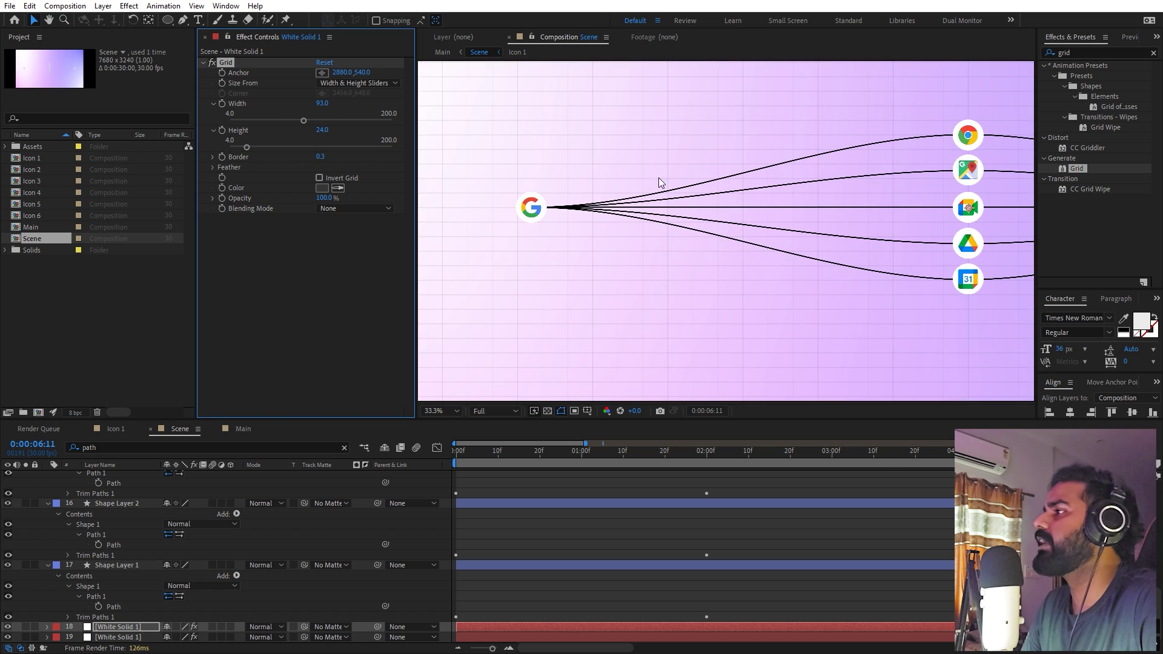
# Step: Open the Main composition and scrub back to 0:00:00:29 to check the grid through the camera
pyautogui.click(117, 429)
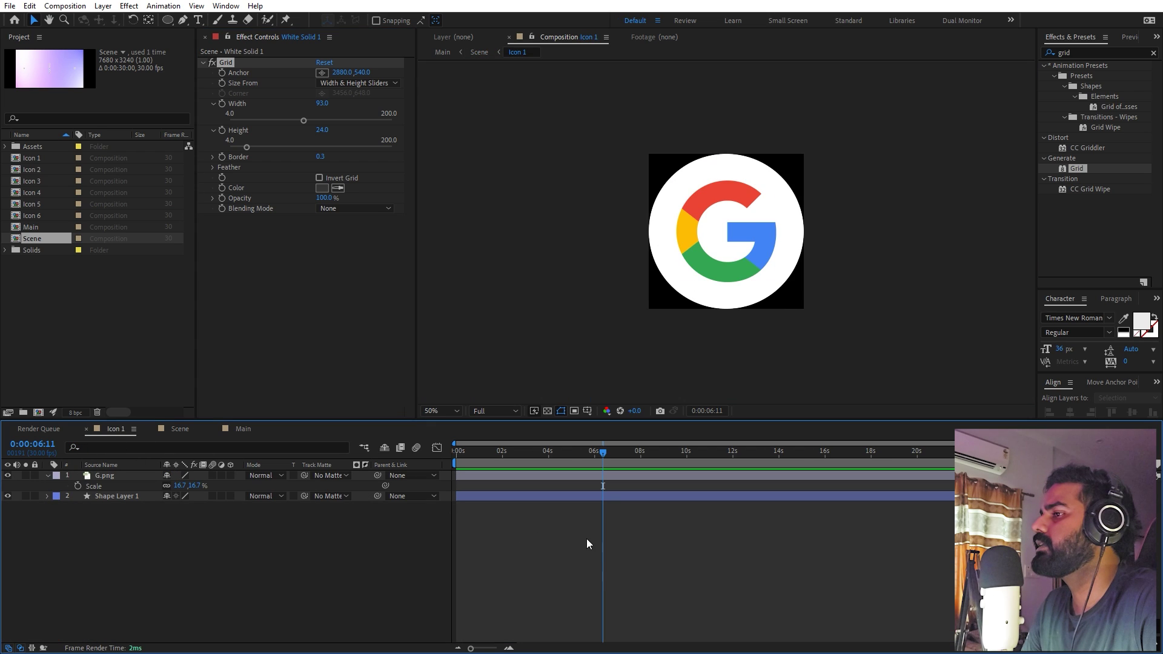
pyautogui.click(243, 429)
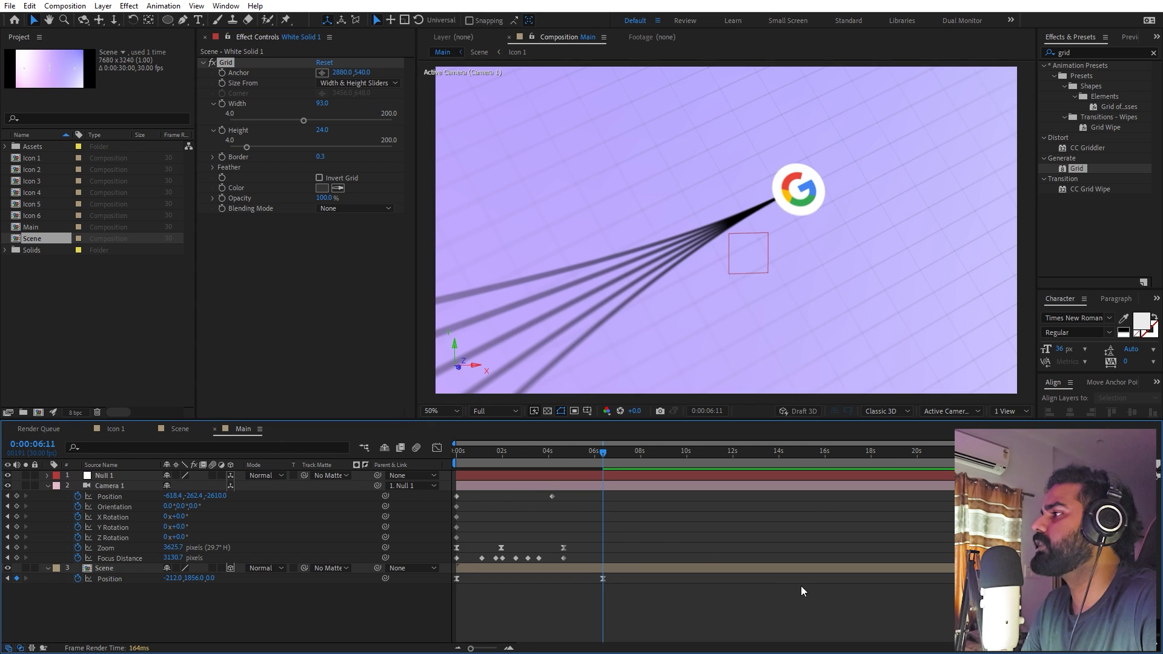
pyautogui.moveTo(566, 455); pyautogui.dragTo(479, 479)
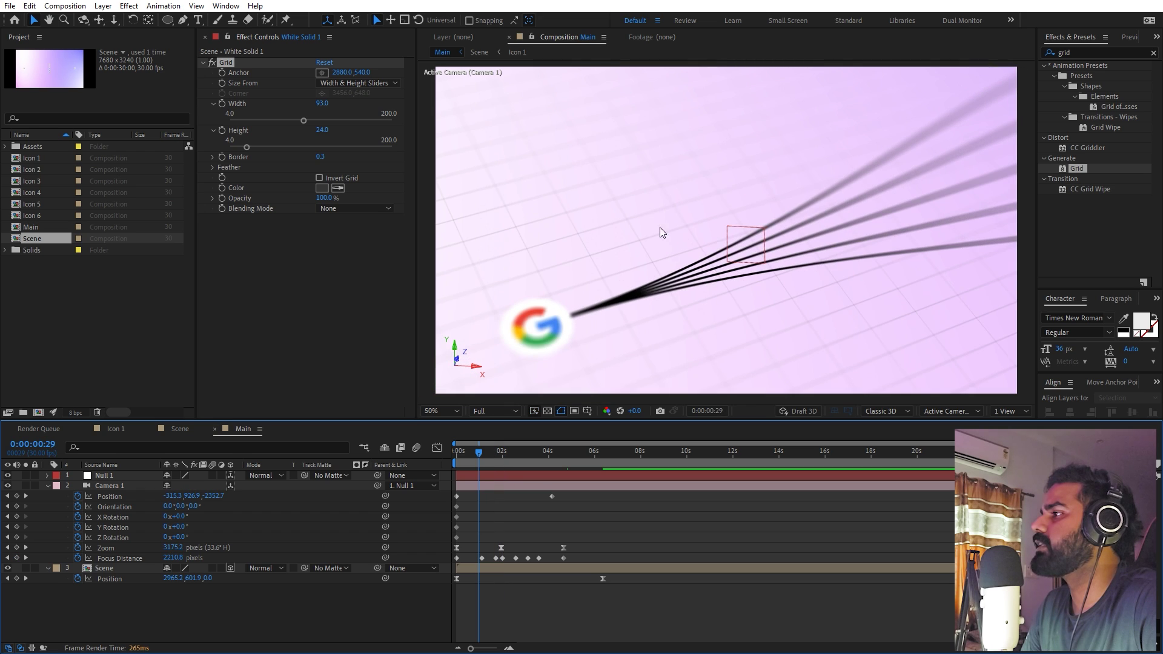